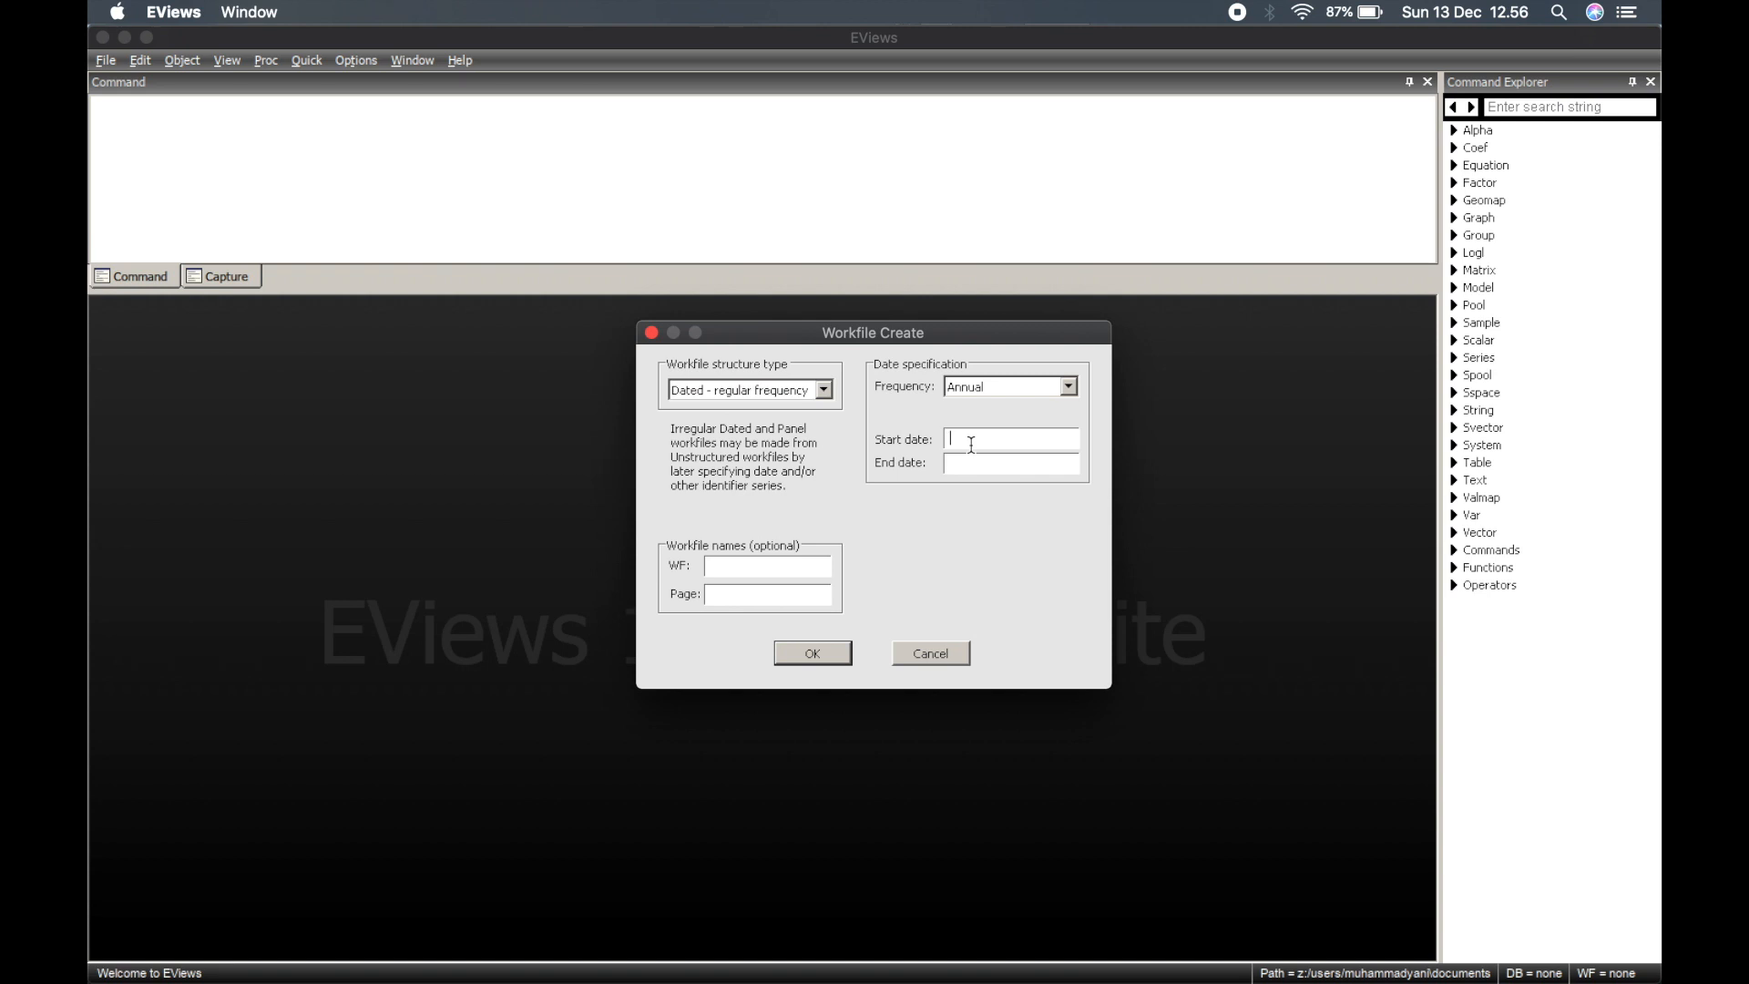
Create an annual dated workfile from 1985 to 2000 named Regberganda.
text(1985)
click(990, 467)
text(2000)
click(771, 564)
text(RE)
key(BackSpace)
text(egberganda)
click(833, 655)
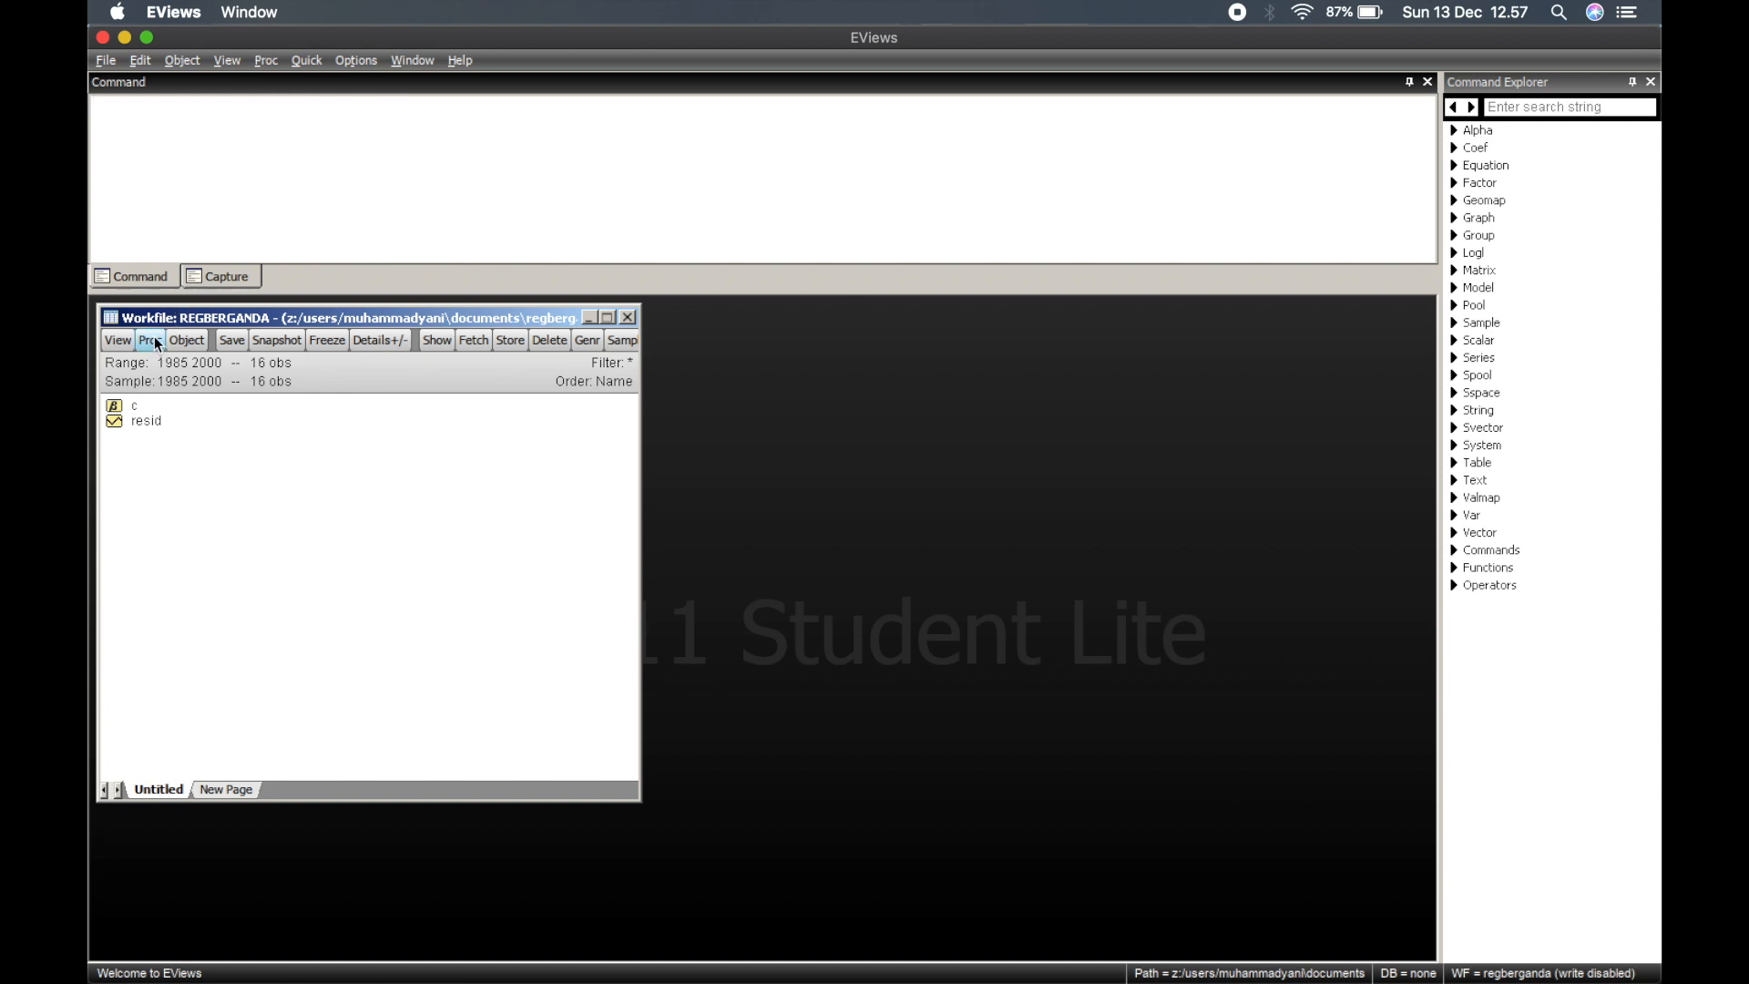
Start a file import into the workfile and open Data Time Series EVIEWS Part 1.xls from the DATA ANALISIS MULTIVARIAT folder.
click(265, 60)
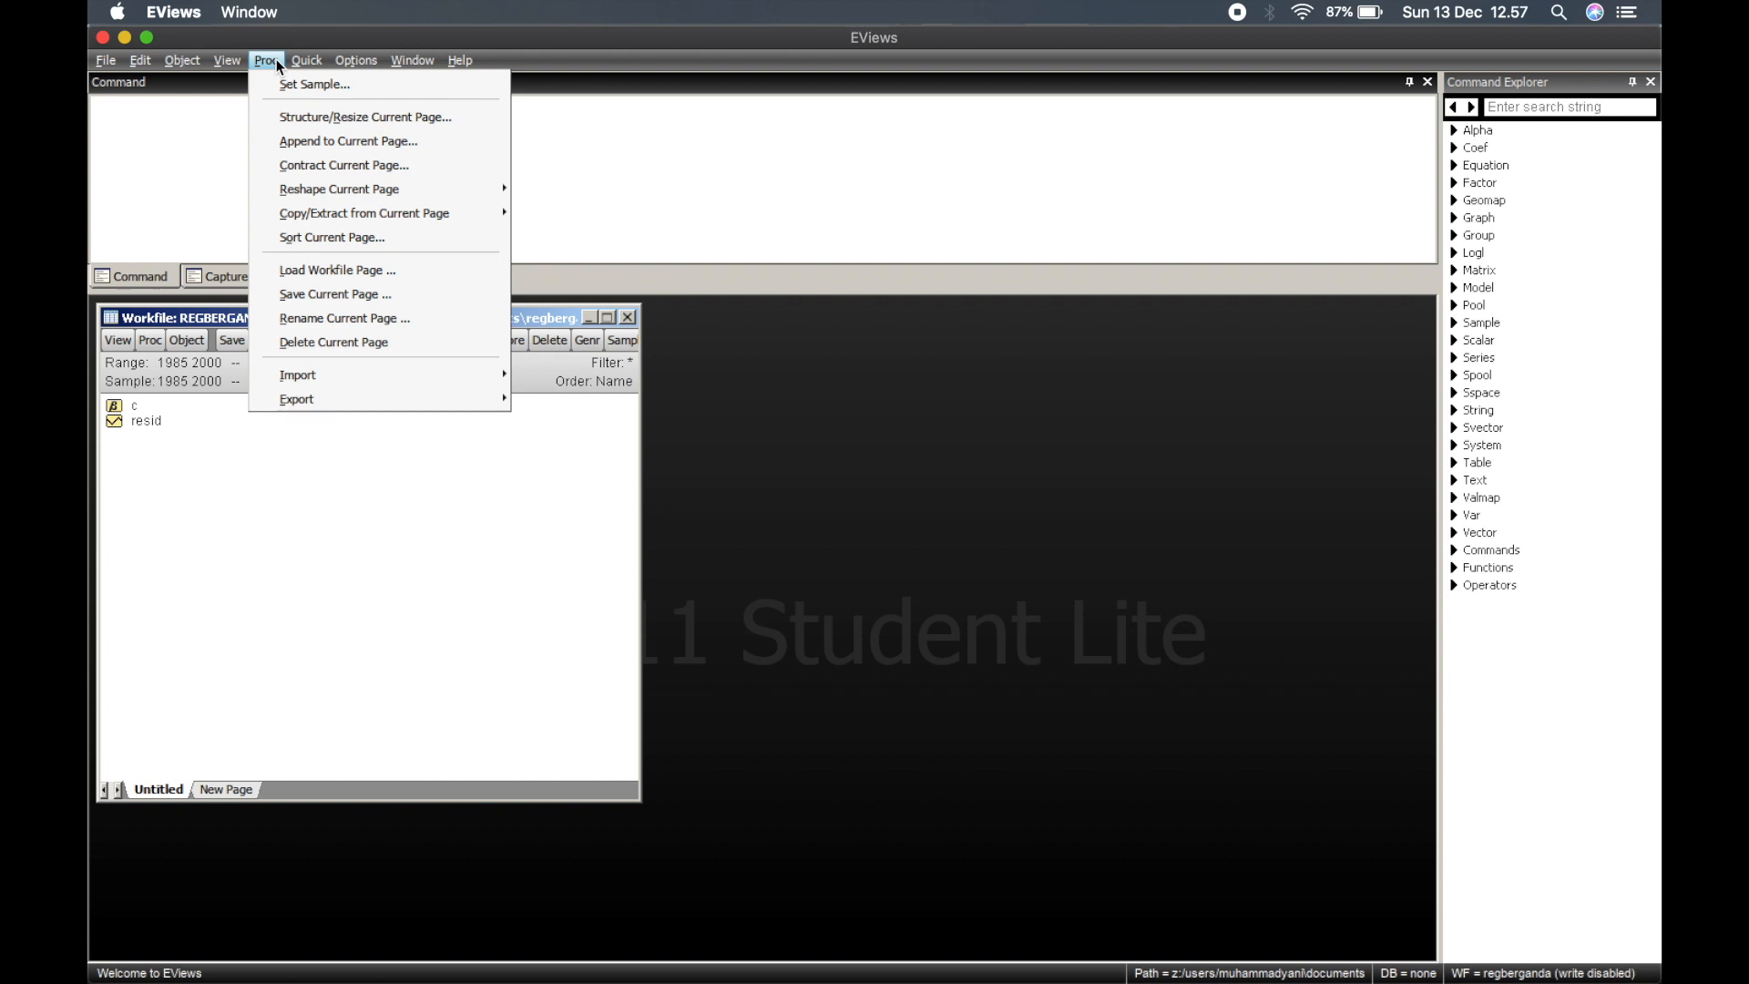
mouse_move(322, 375)
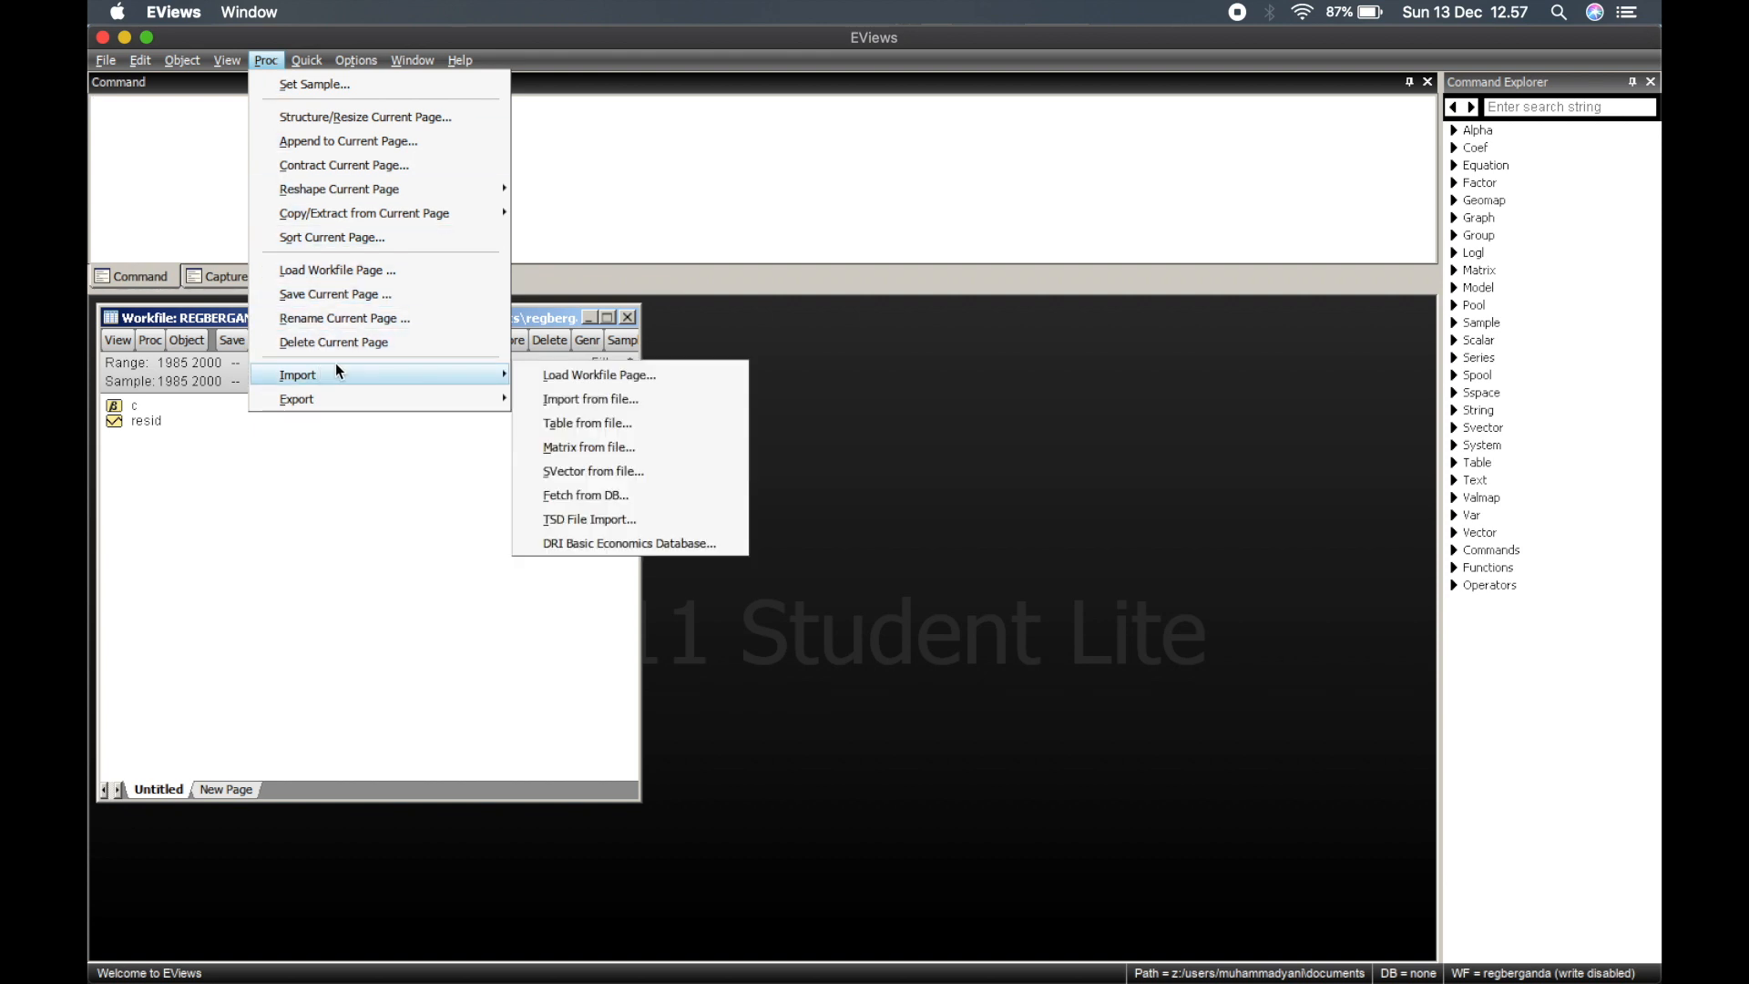
click(564, 402)
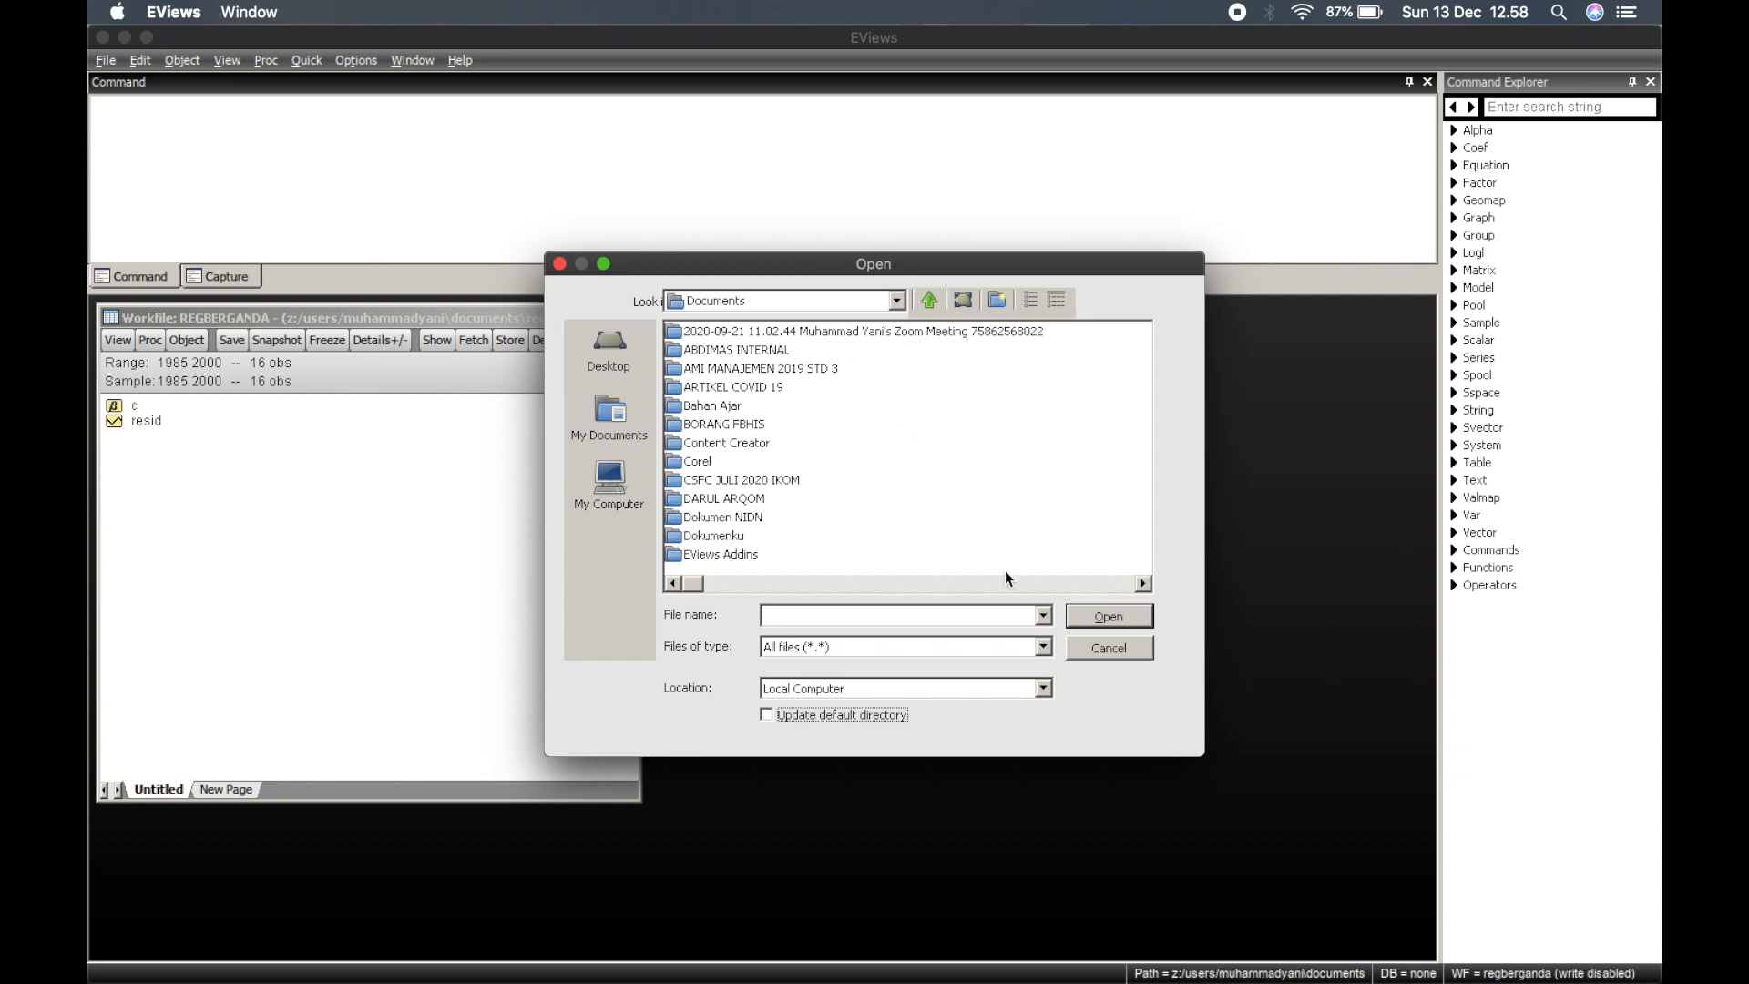
click(897, 300)
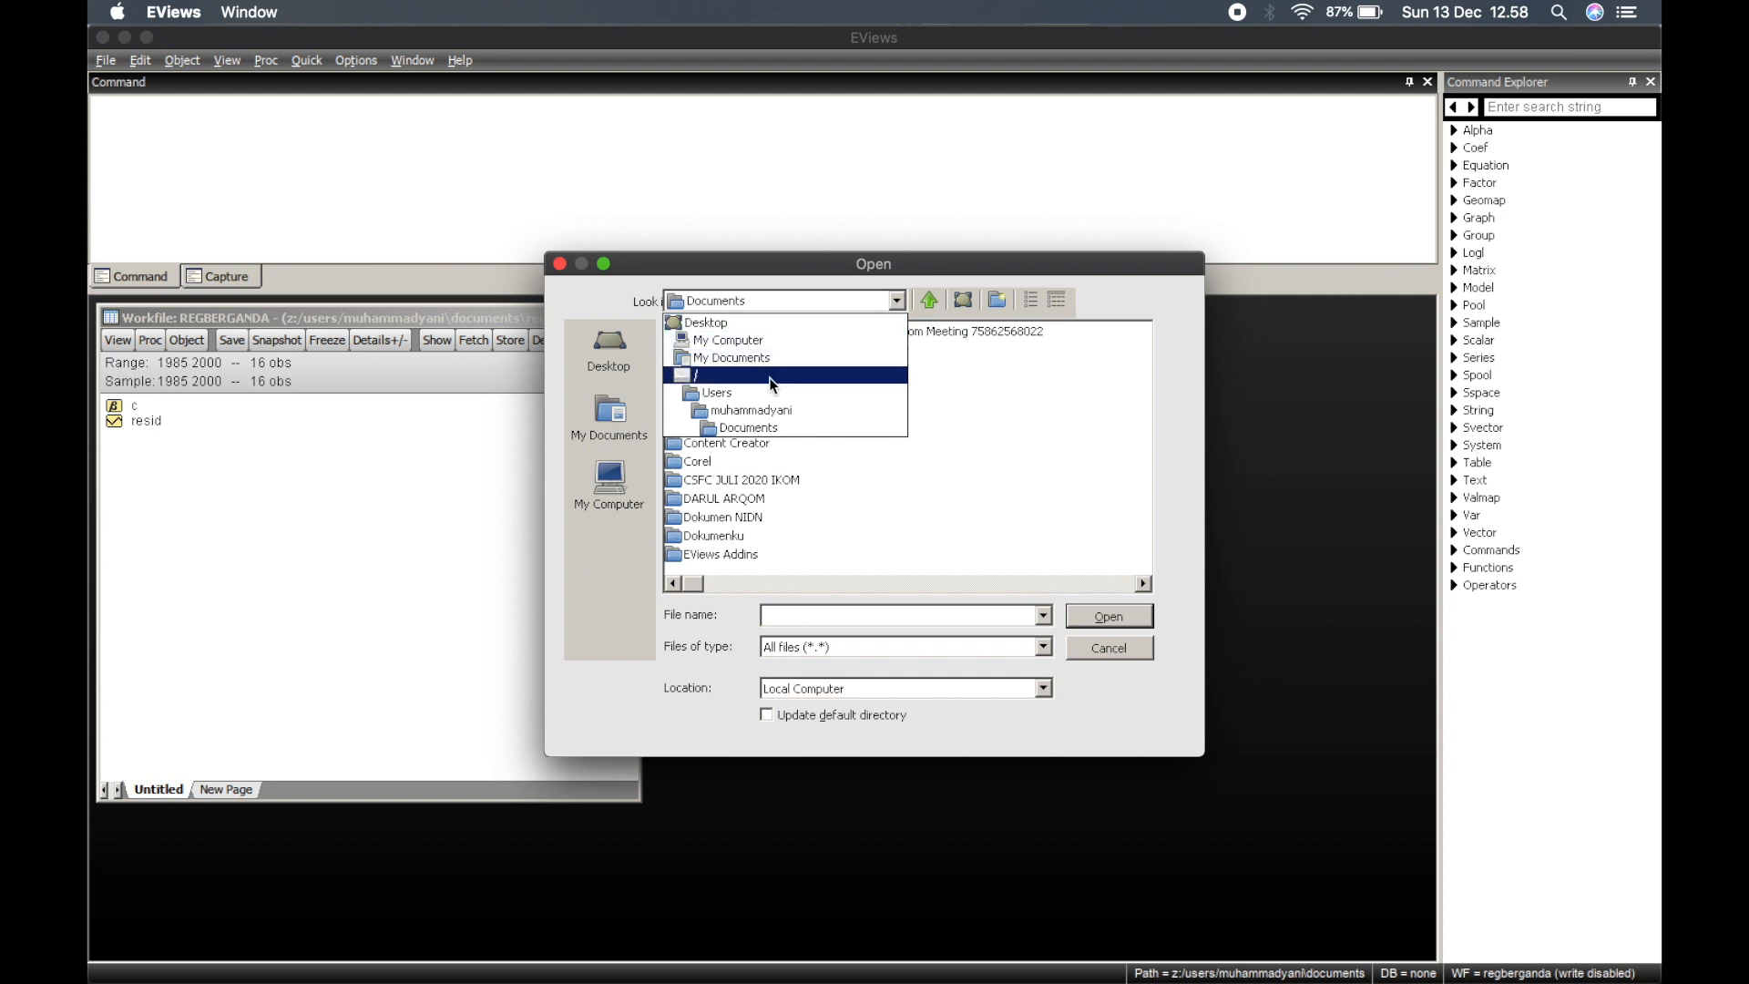
click(766, 414)
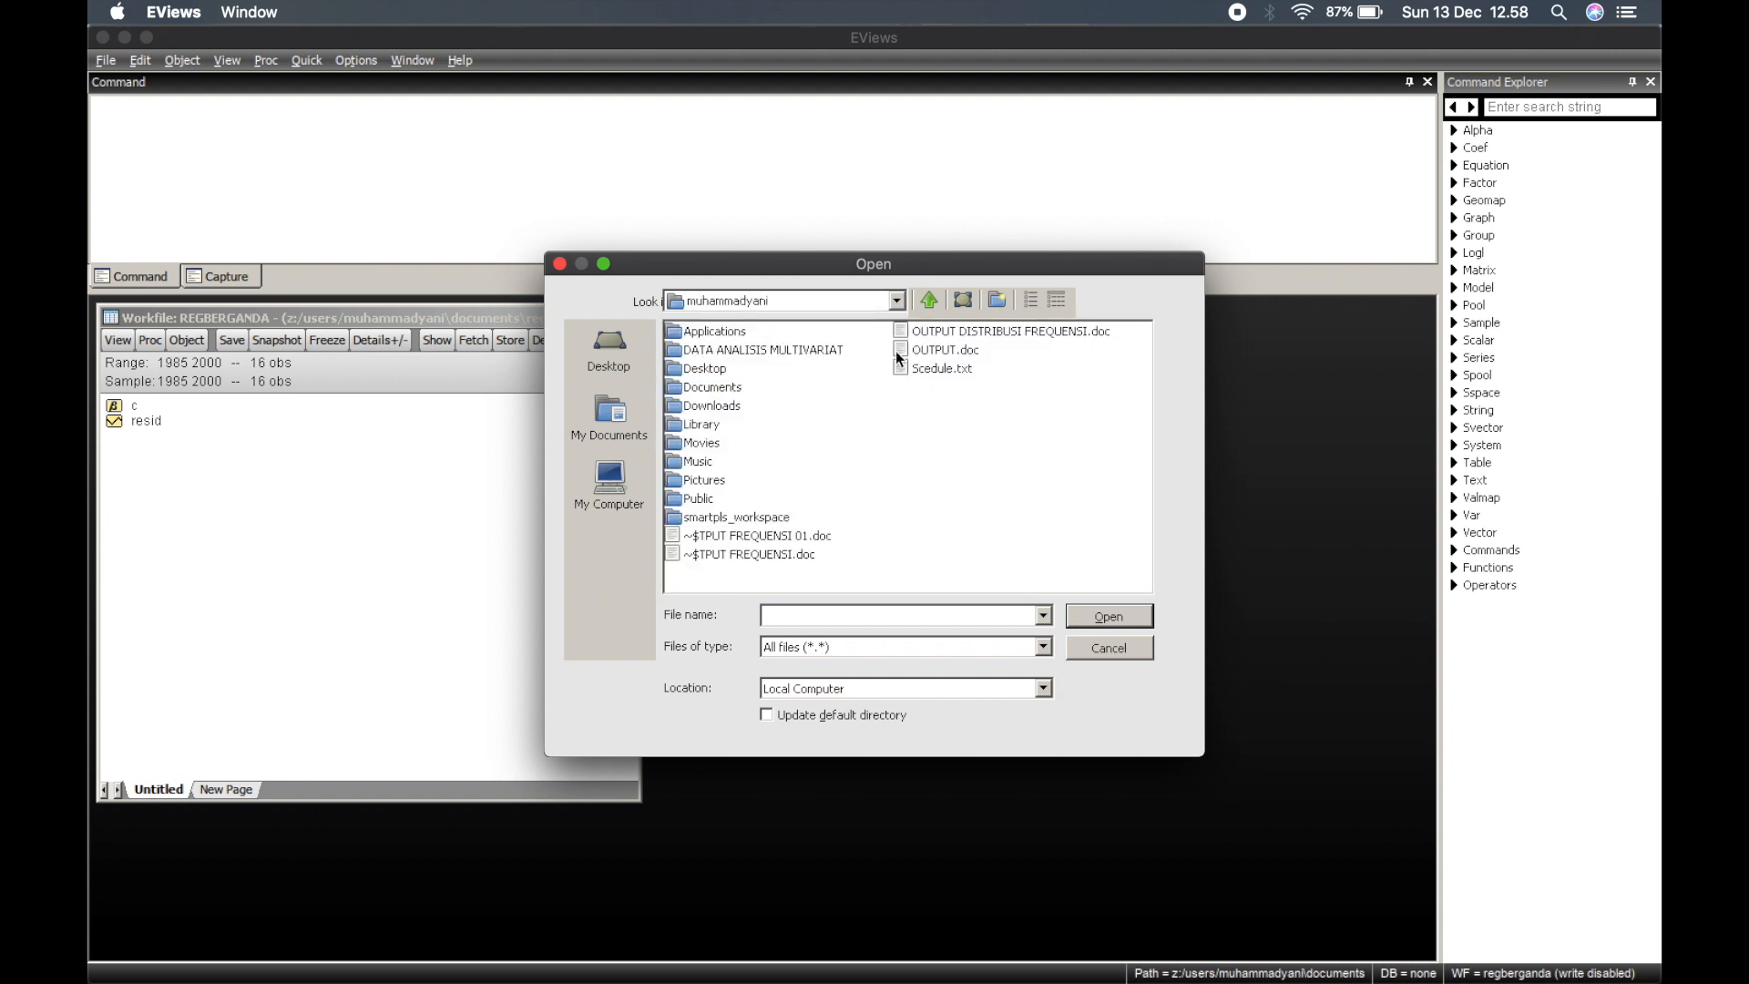
double_click(814, 350)
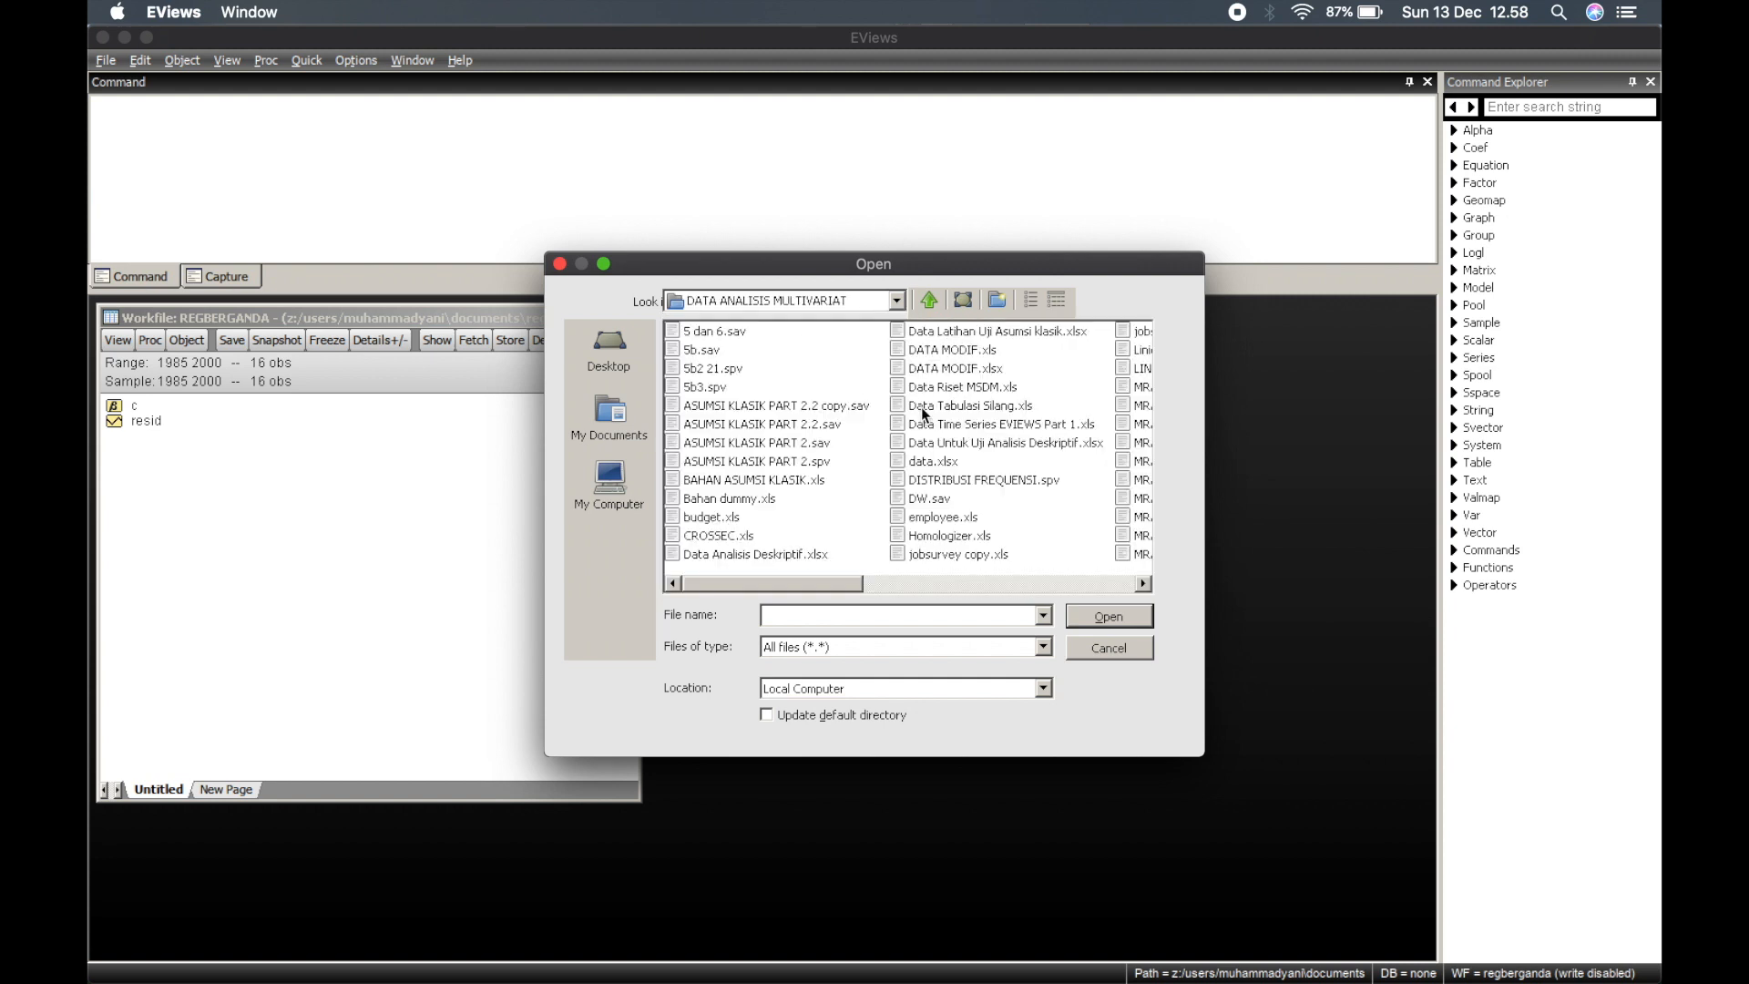
click(966, 427)
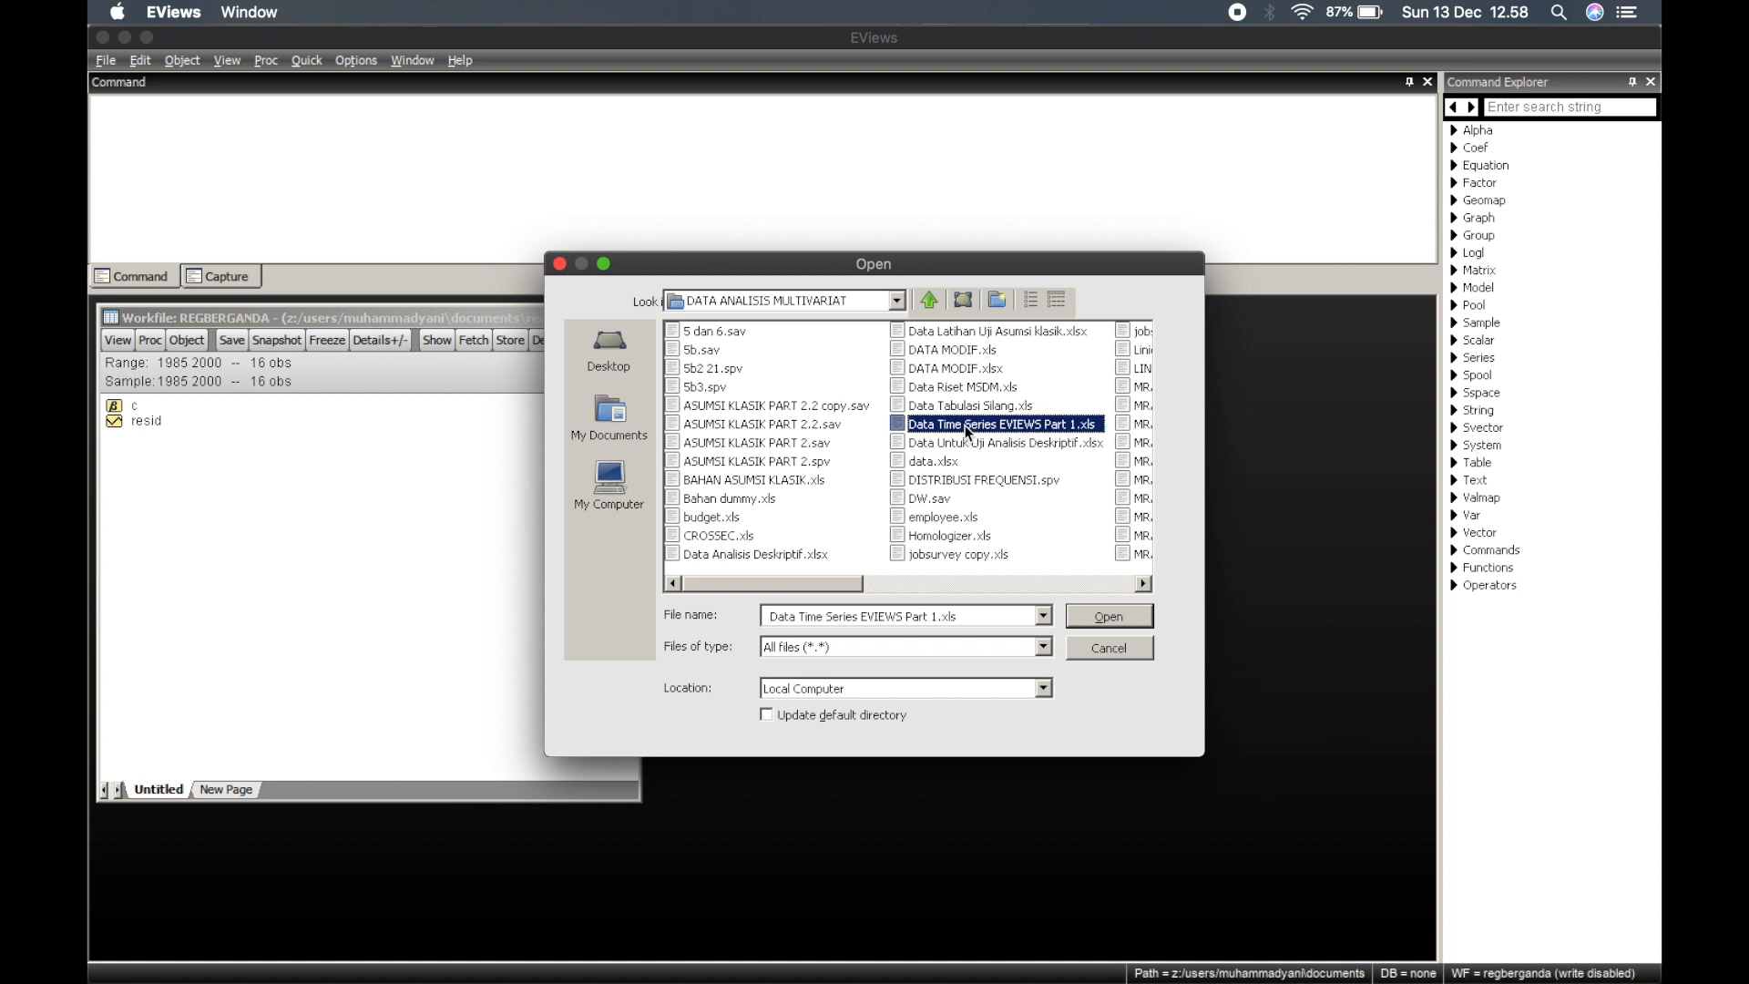
click(968, 429)
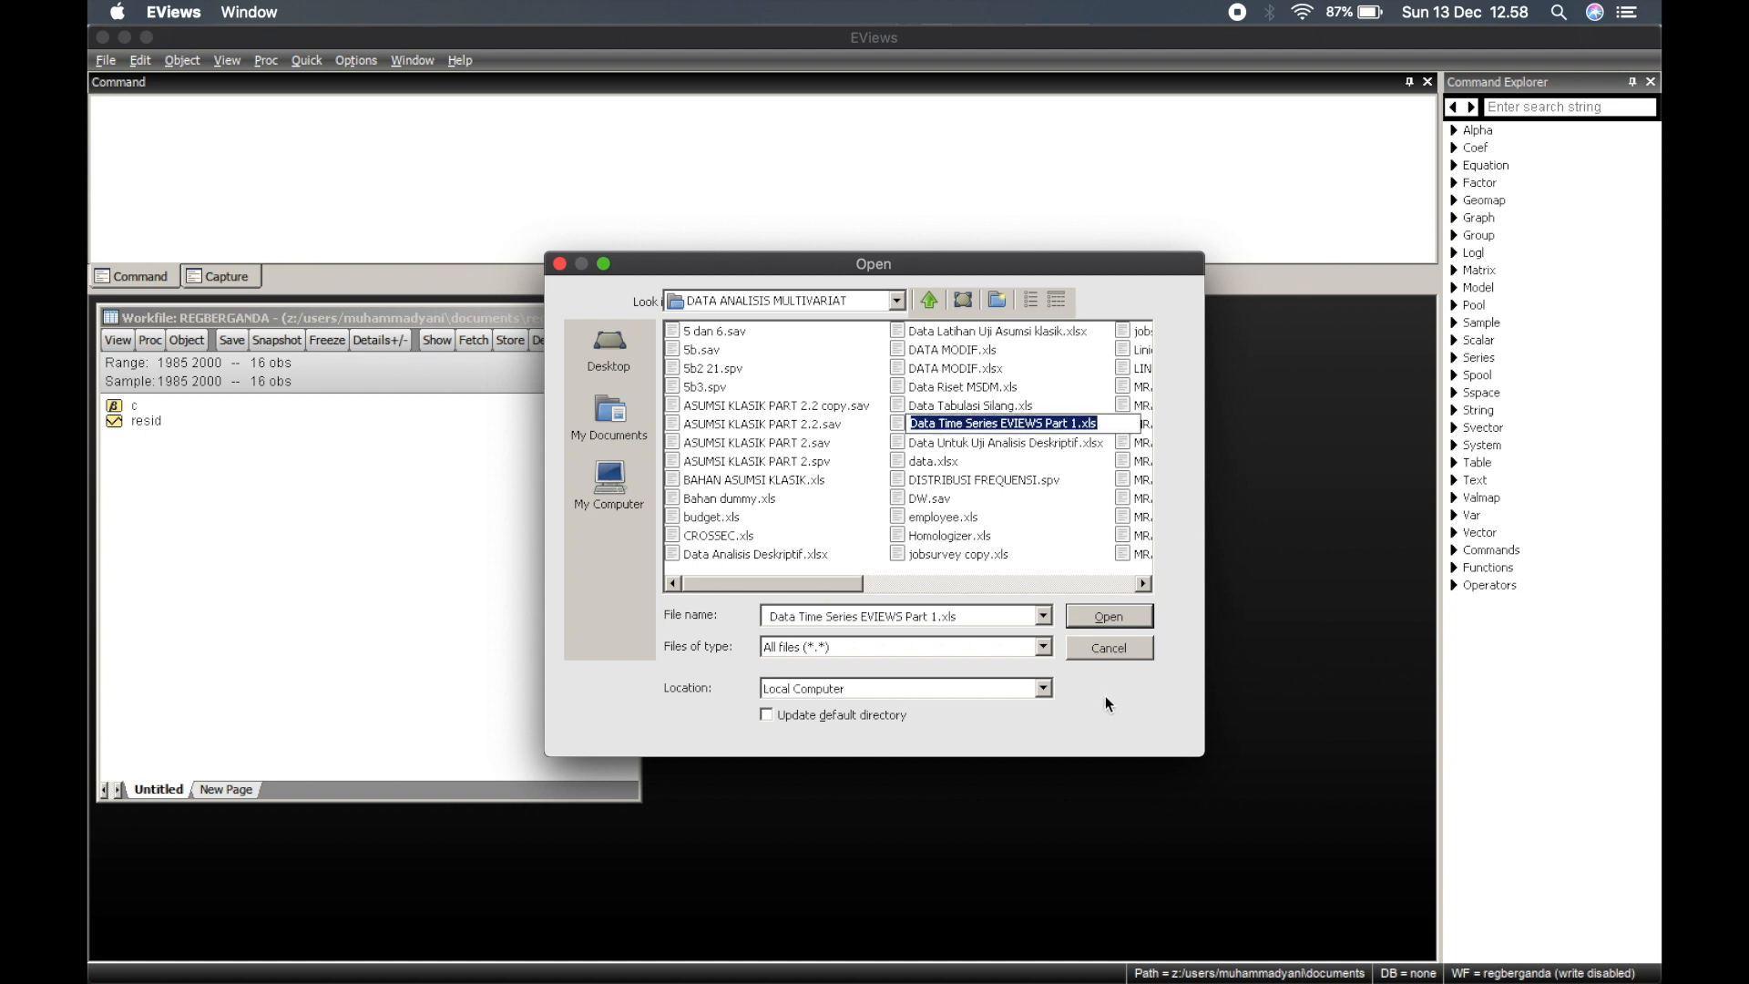
click(1101, 623)
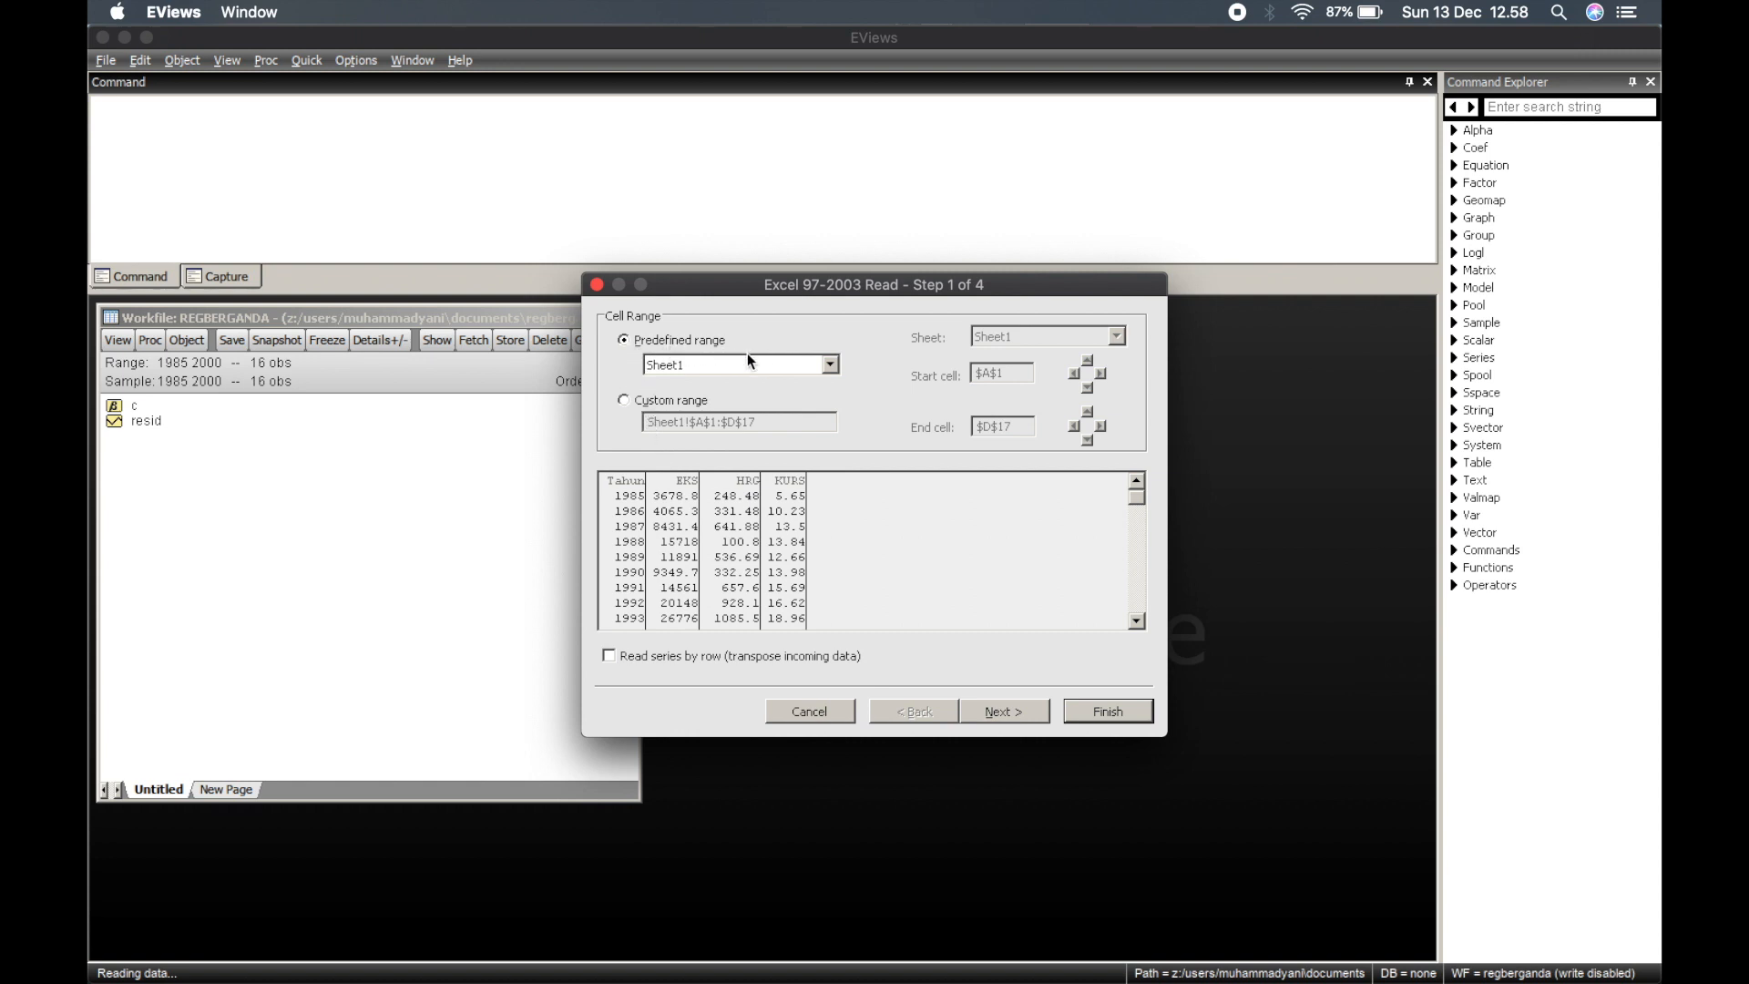
Import the predefined range Sheet1 with the default header and date settings, linking the imported series to the external source.
click(833, 364)
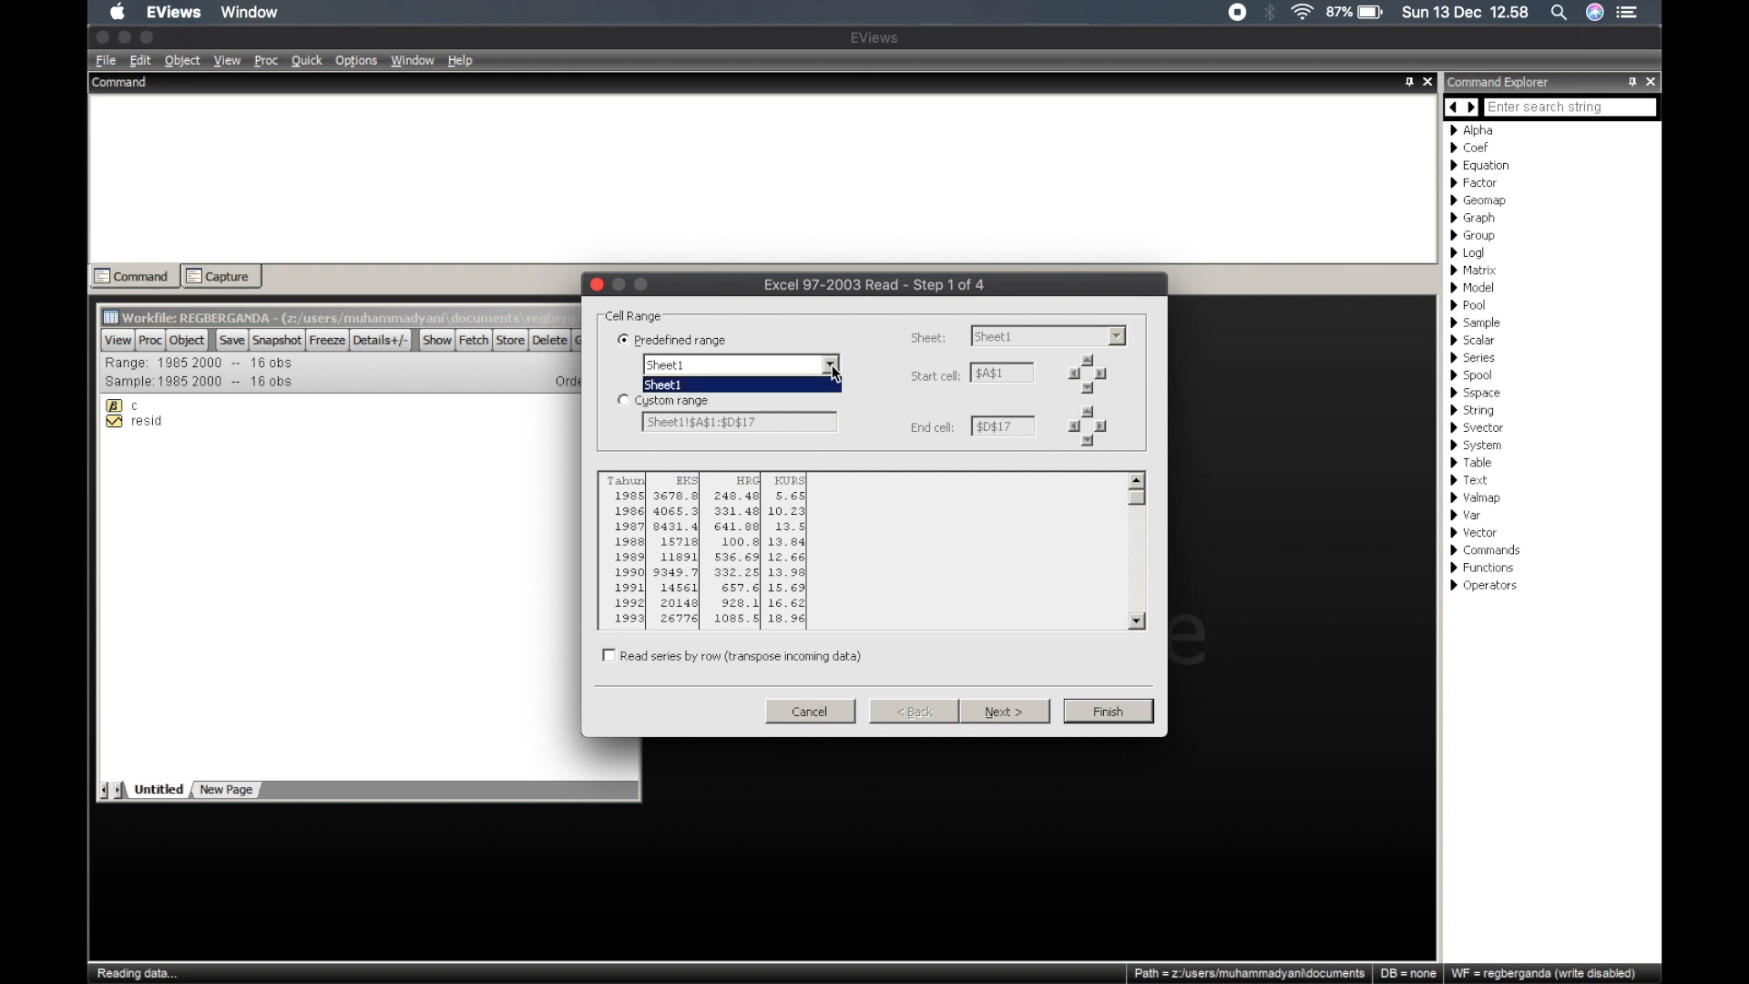
click(774, 373)
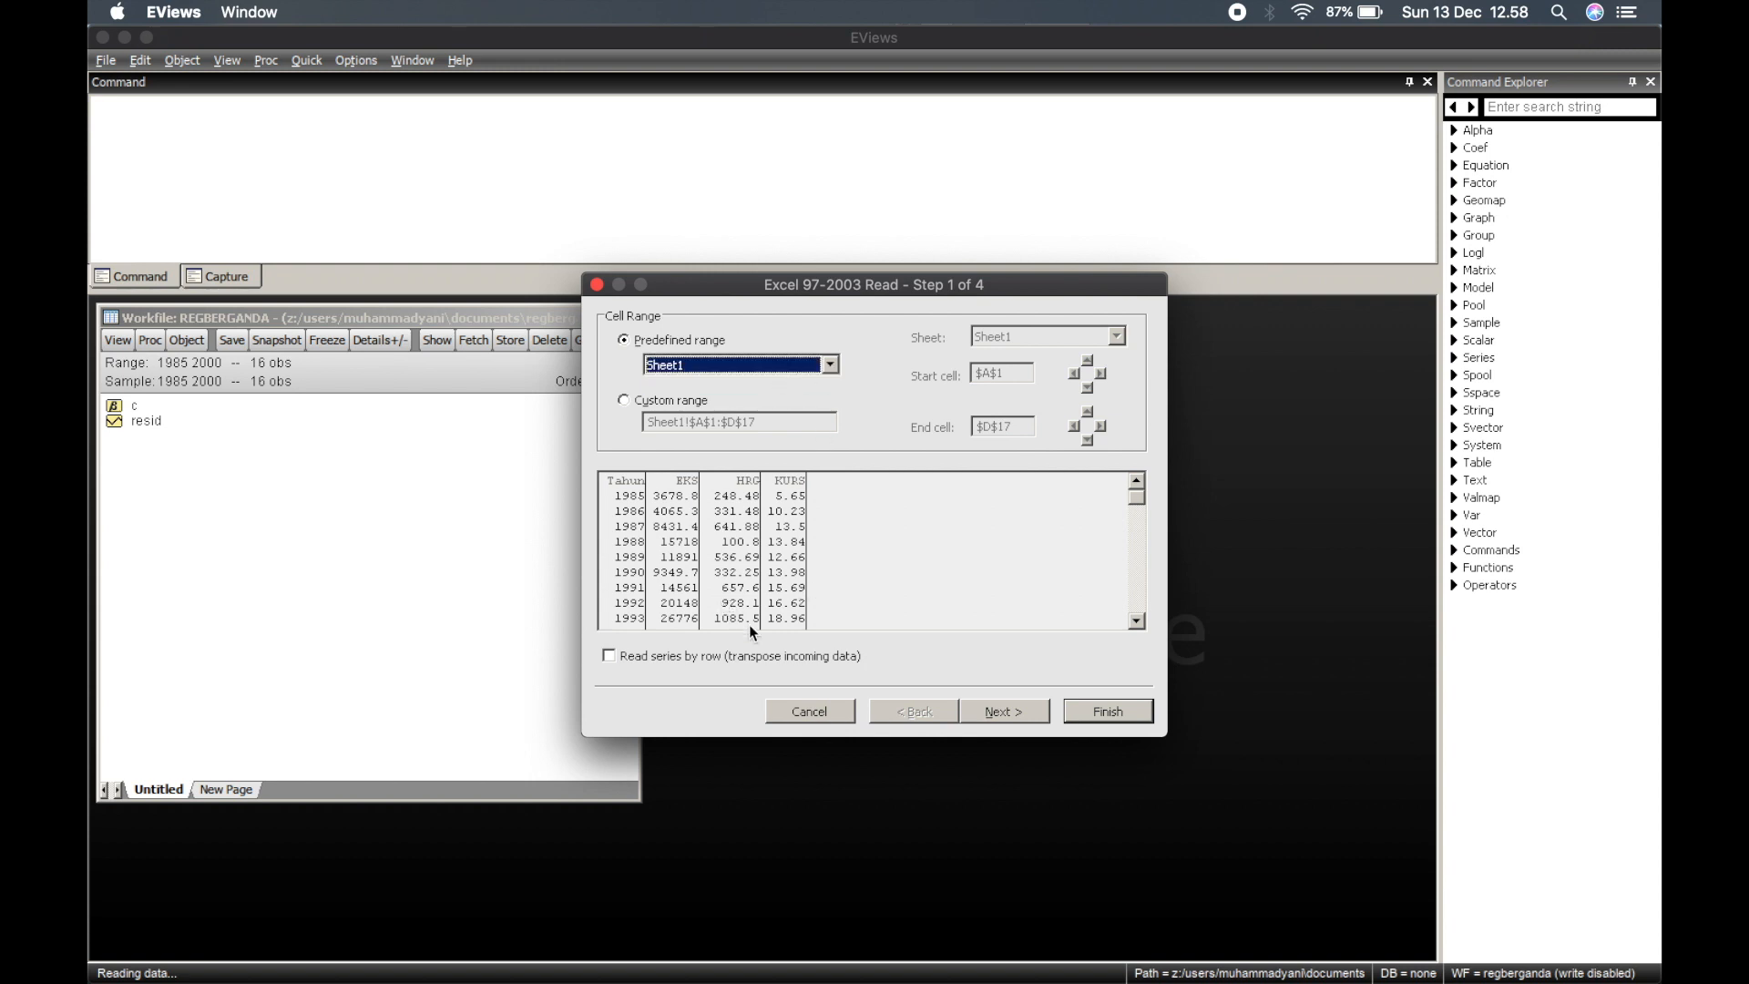
click(1003, 710)
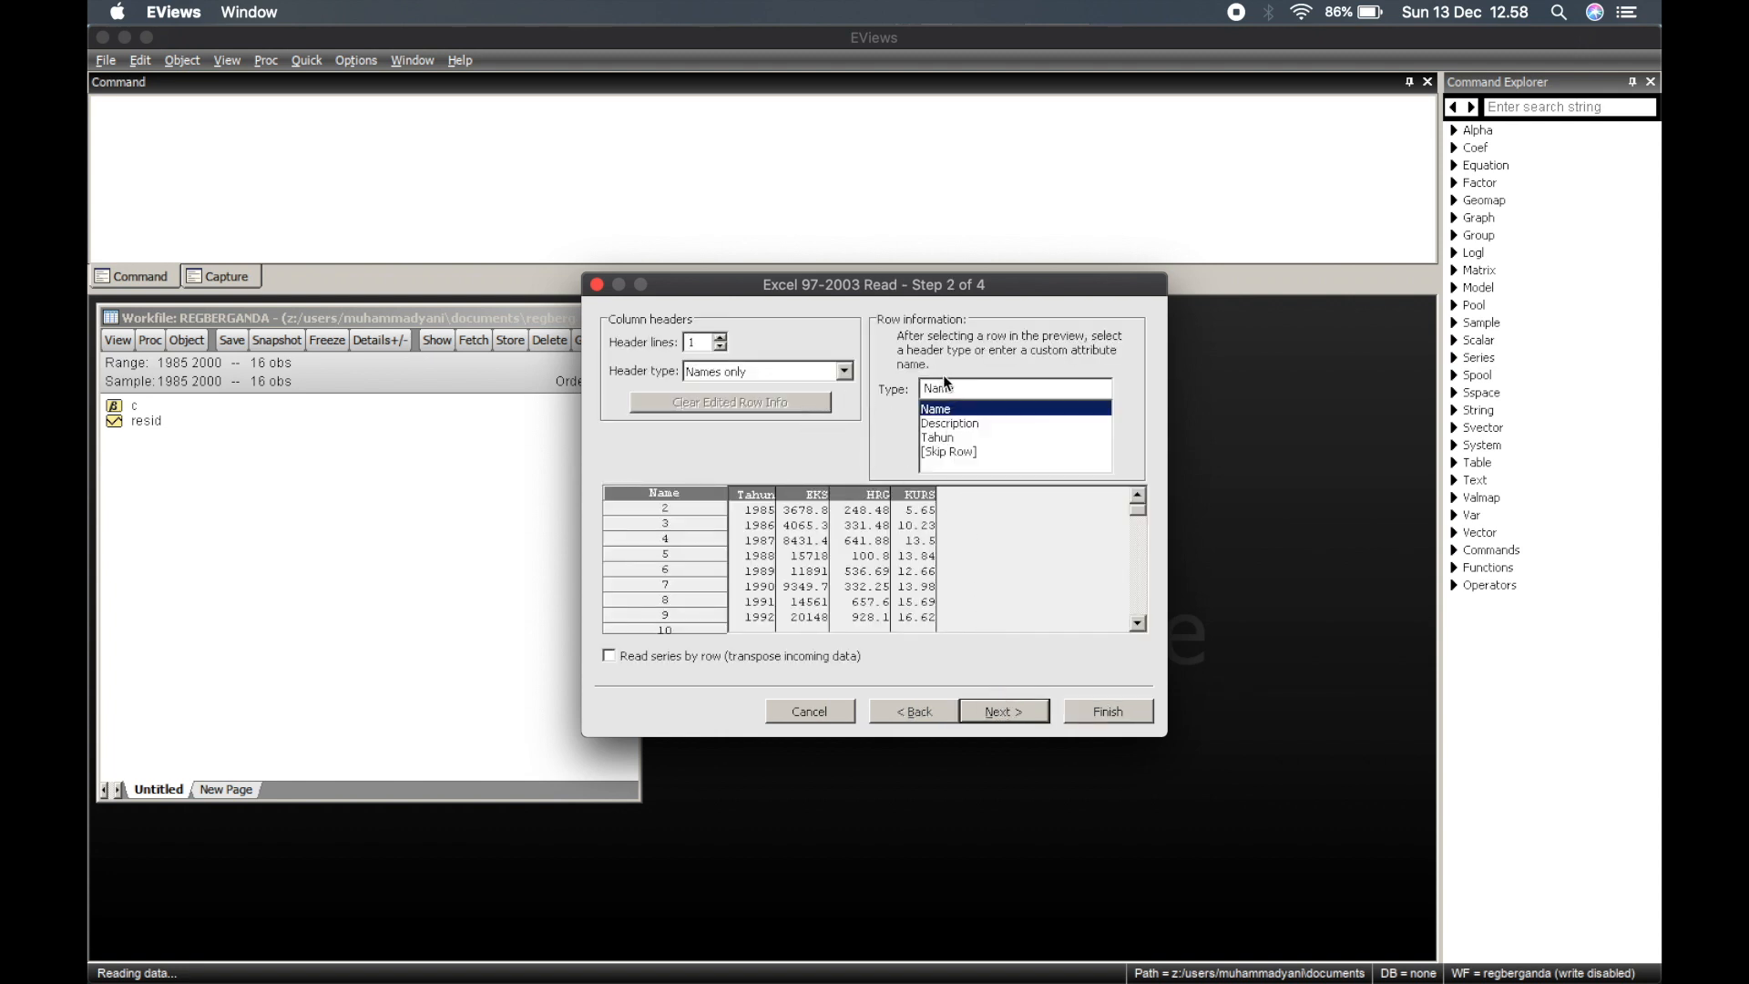
click(1004, 711)
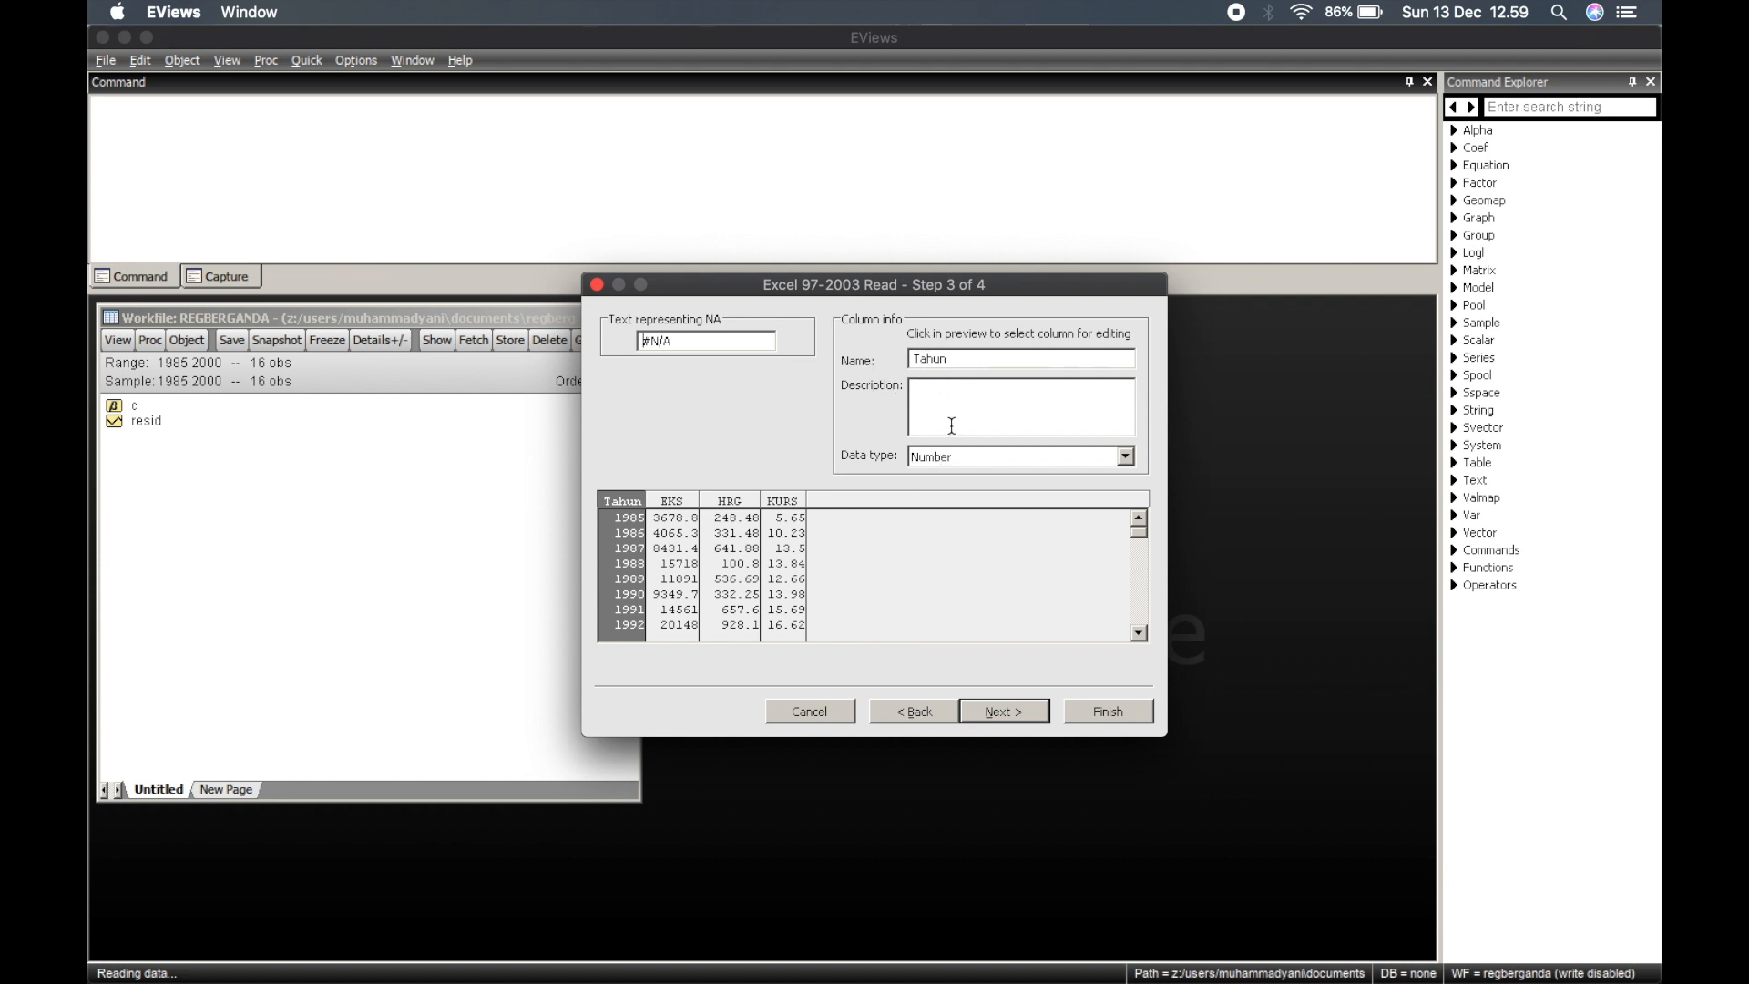
click(996, 711)
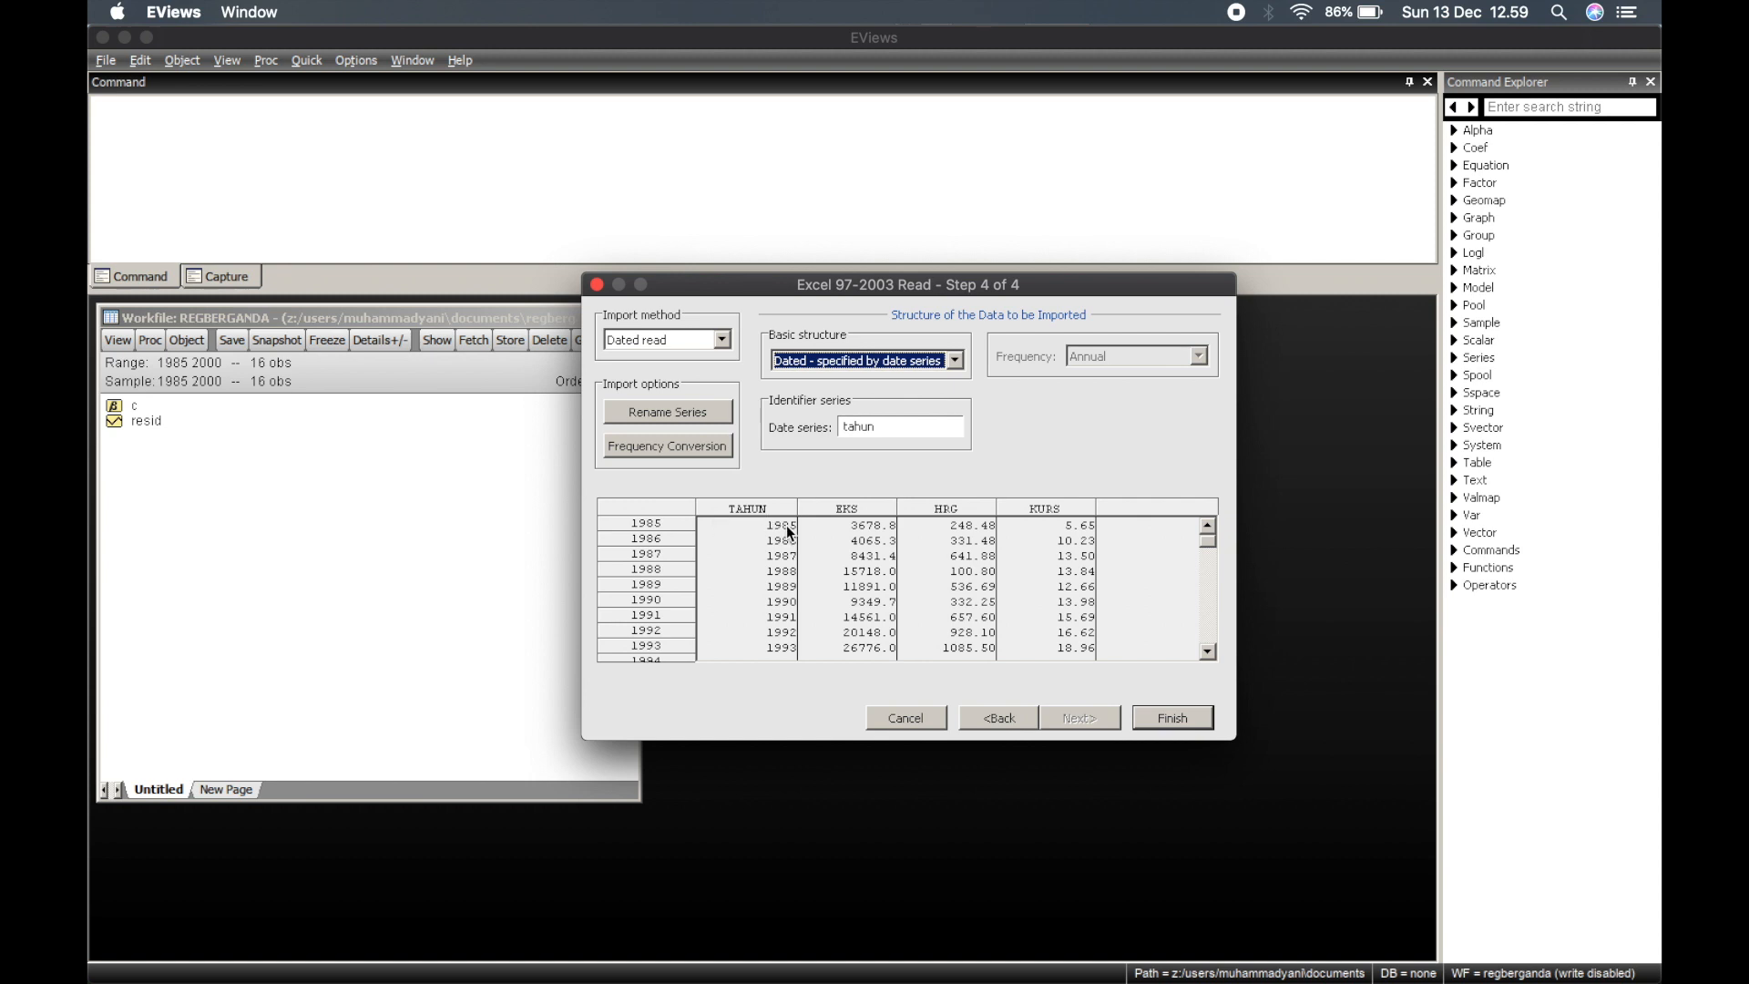
click(1208, 651)
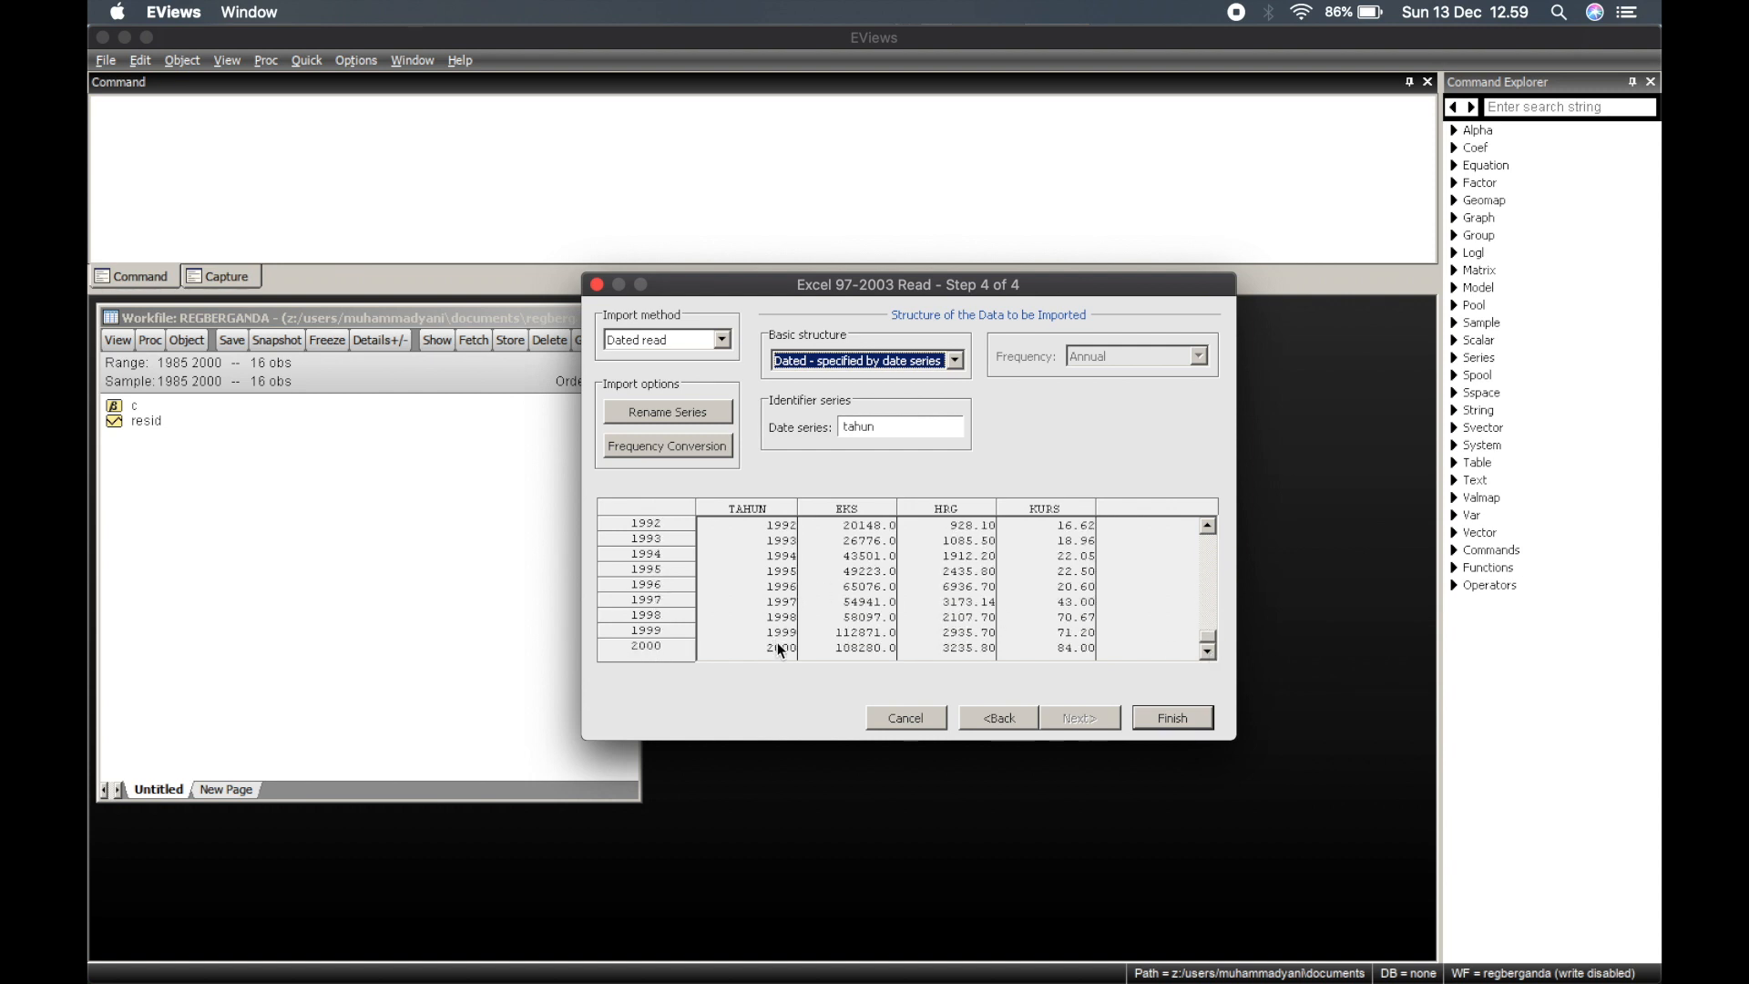
click(1183, 719)
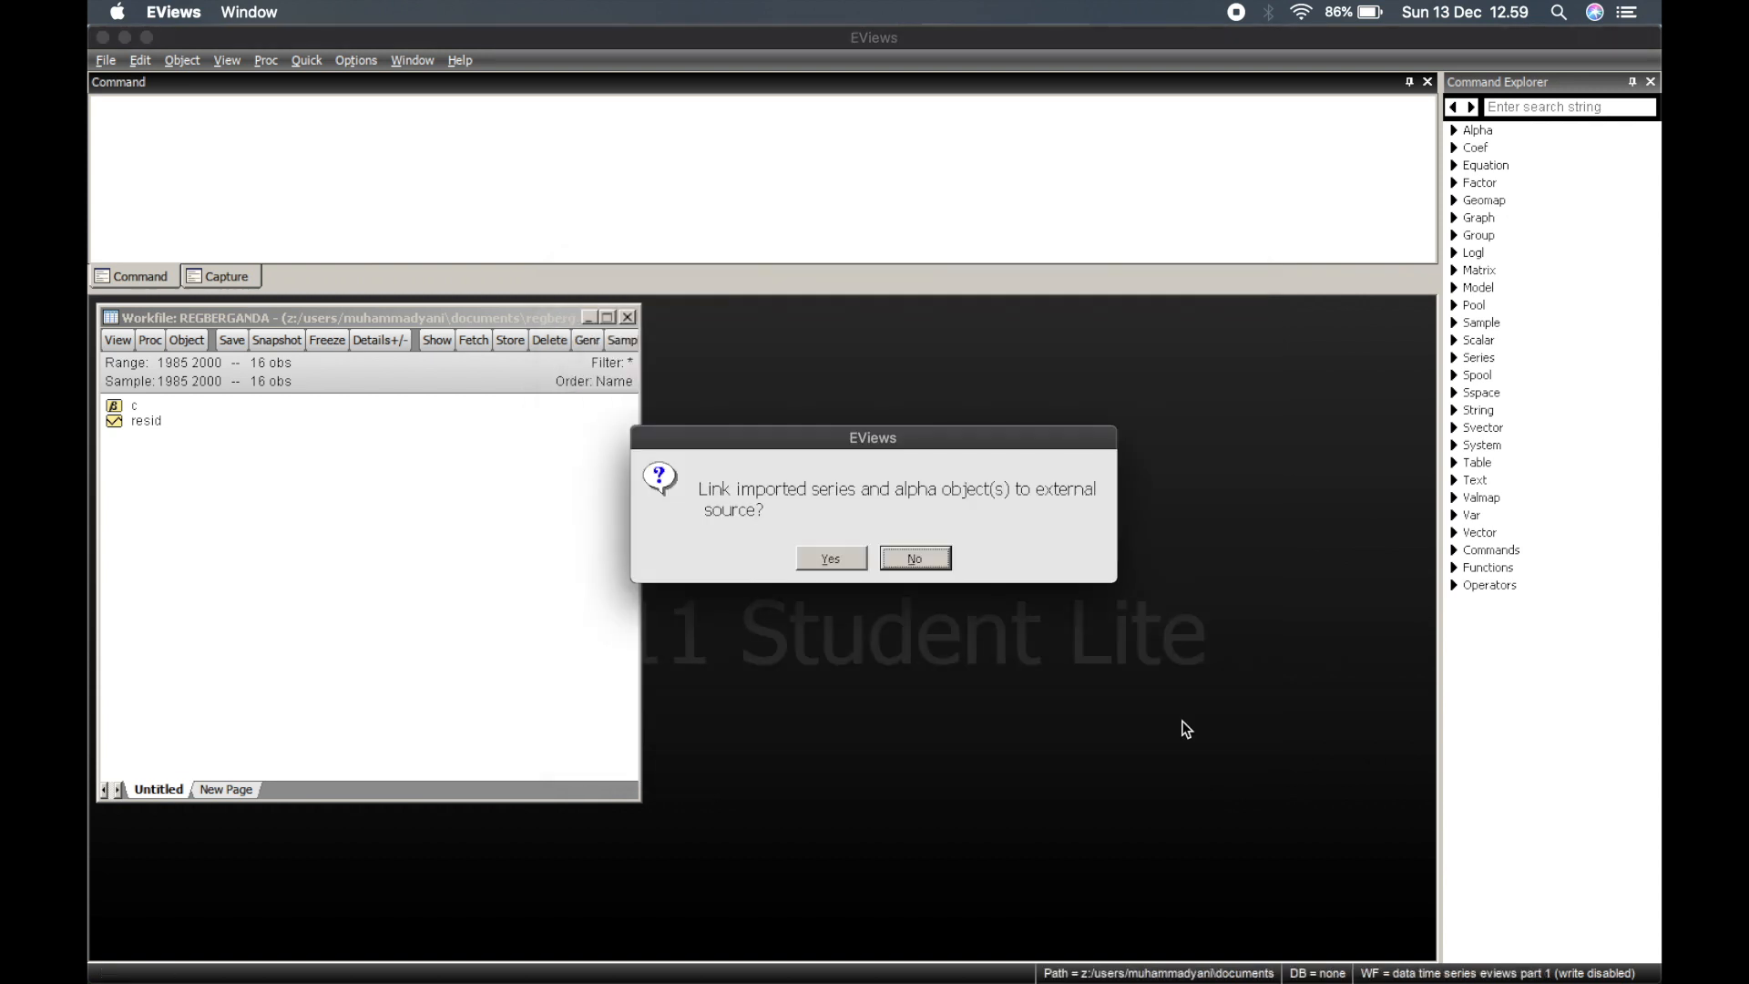
click(832, 559)
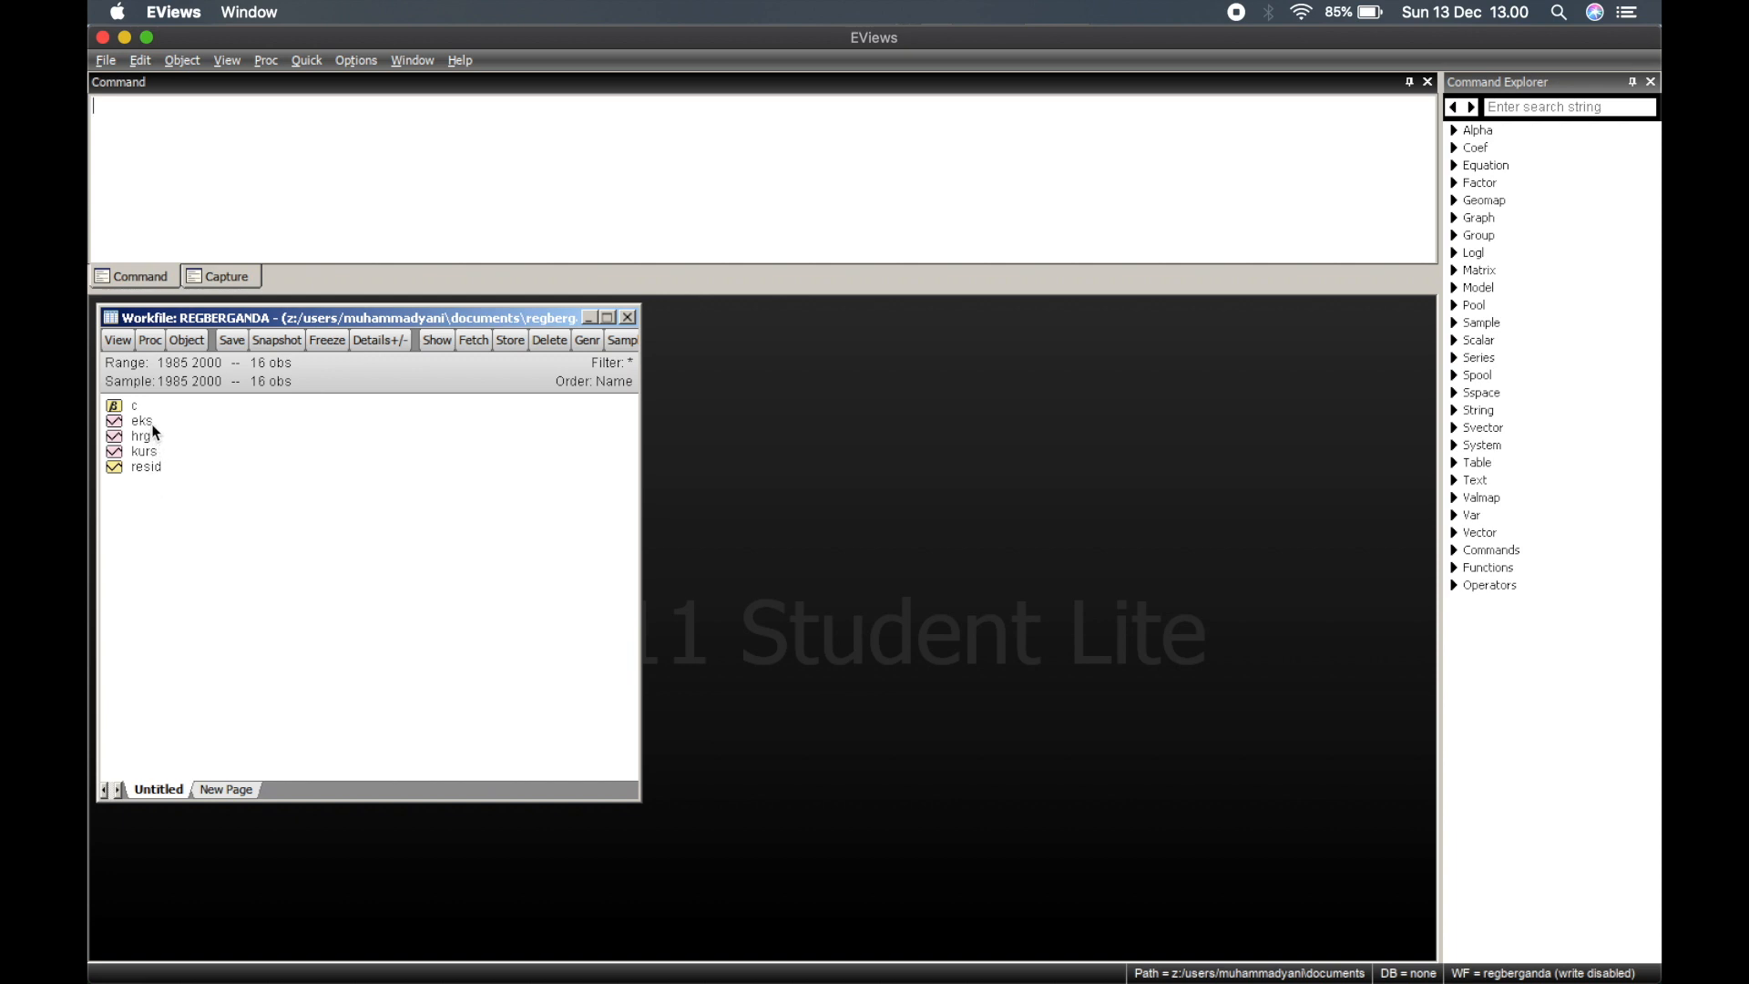
Enter DATA in the command area and open the series eks, hrg and kurs together as a group, leaving its window minimized.
text(DATA)
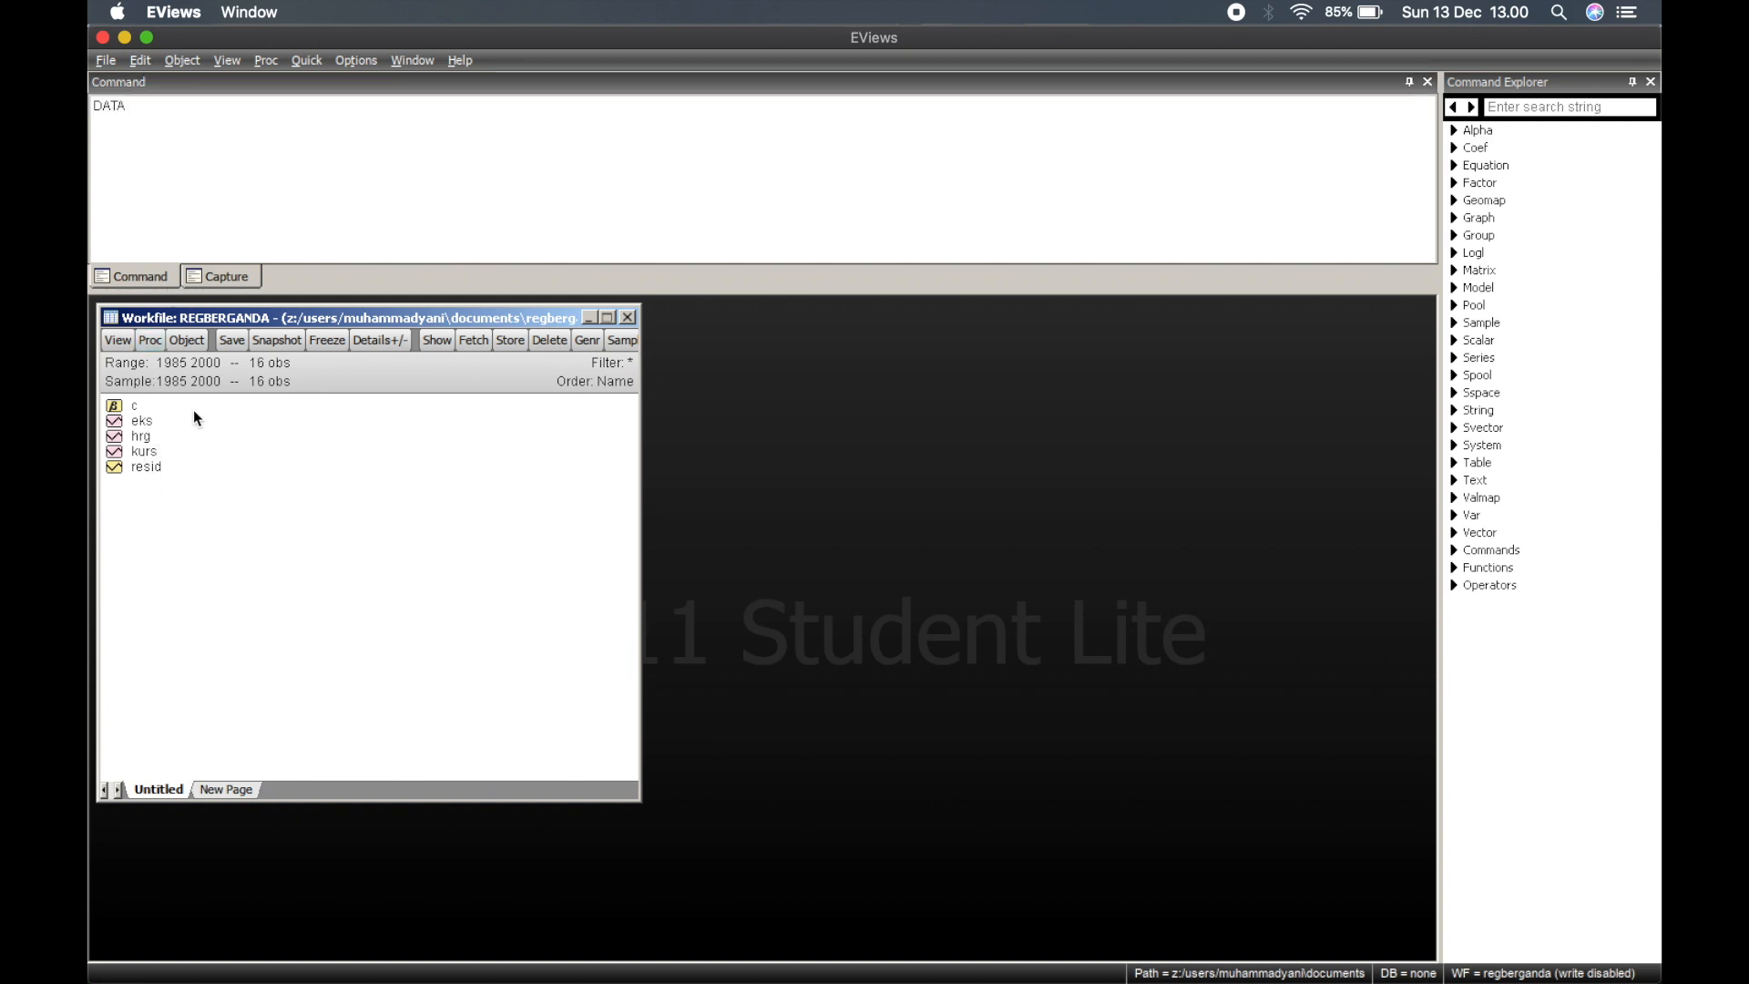
click(147, 422)
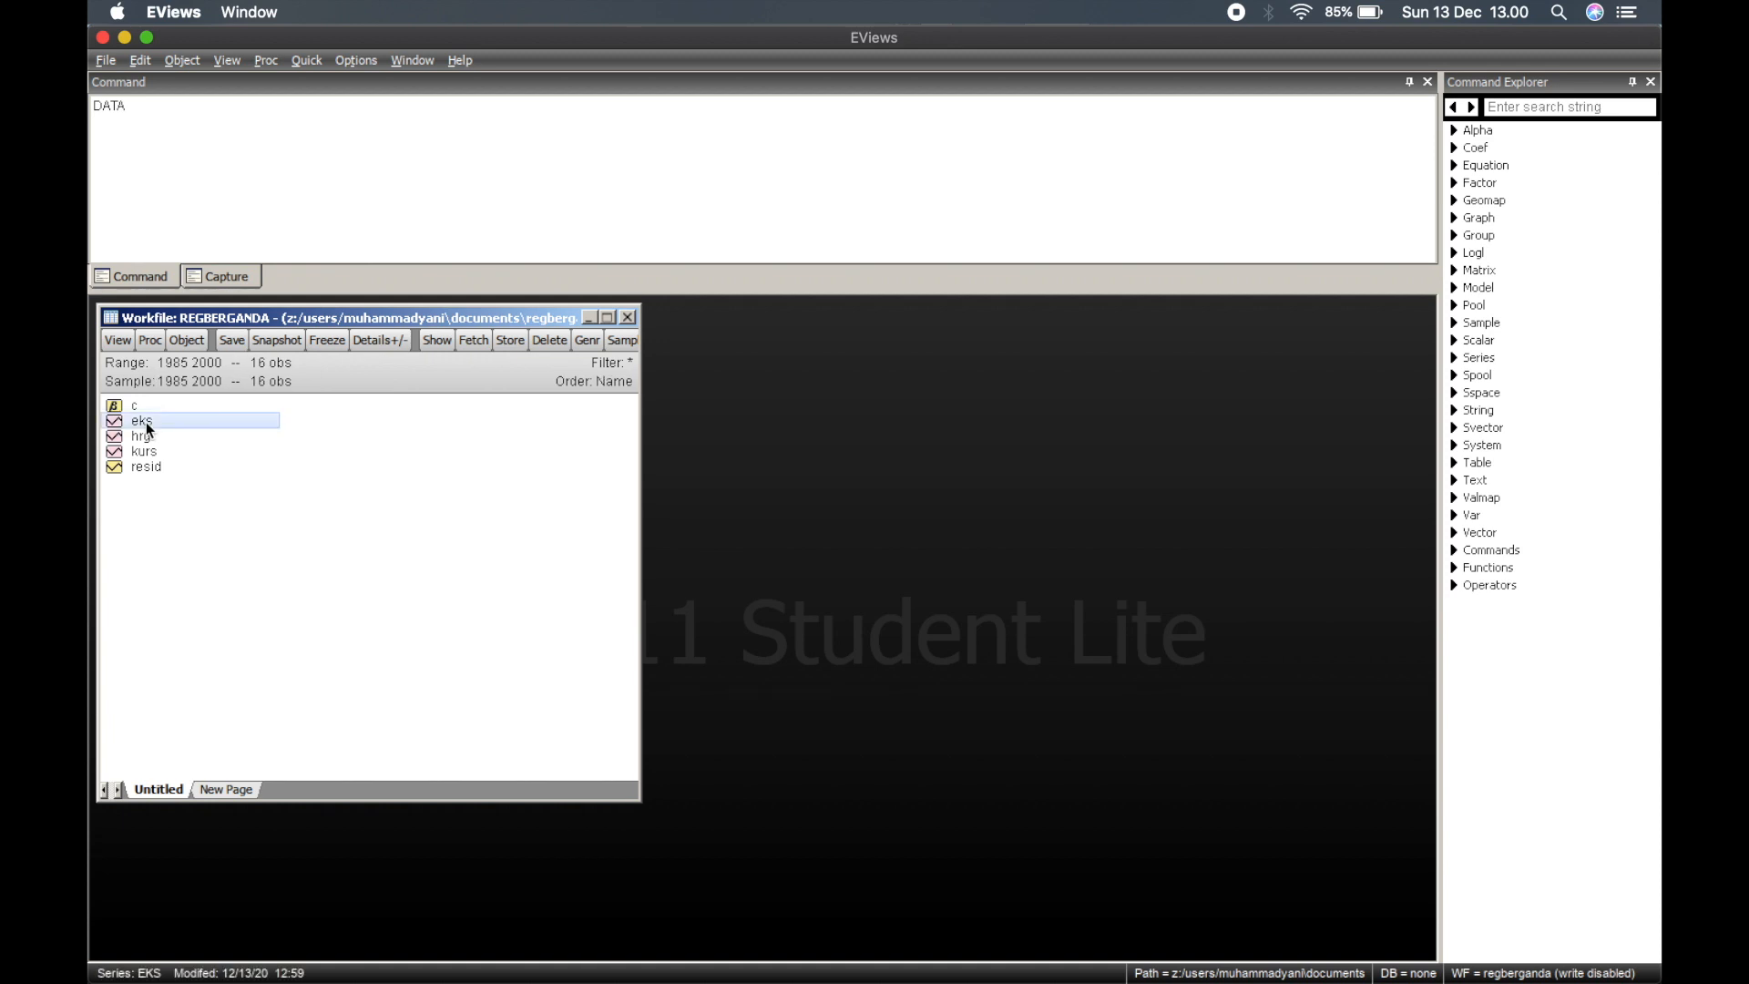
ctrl+click(151, 435)
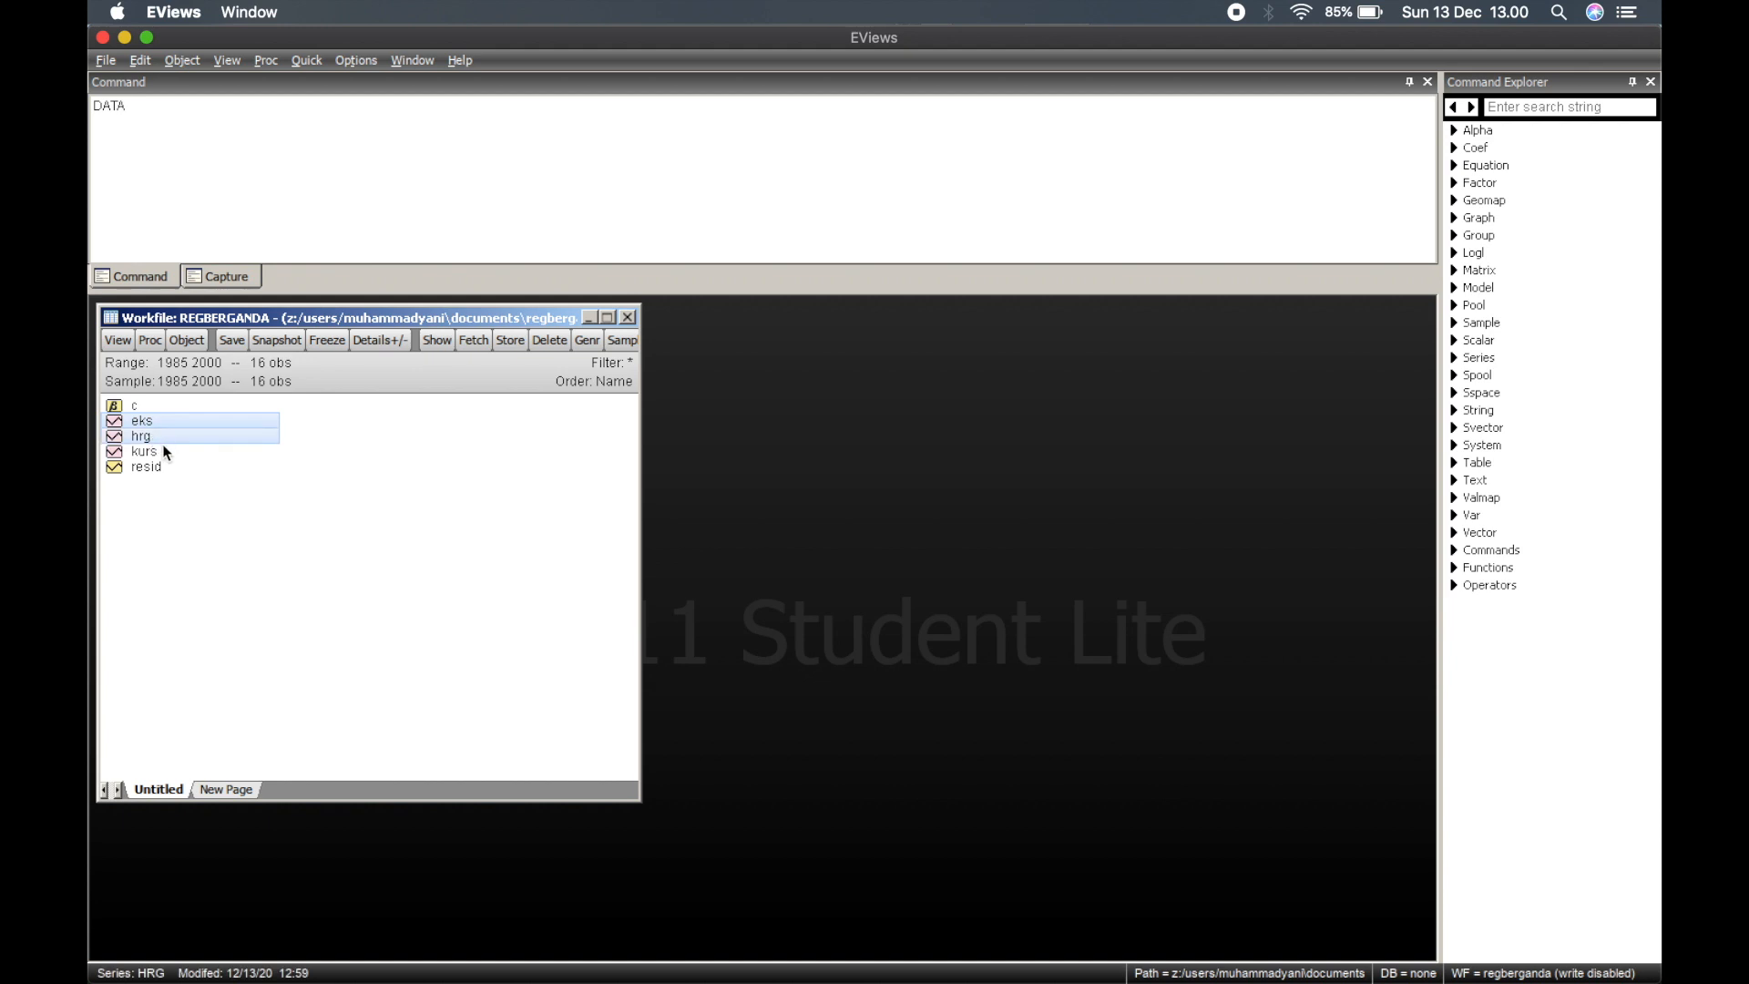
ctrl+click(151, 452)
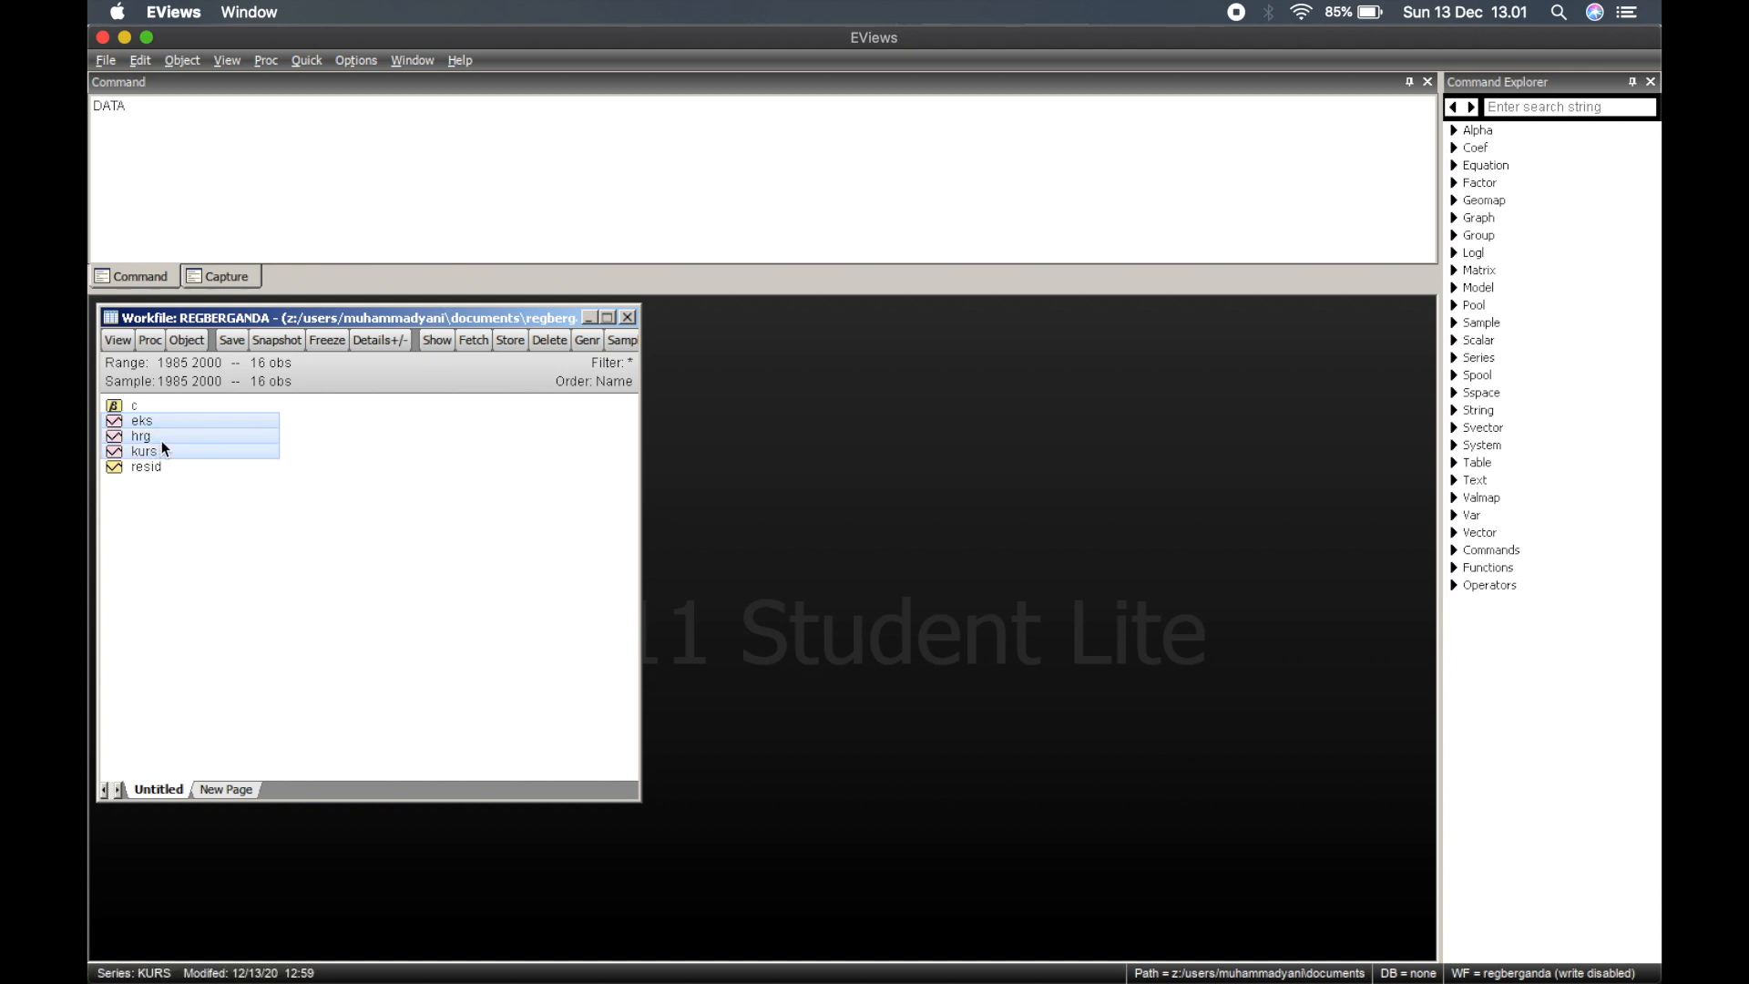
right_click(162, 444)
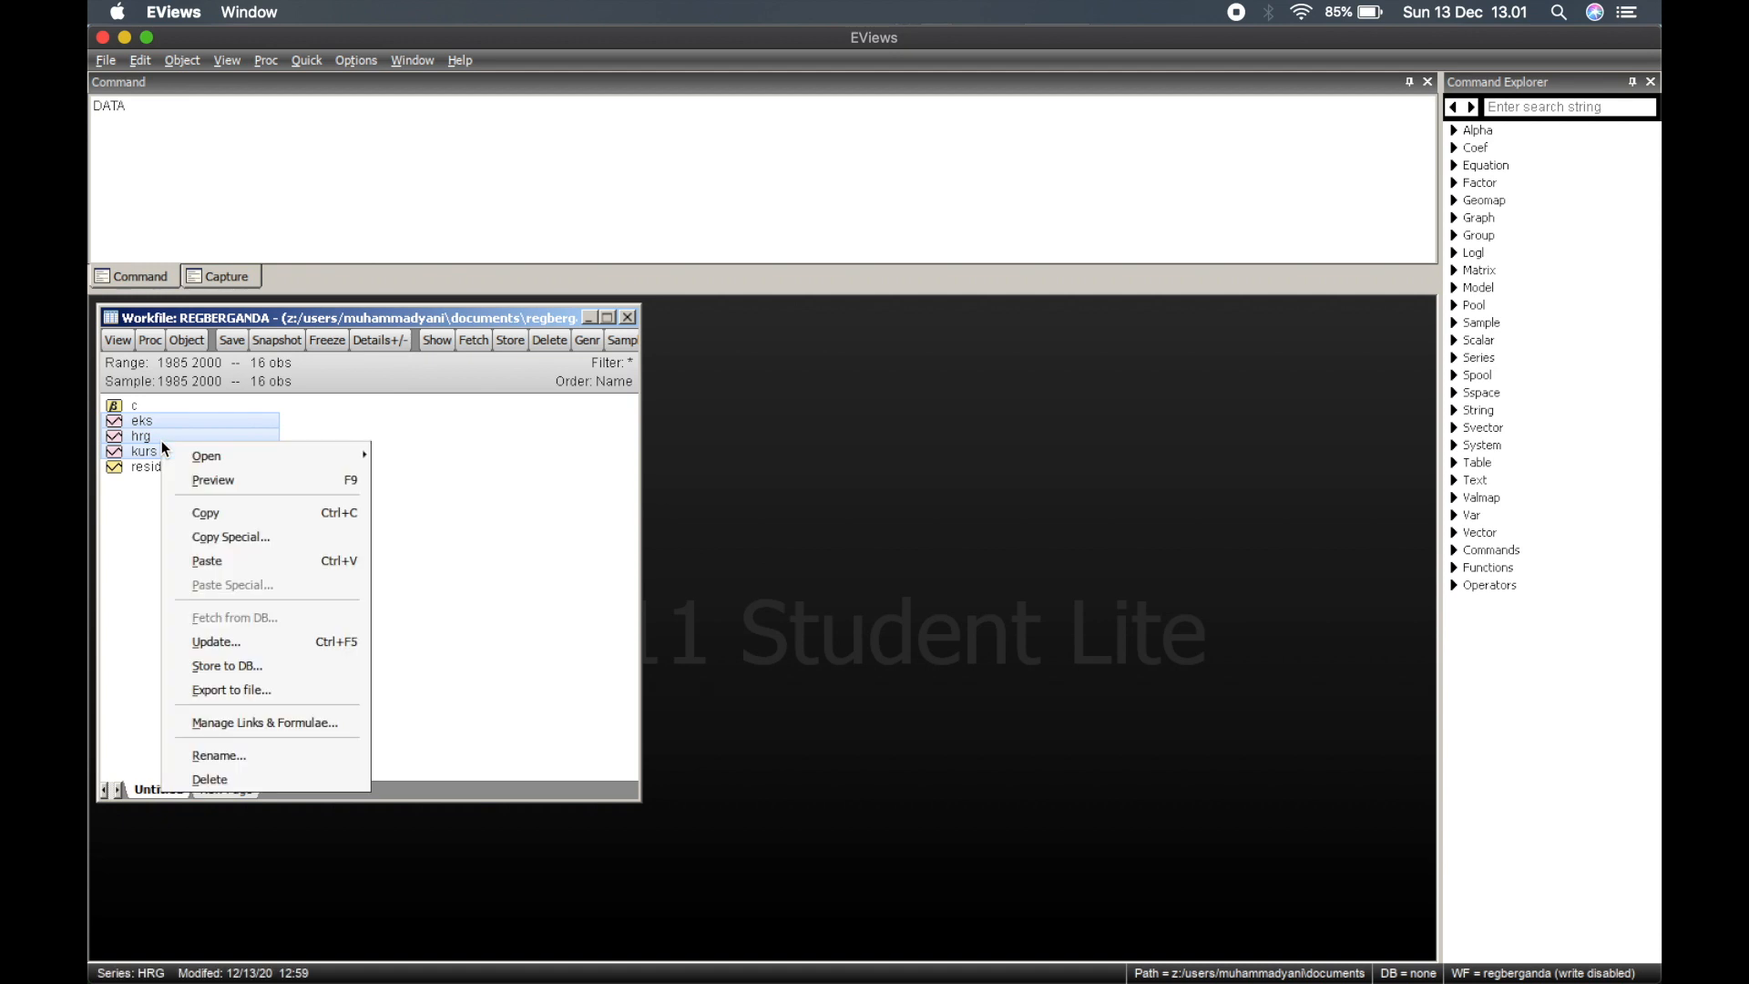
mouse_move(211, 458)
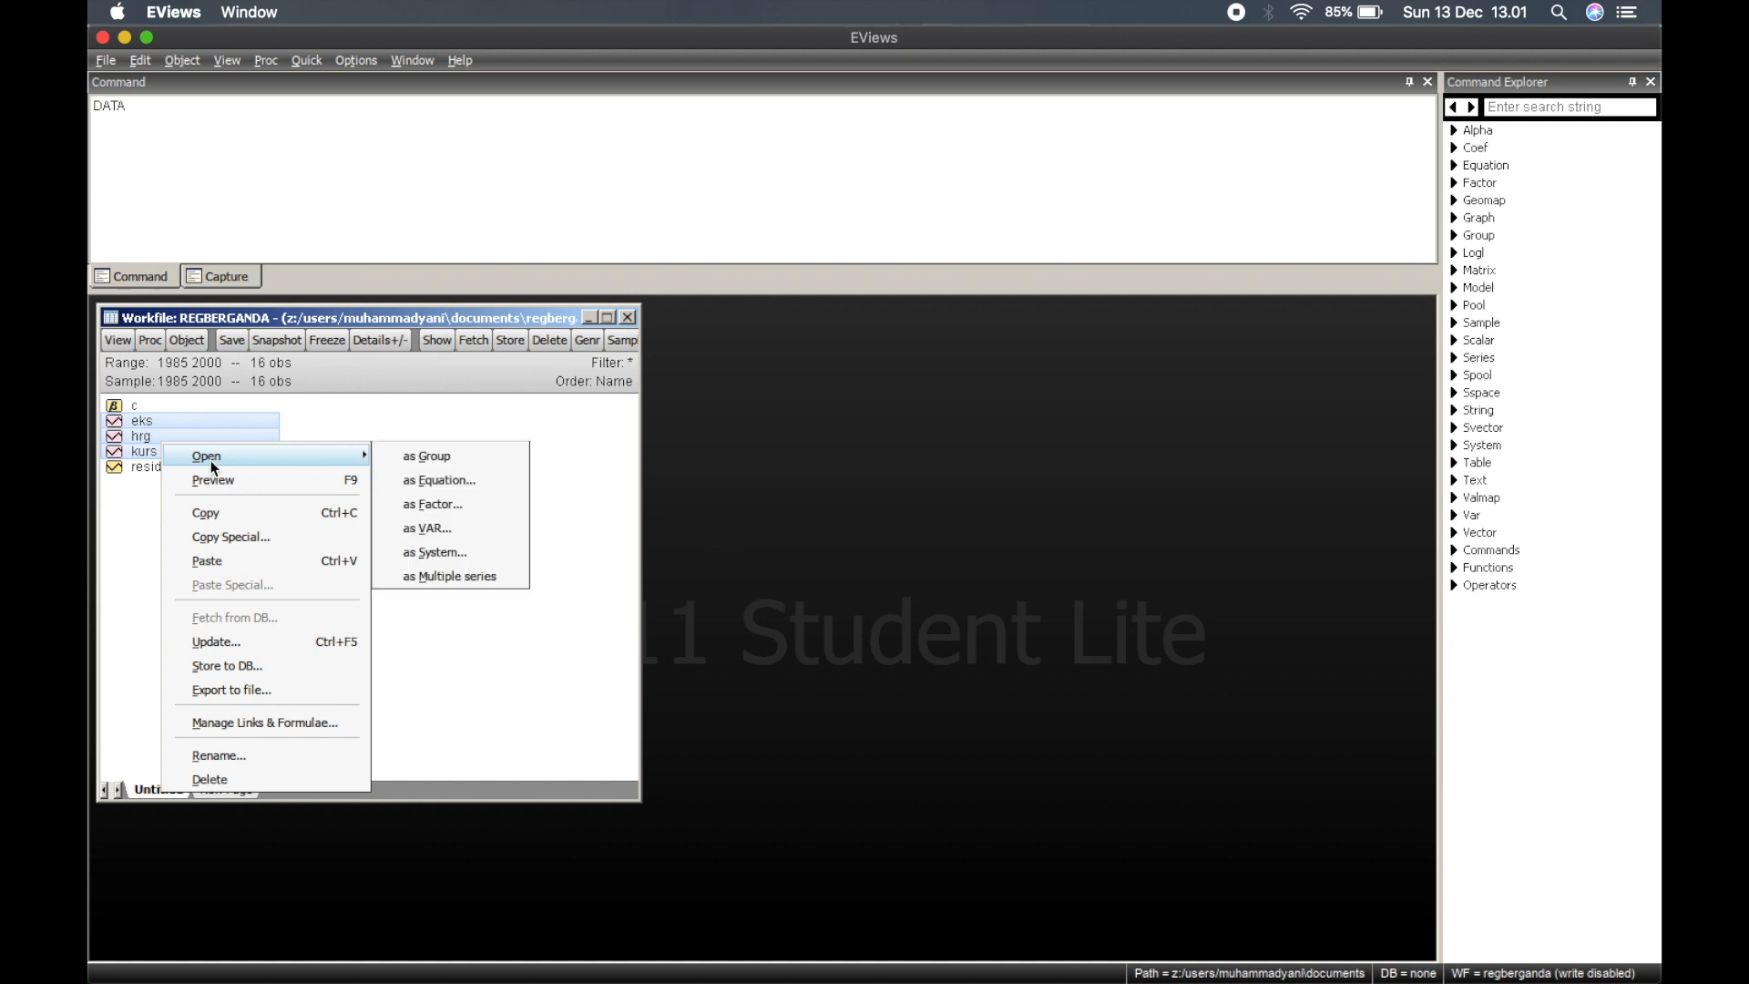
click(407, 469)
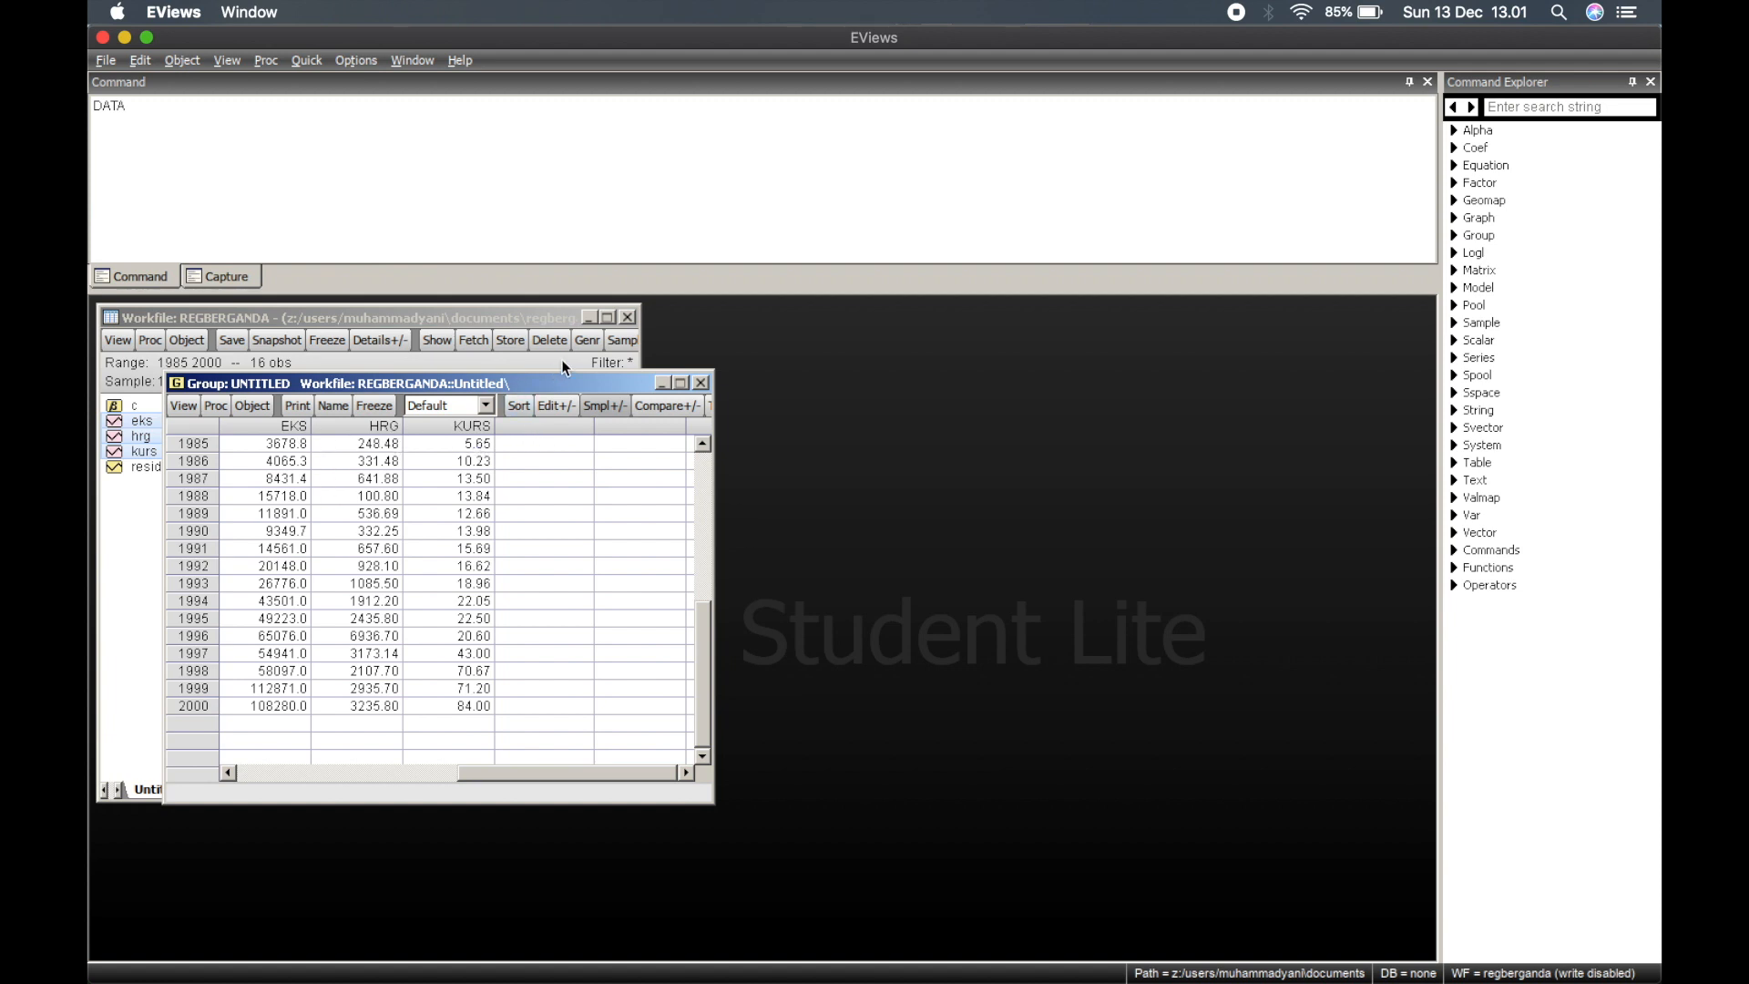
click(663, 387)
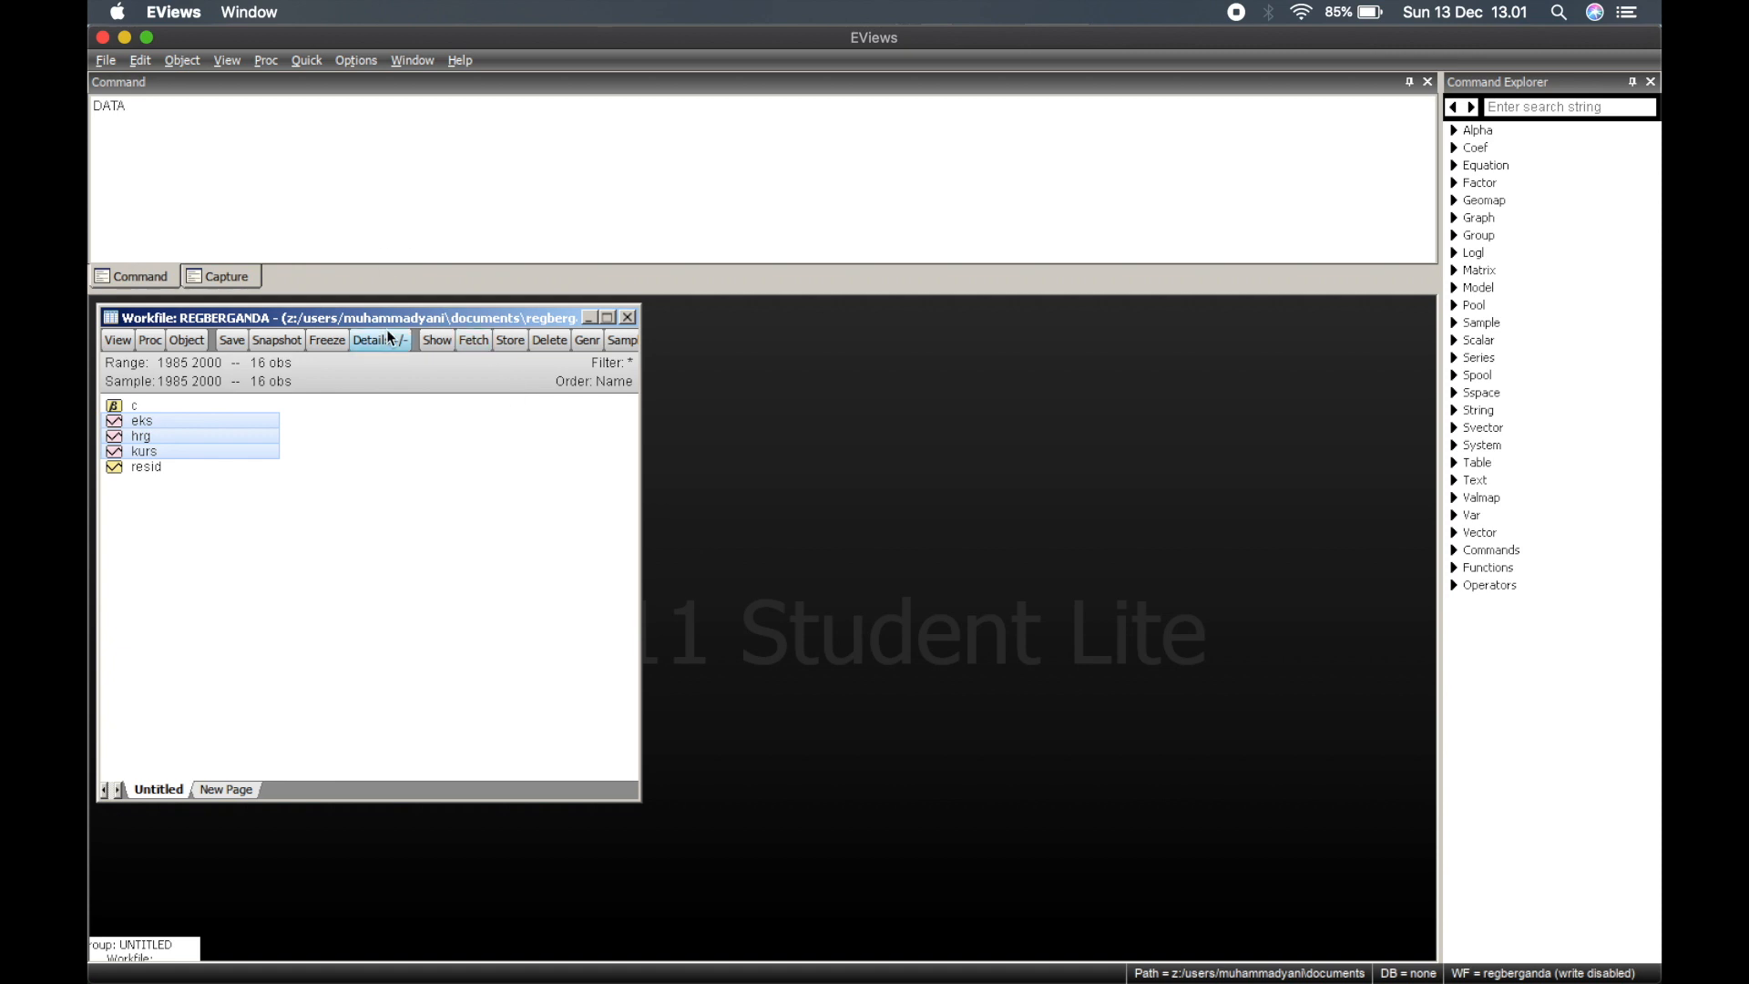
Start a new equation estimation and specify eks as the dependent variable followed by the constant C.
click(306, 64)
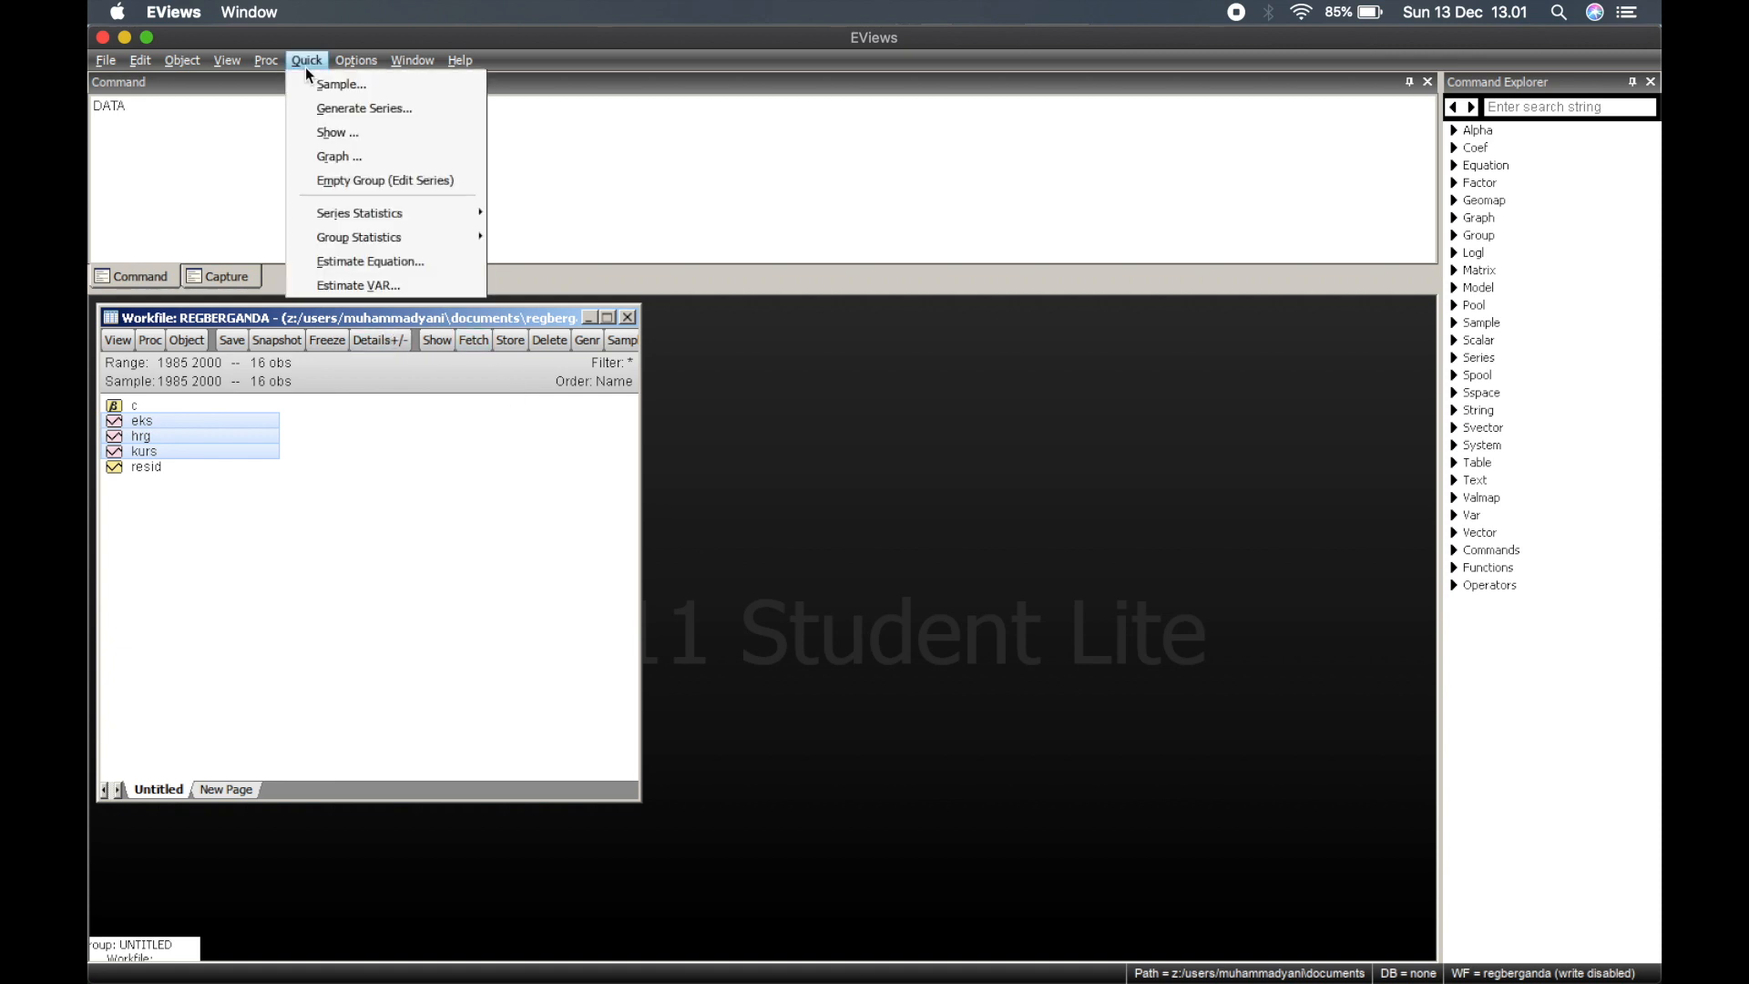
click(361, 262)
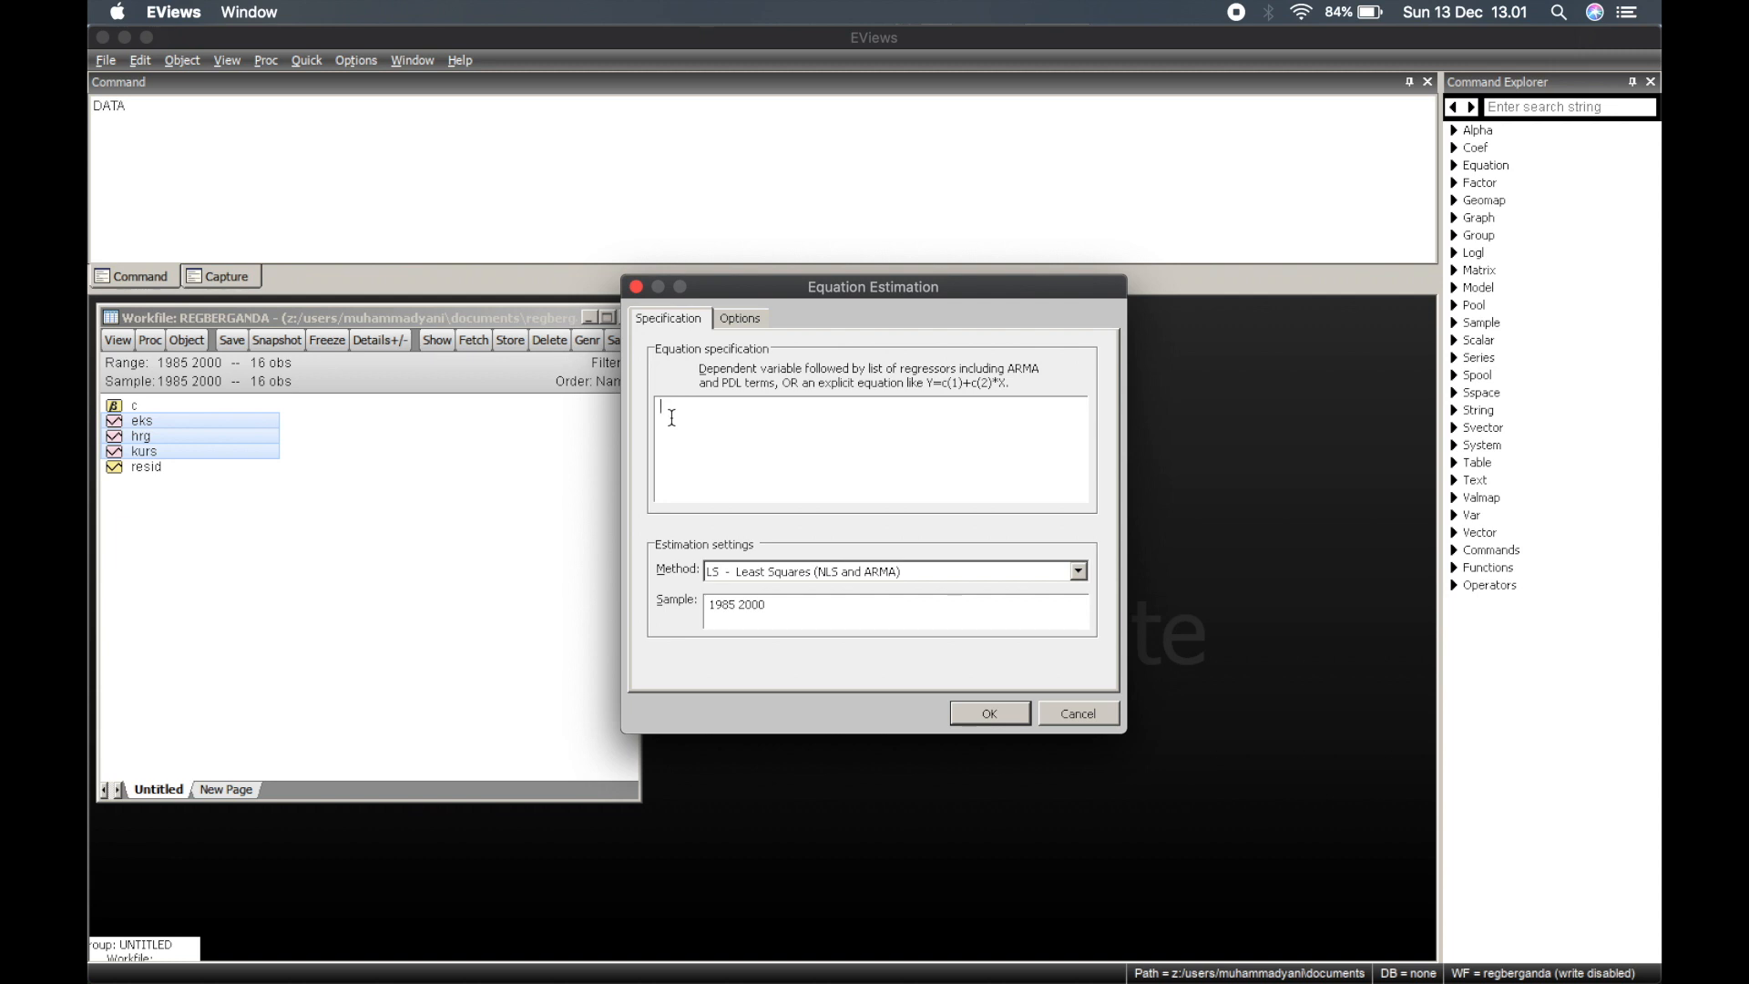
text(e)
text(EKS)
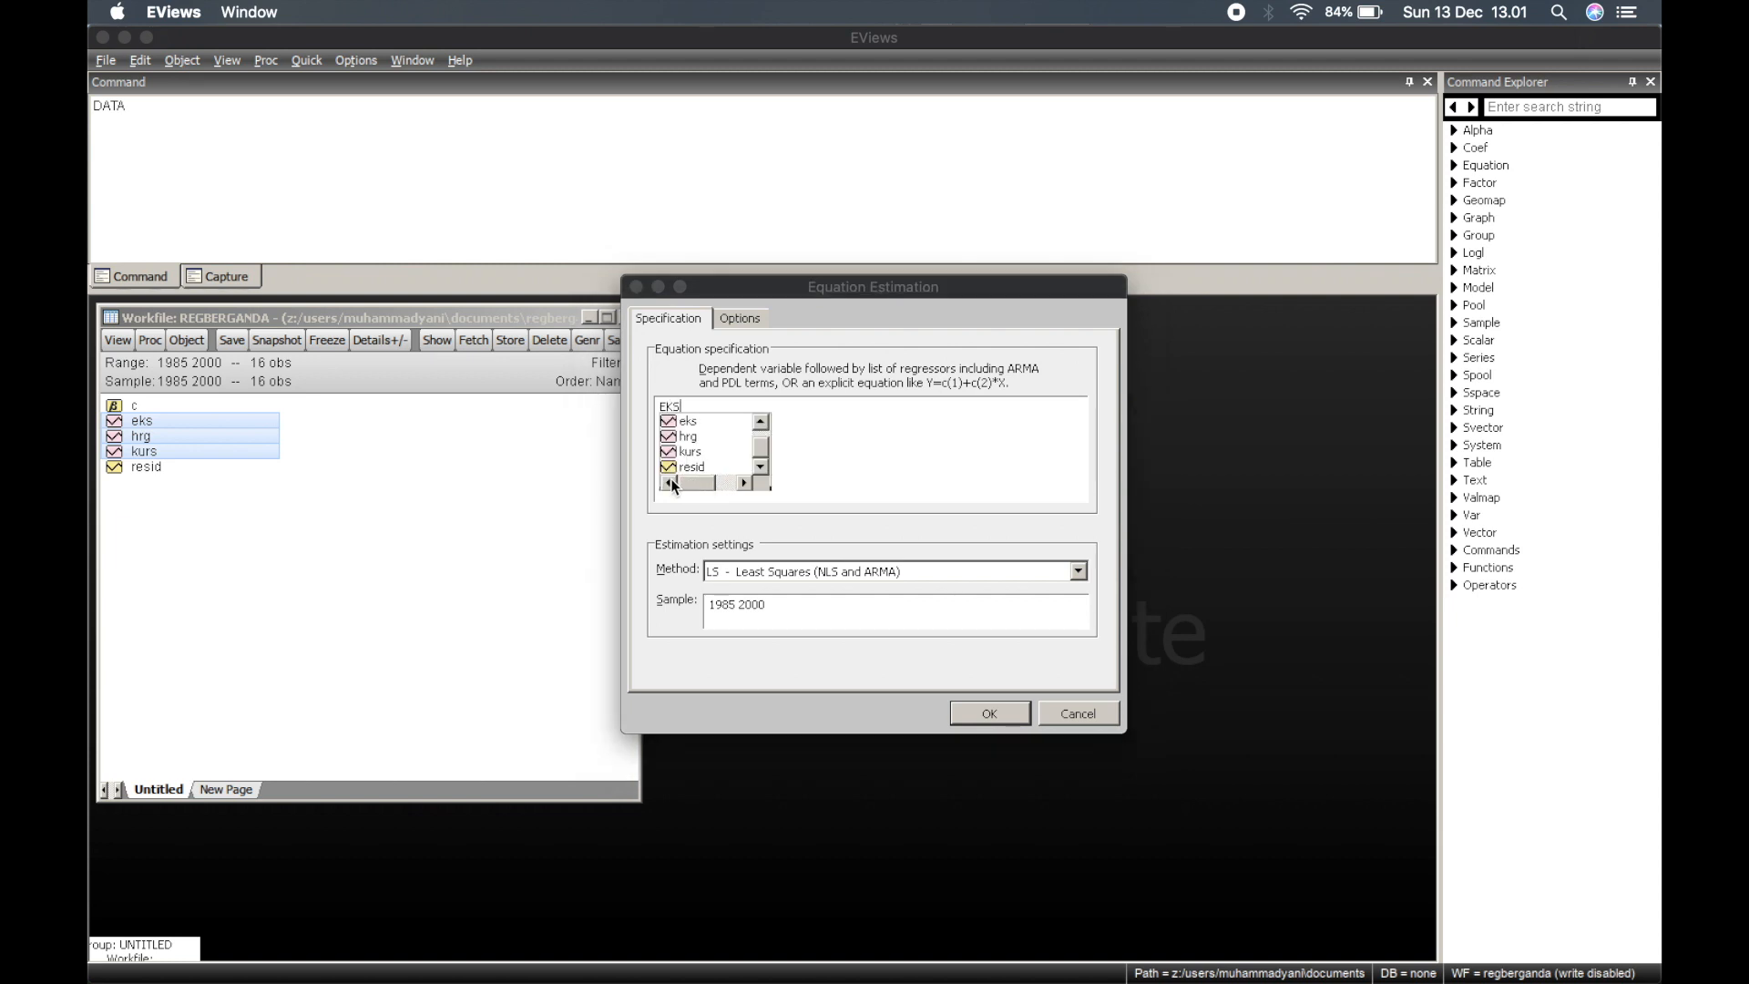
click(689, 422)
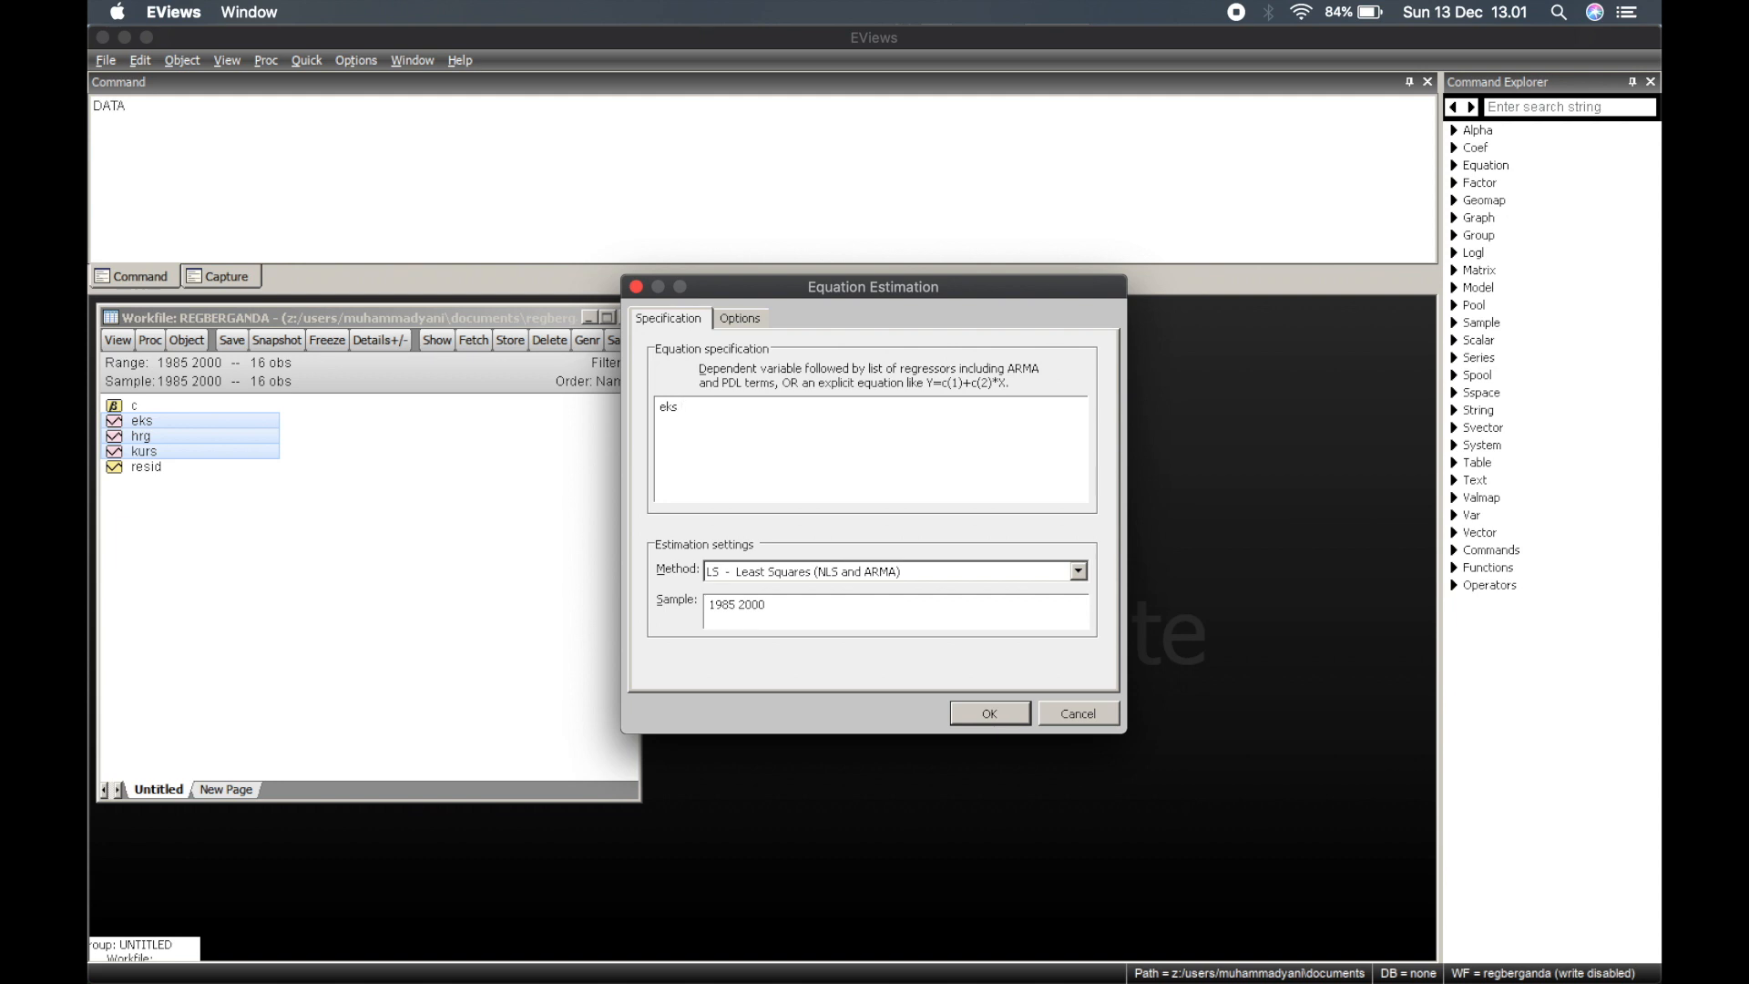
text(C)
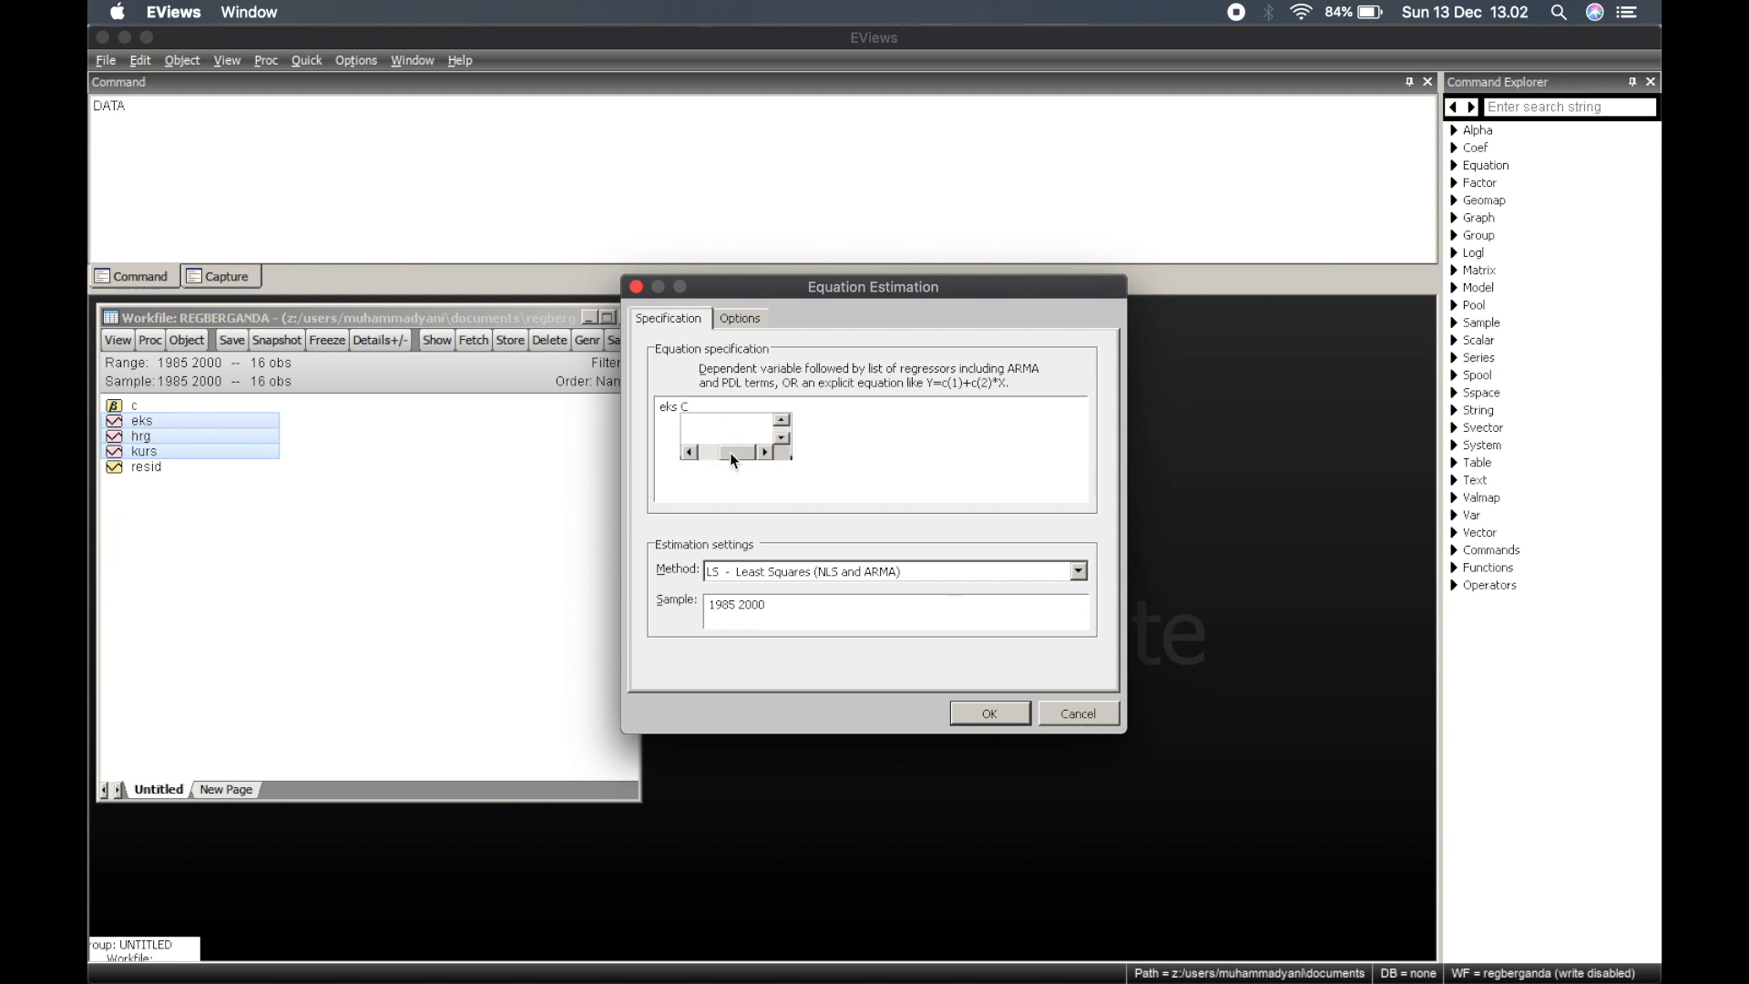
click(735, 452)
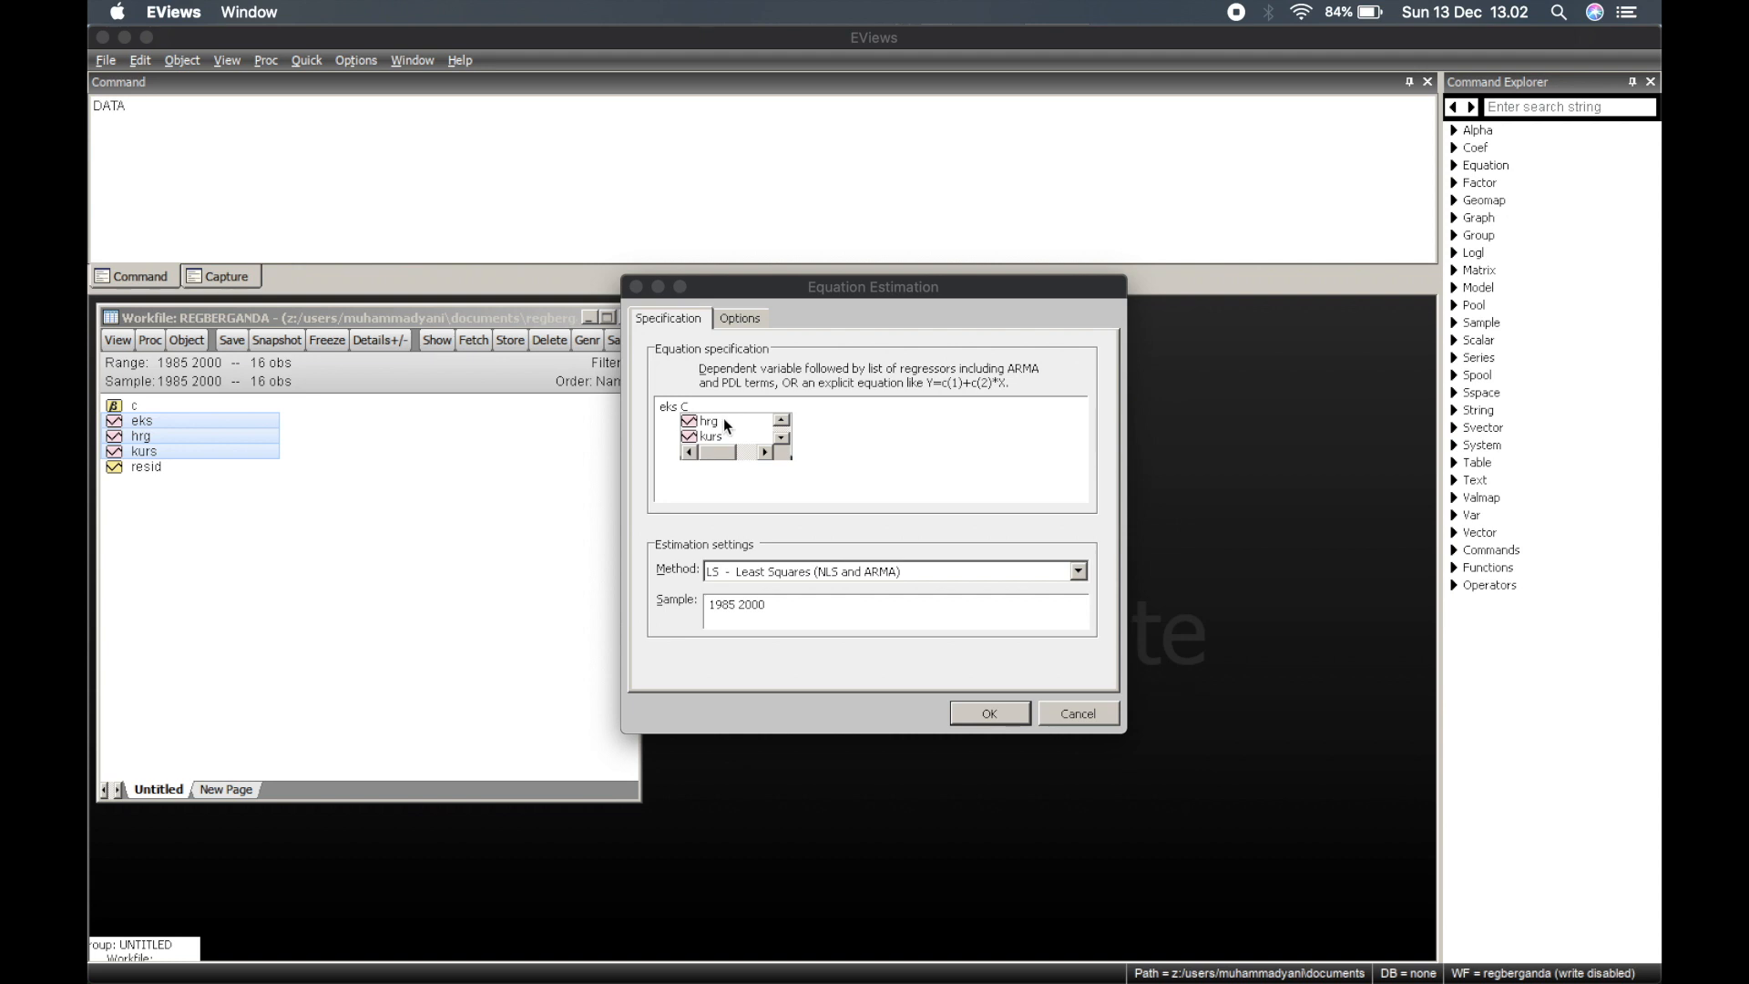
click(715, 405)
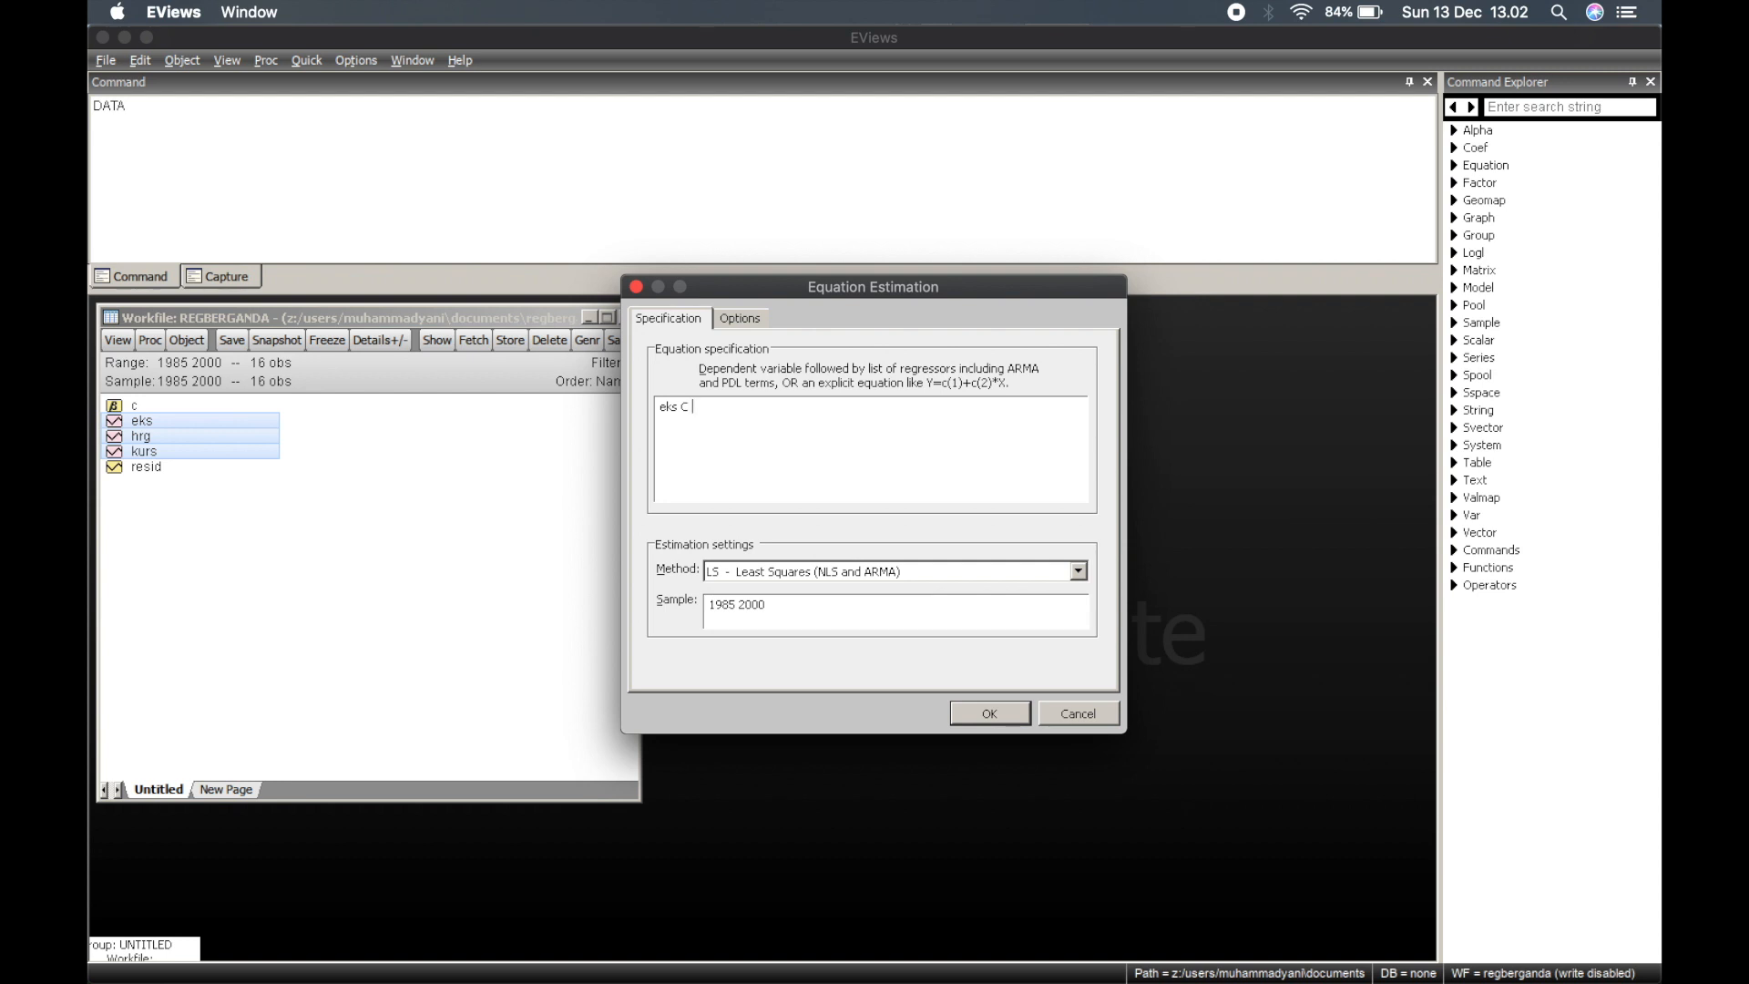
Add hrg and kurs as regressors and estimate the equation by Least Squares over the sample 1985 2000.
text(HRG)
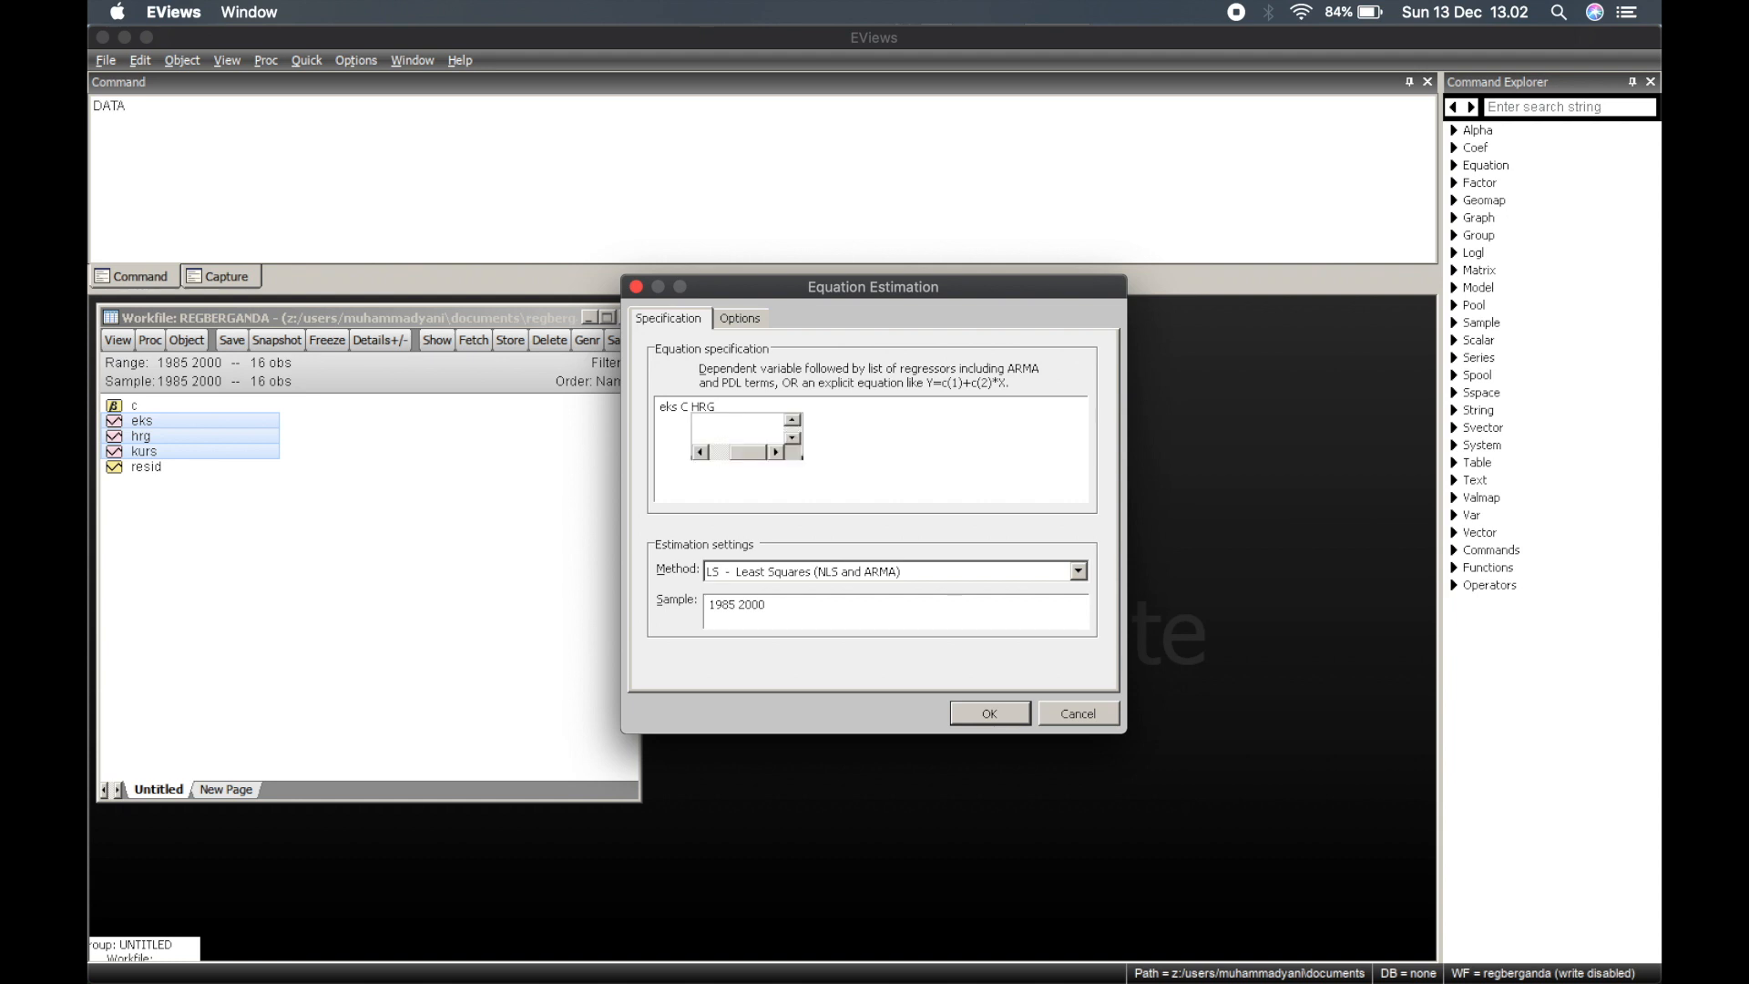
click(747, 452)
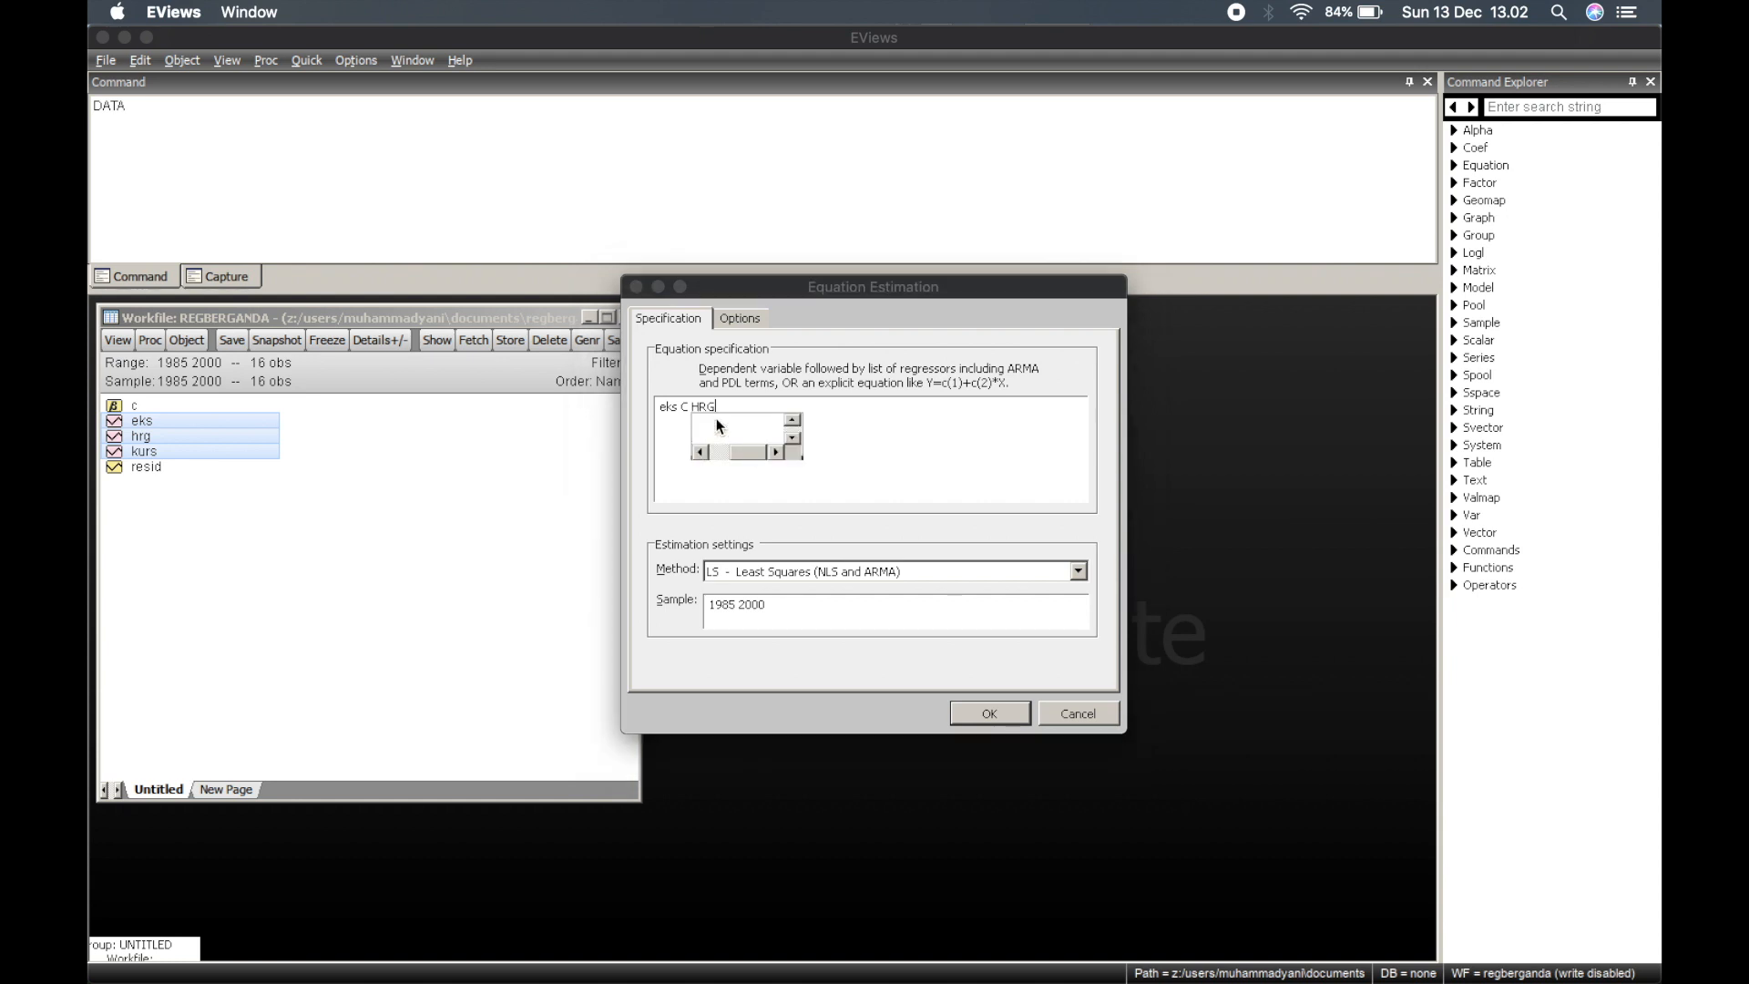
double_click(718, 421)
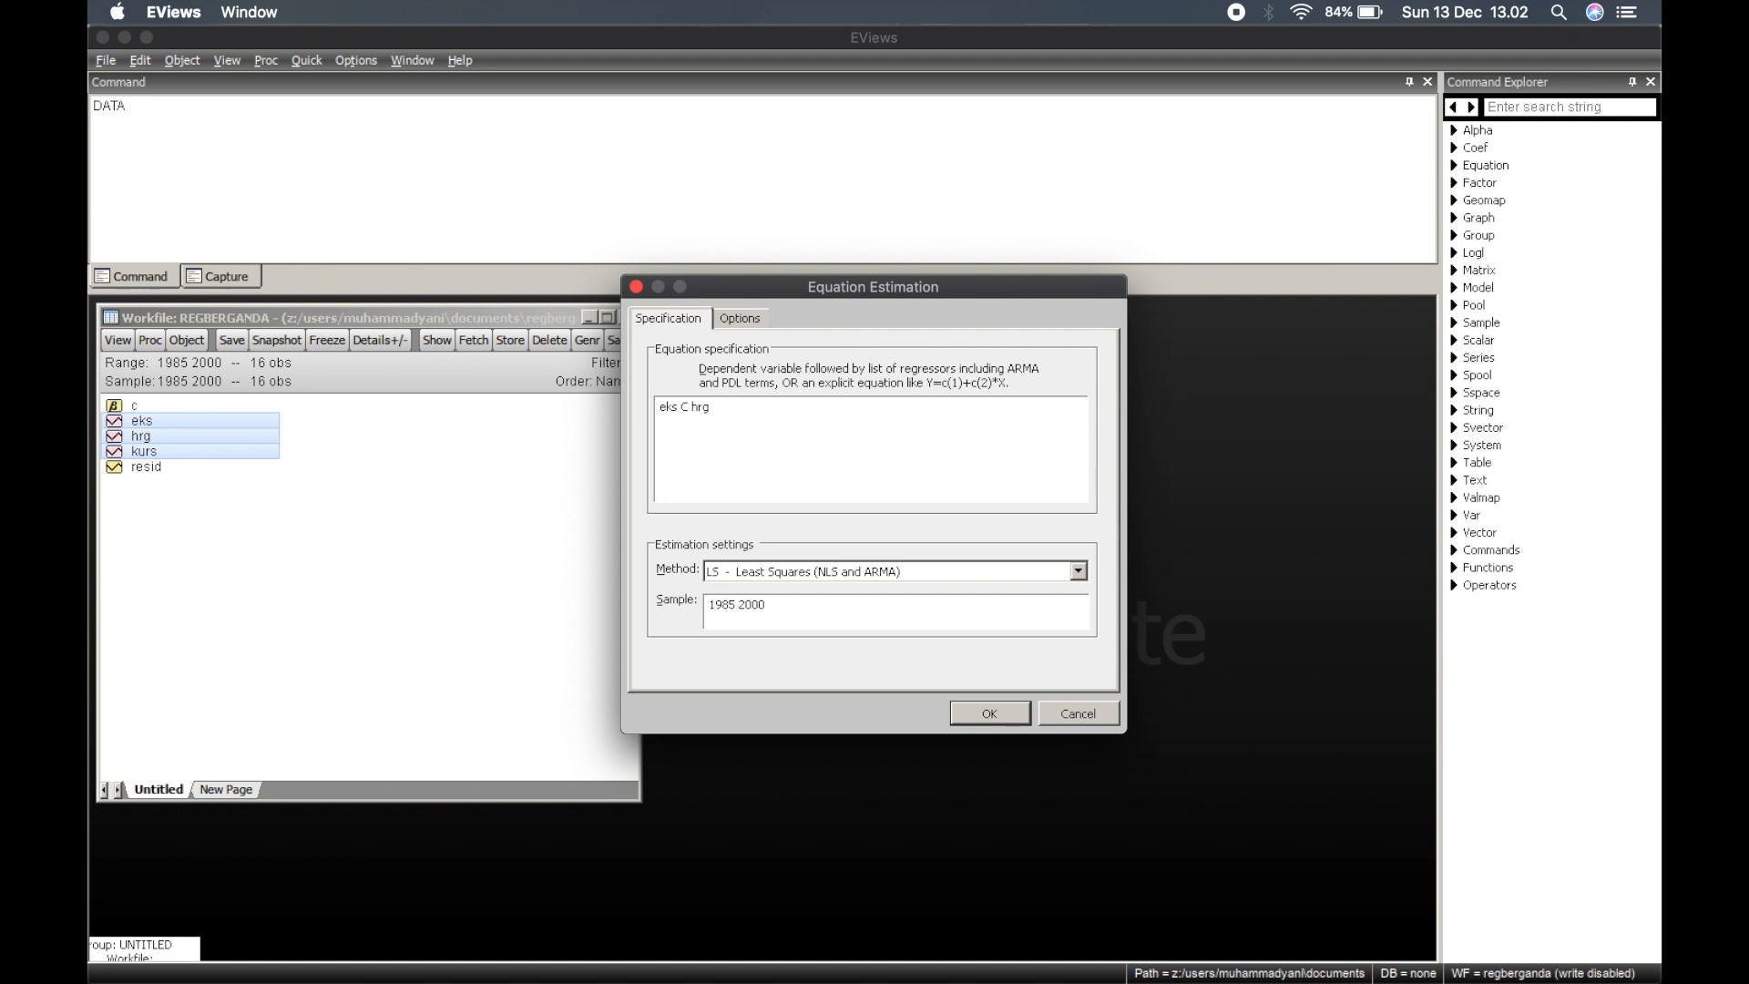
text(KURS)
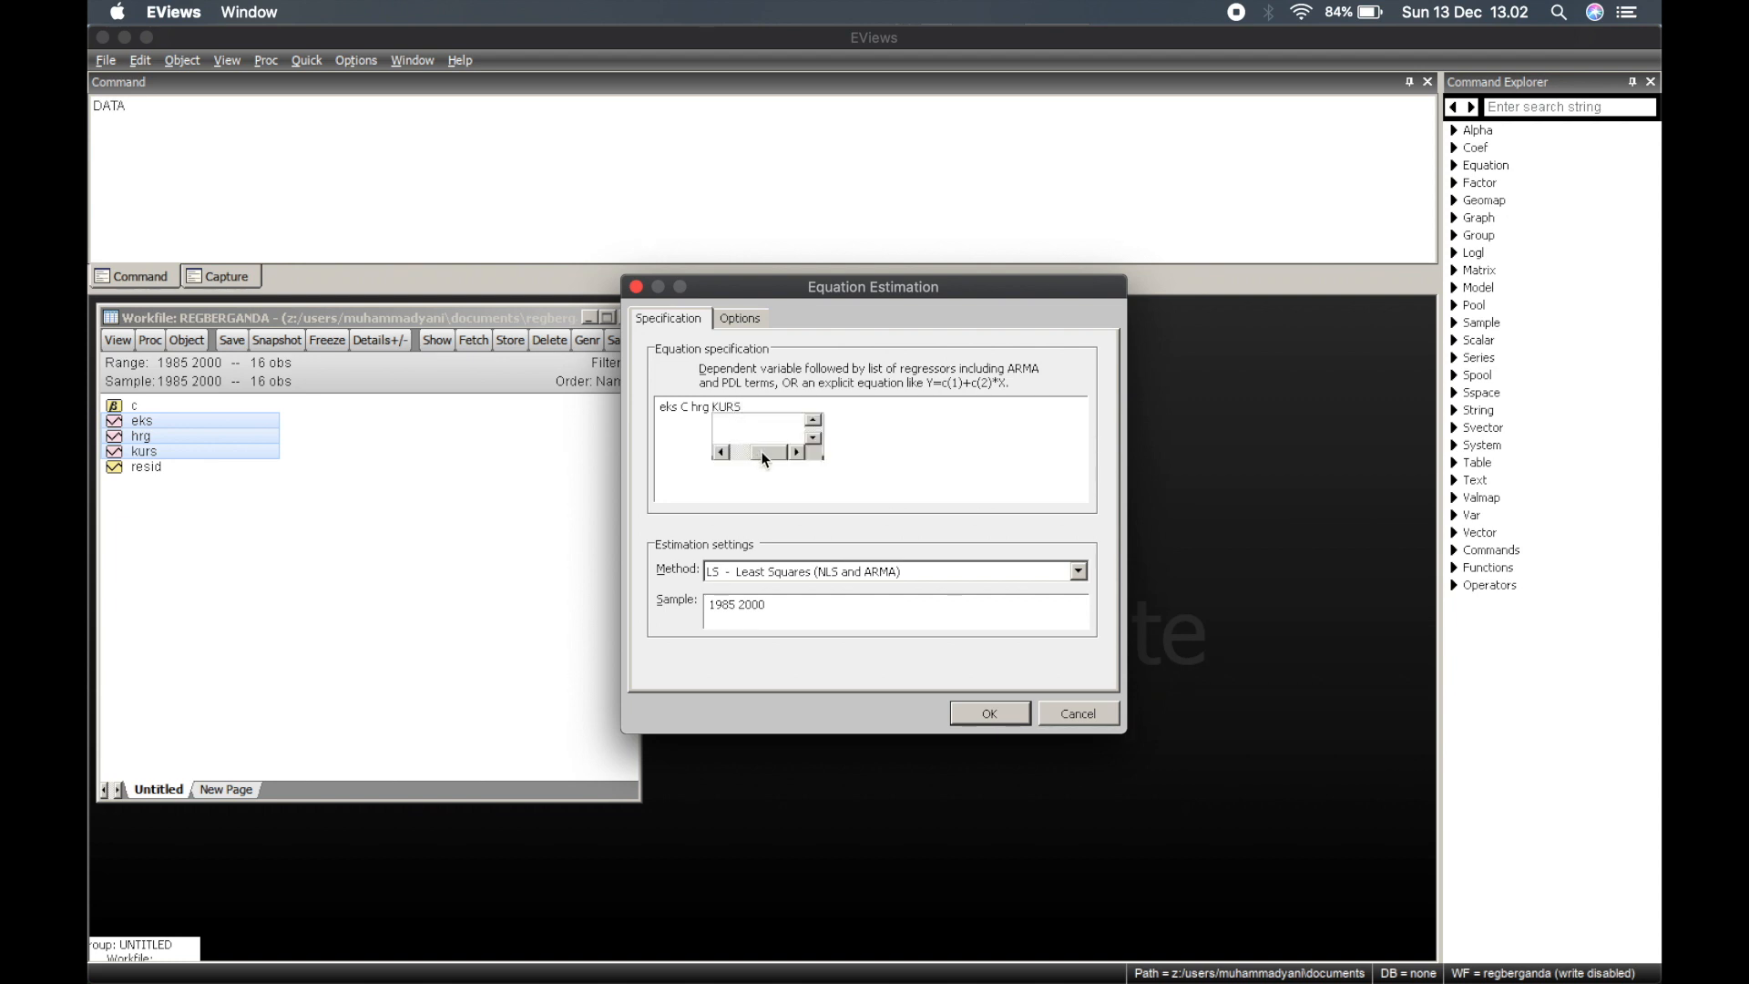
drag(762, 451, 718, 452)
double_click(744, 436)
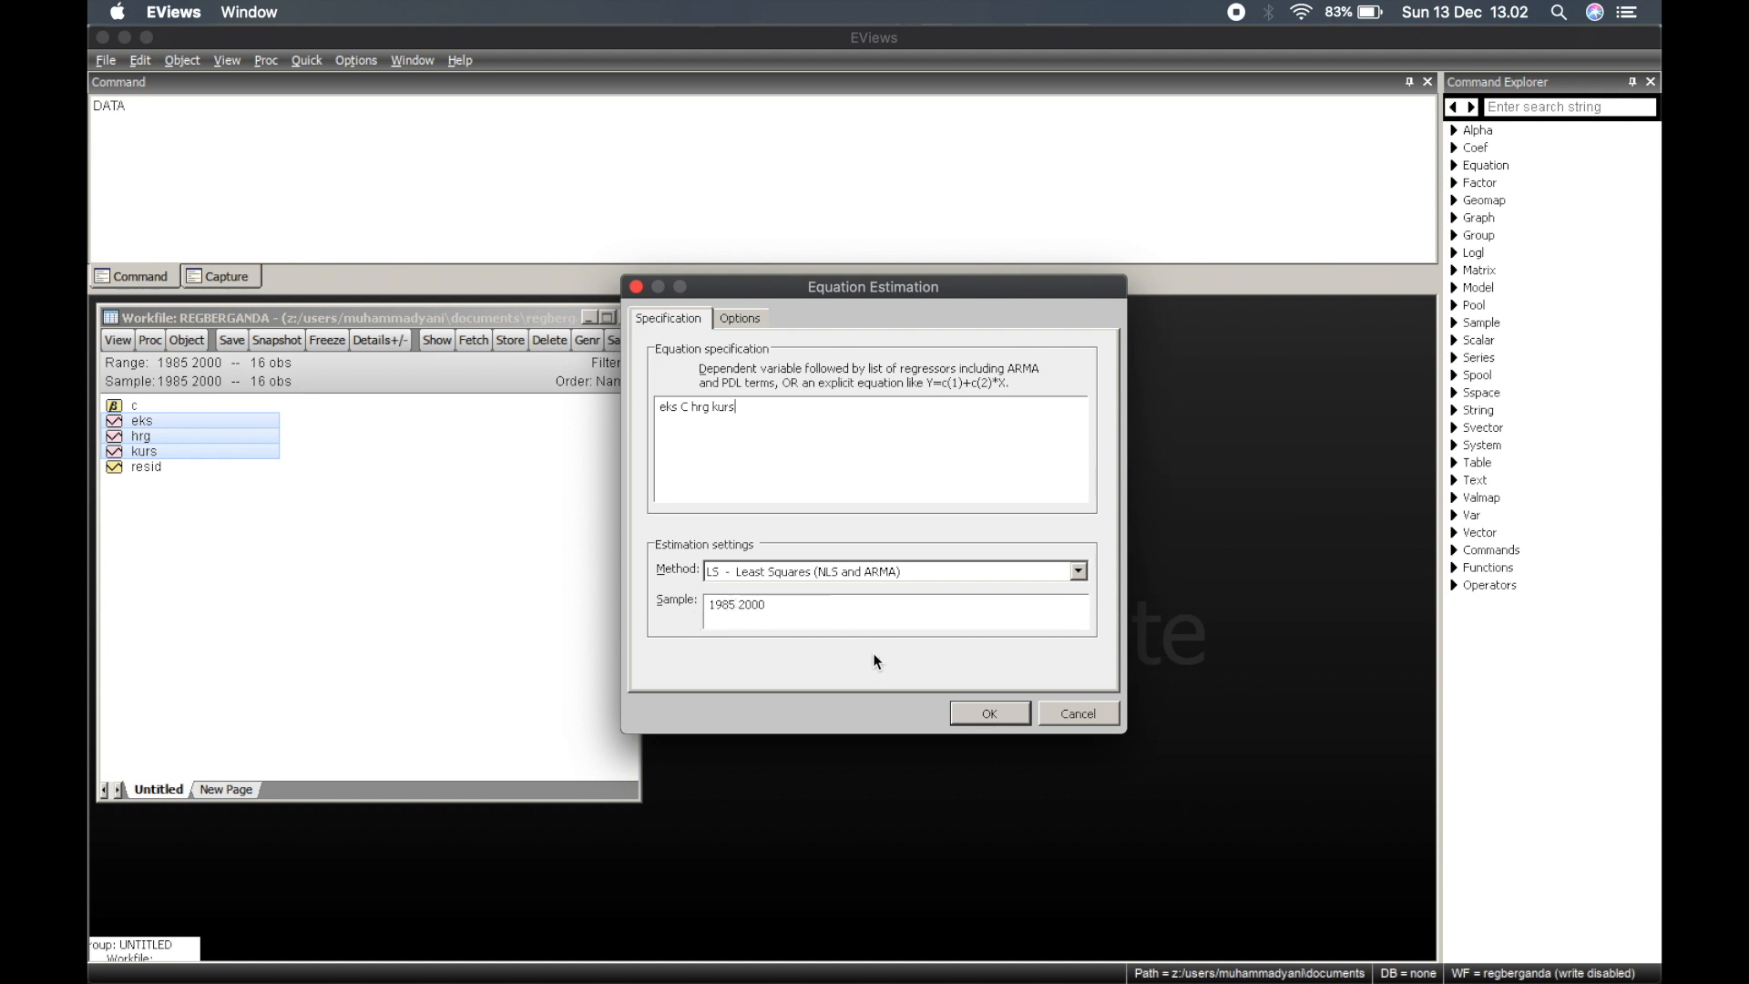
click(980, 716)
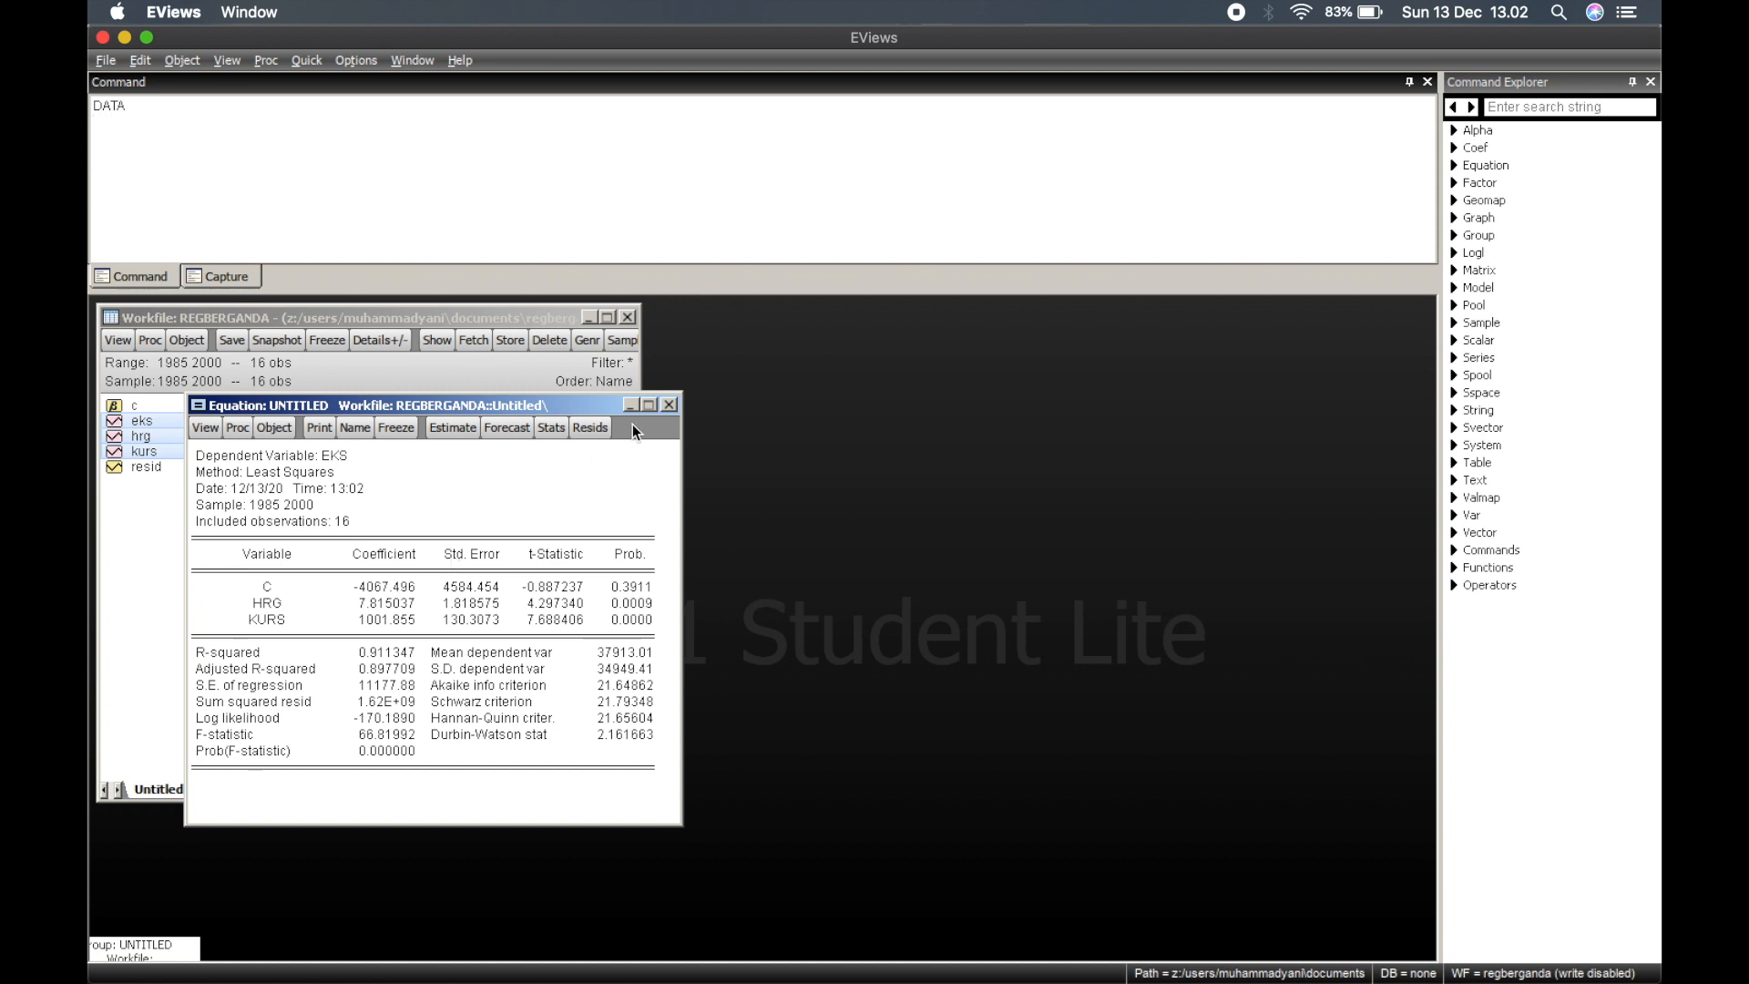
Maximize the equation output window and display the Variance Inflation Factors of the regression coefficients.
click(650, 404)
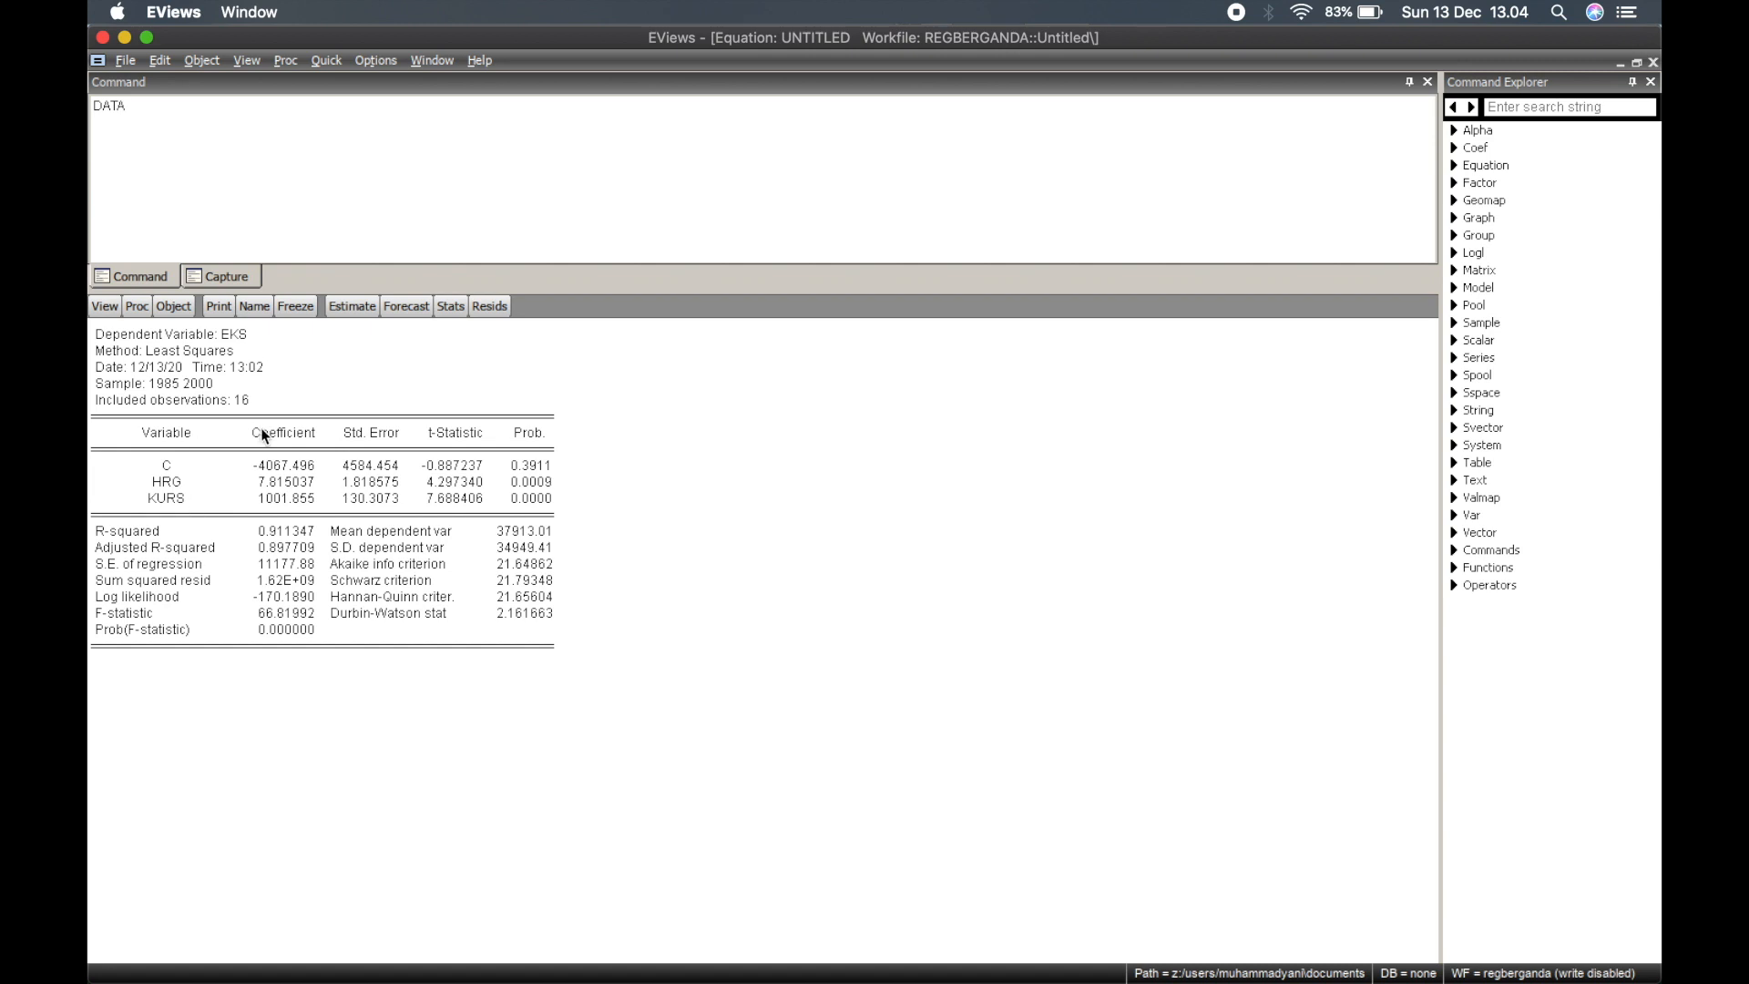
click(106, 307)
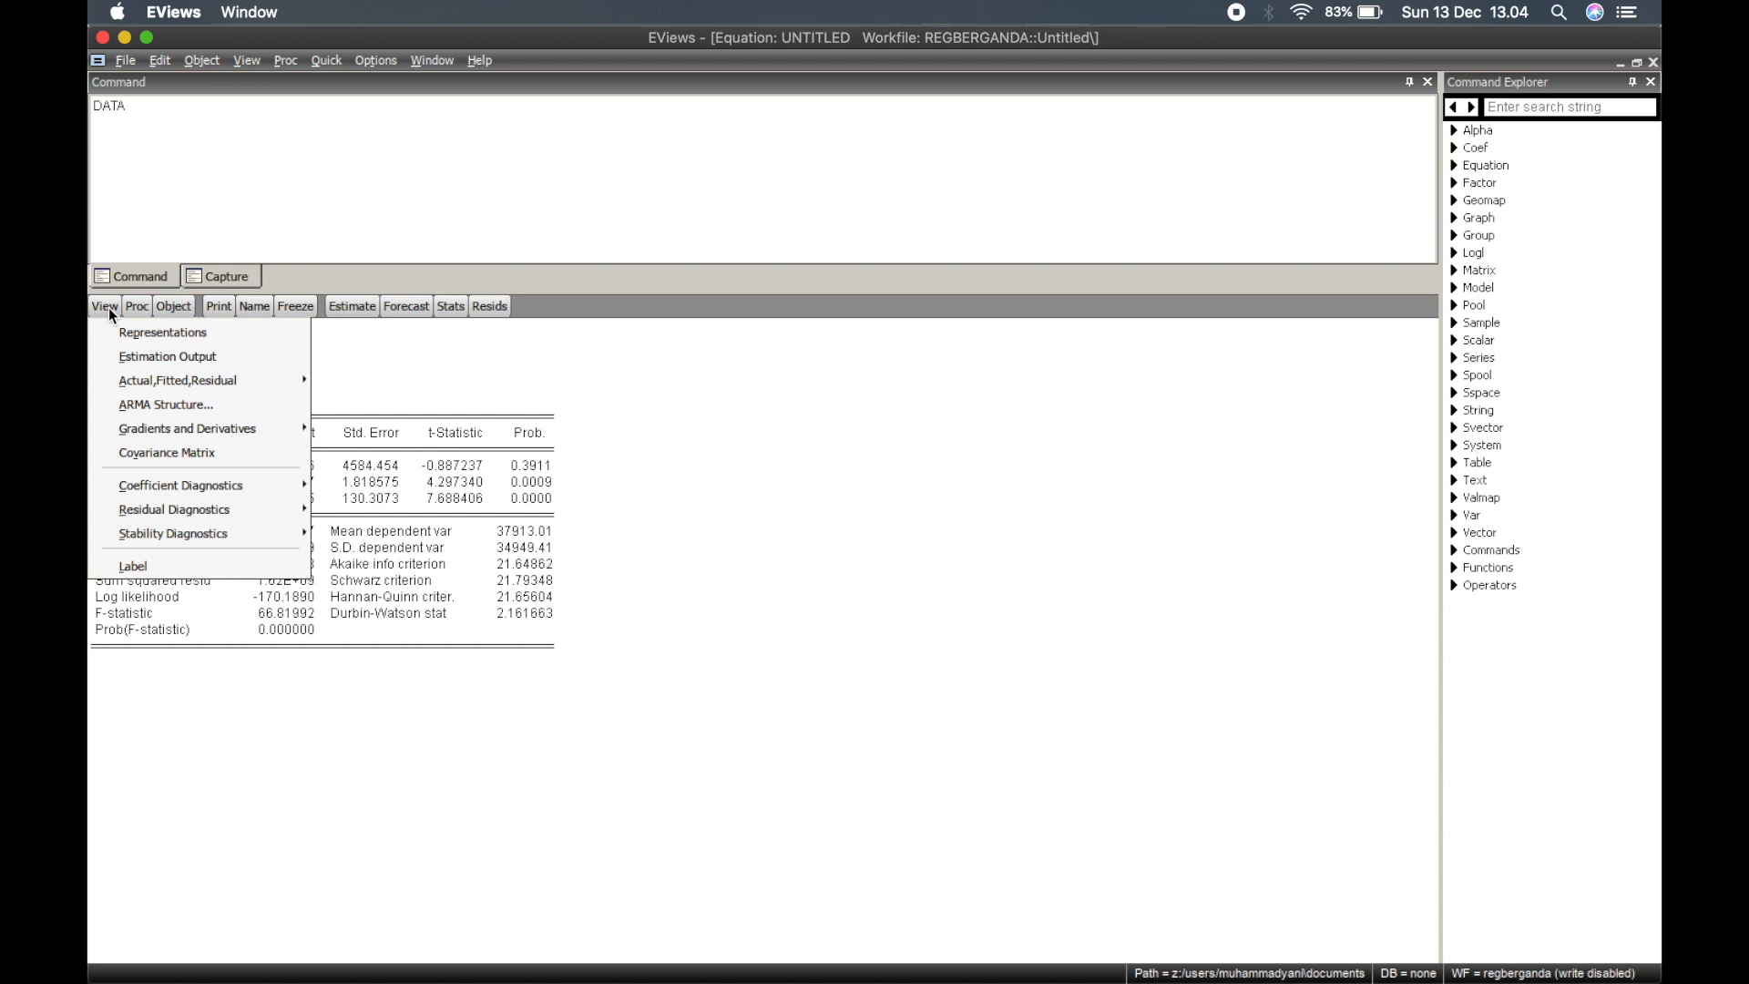
mouse_move(237, 487)
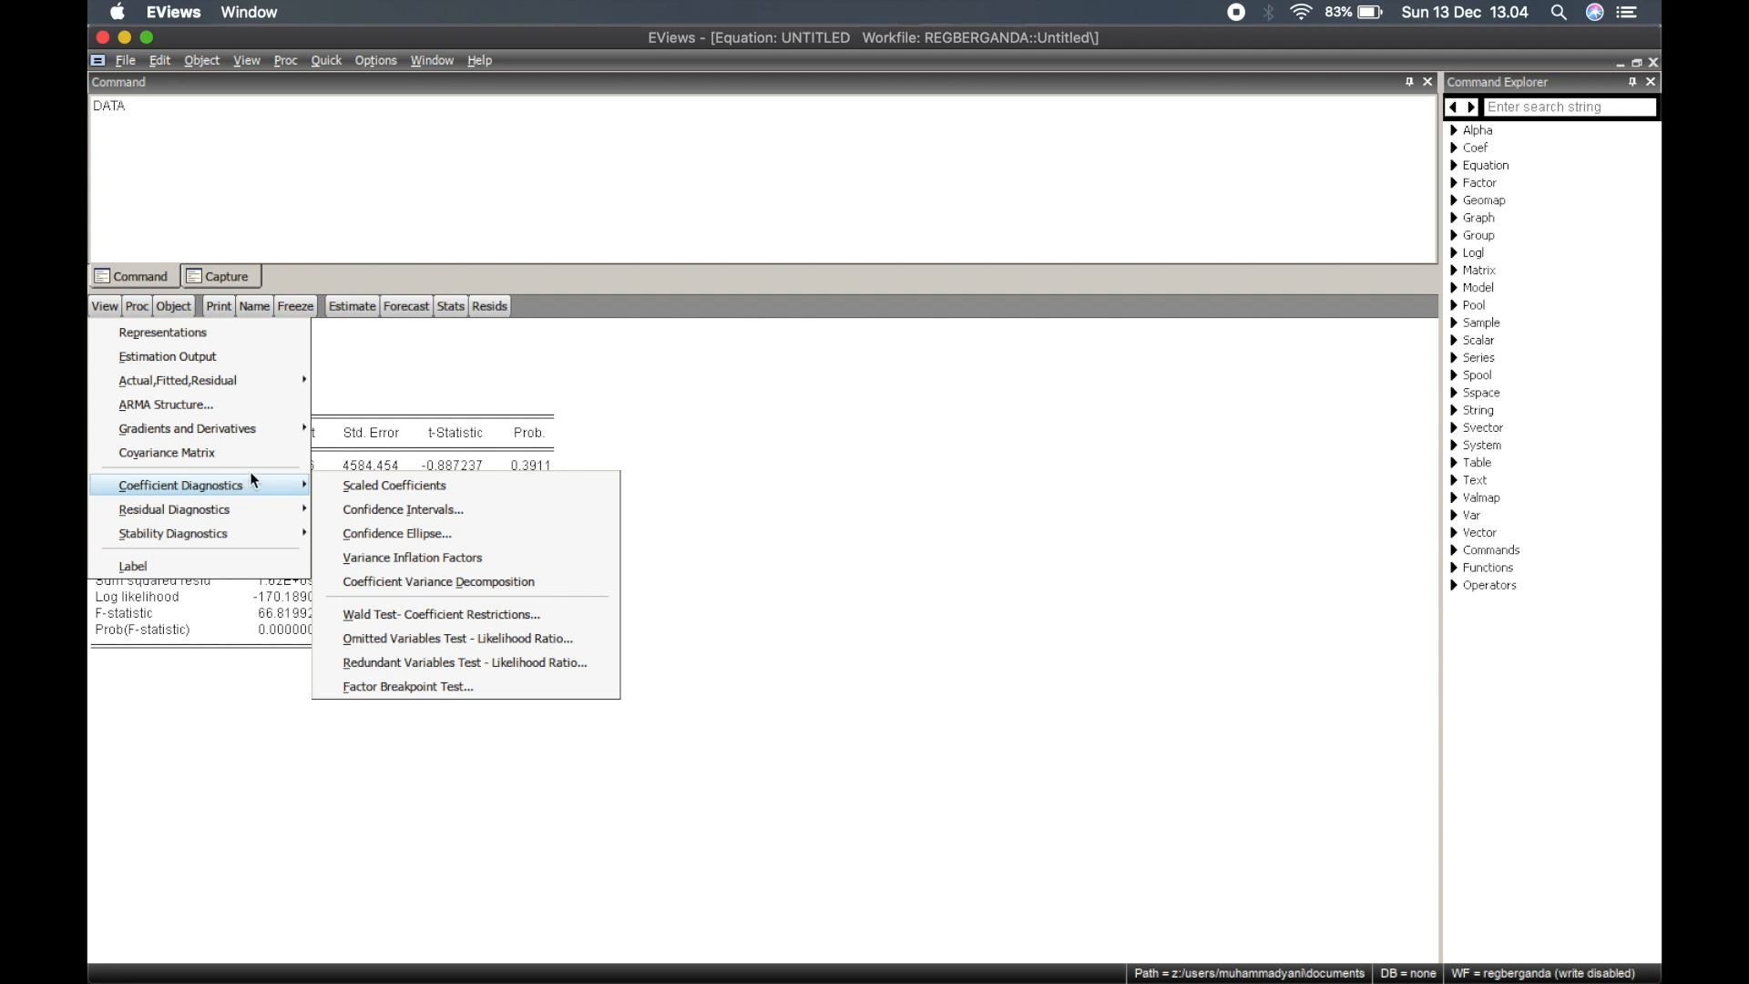
click(412, 558)
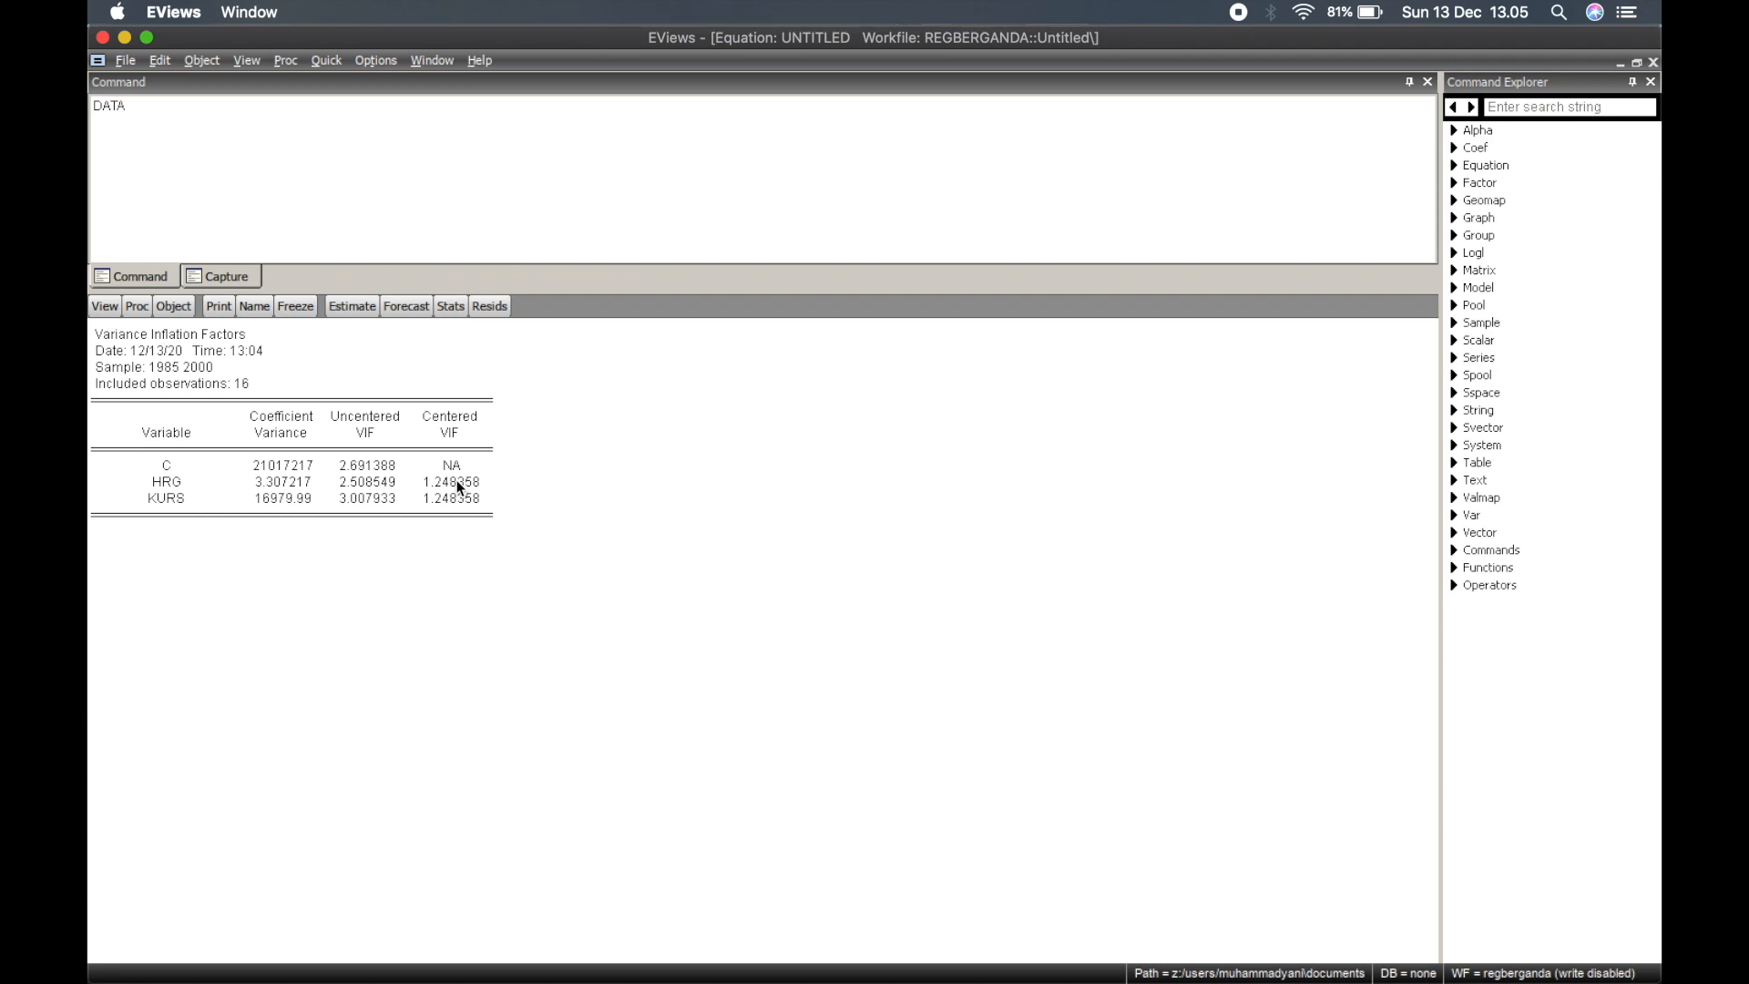
Run the Serial Correlation LM Test on the equation's residuals with 2 lags included.
click(106, 307)
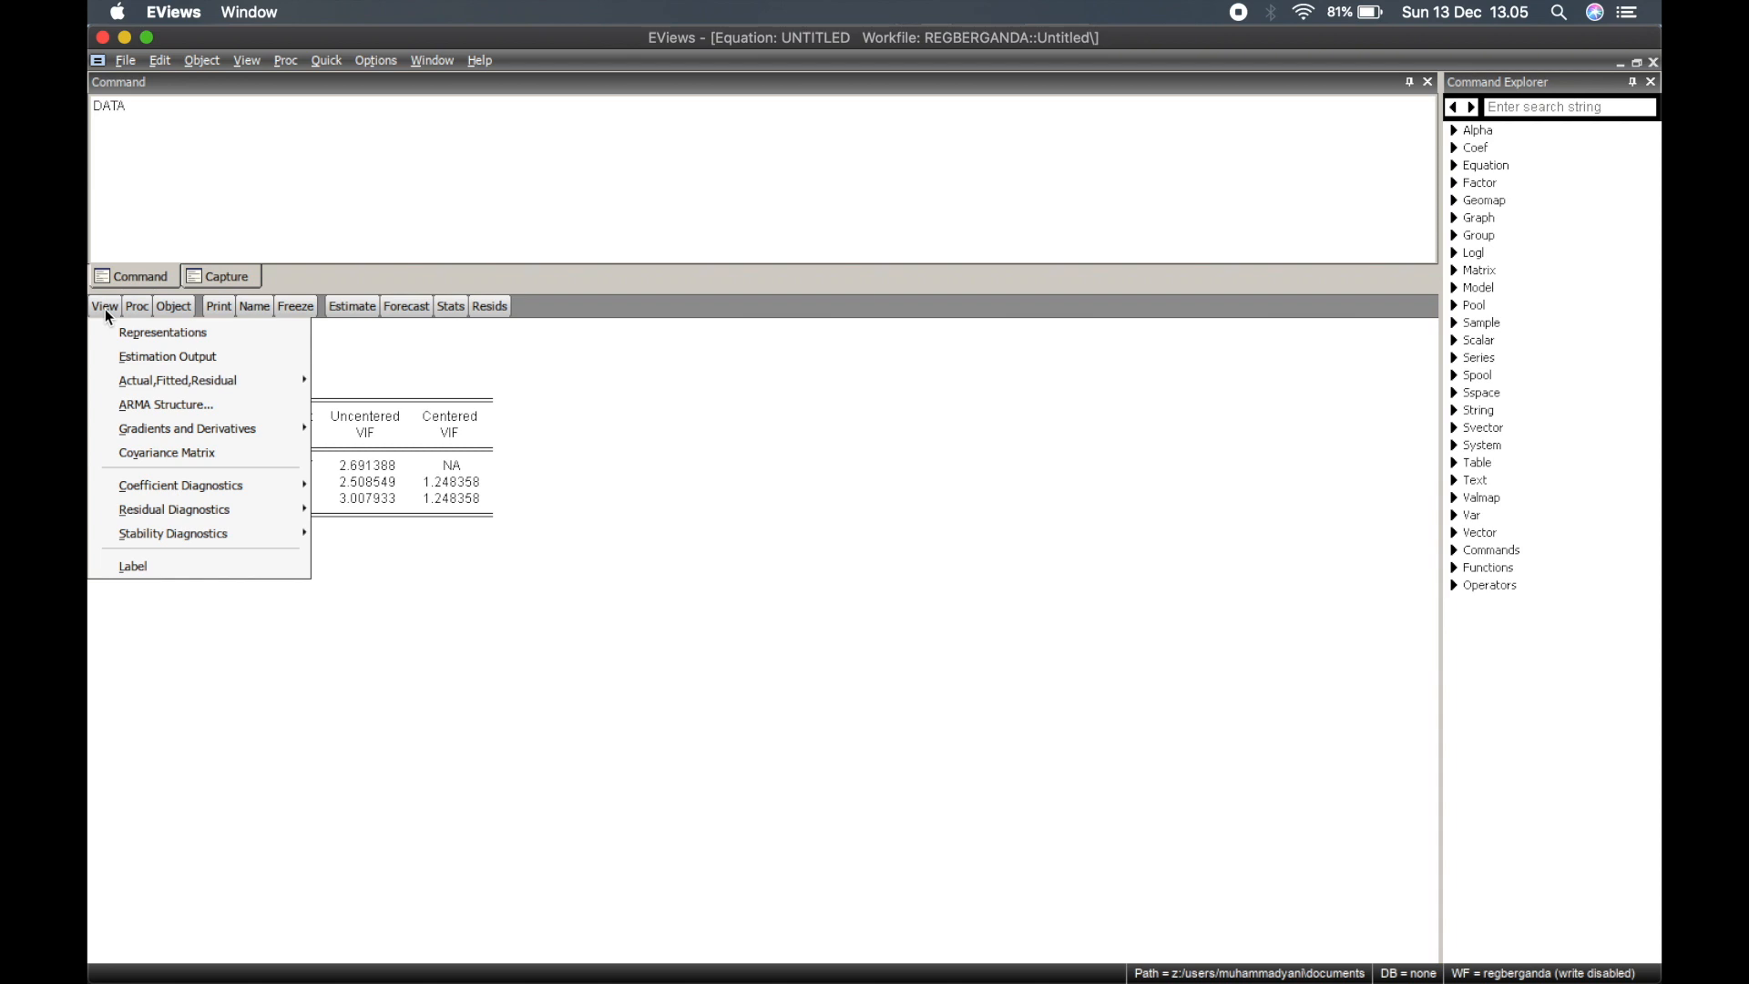
mouse_move(240, 501)
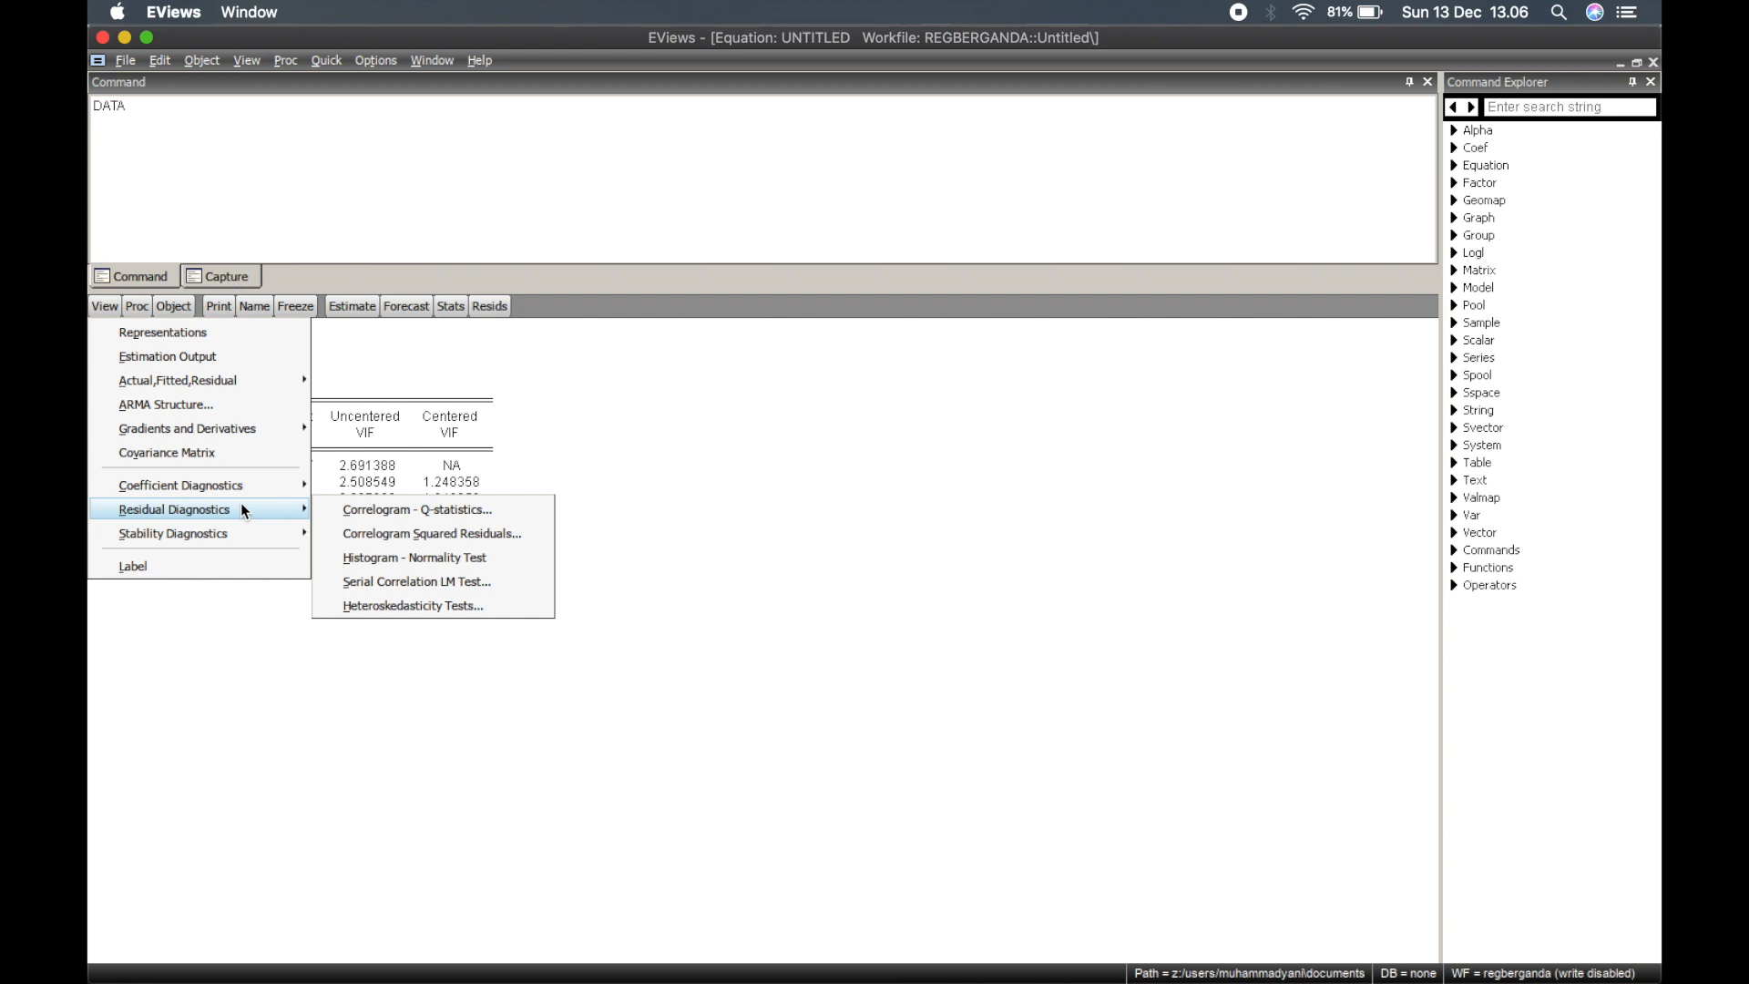
click(383, 586)
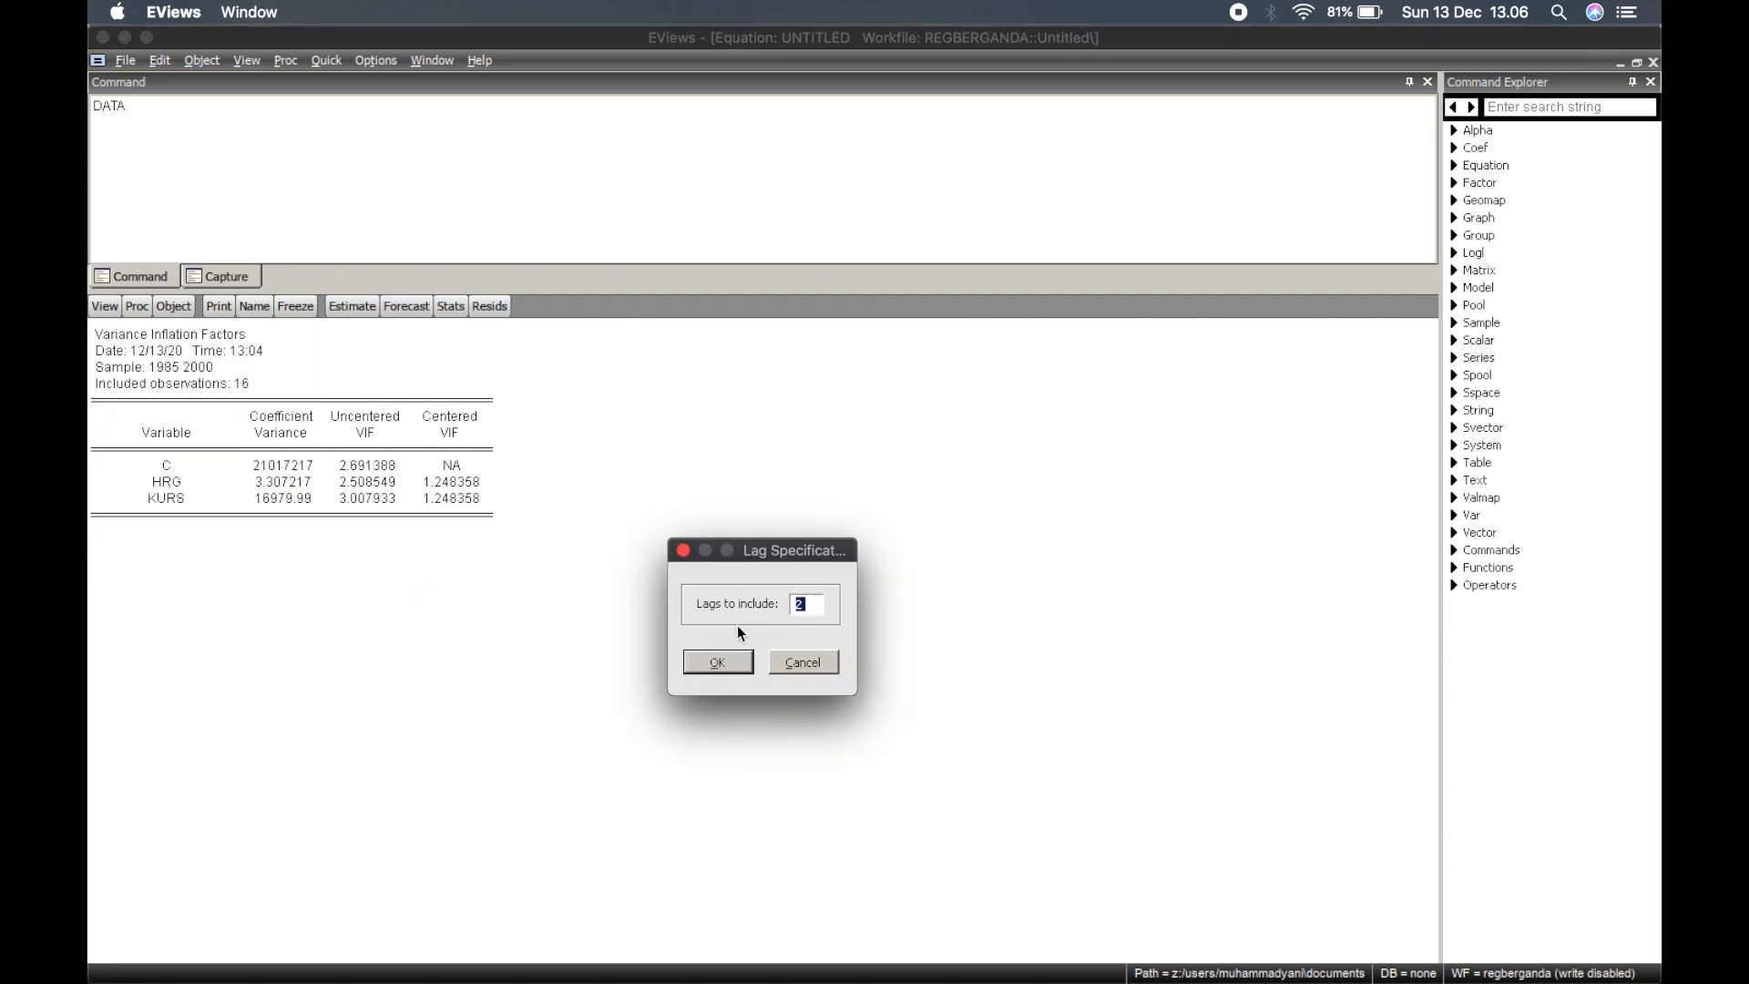
click(735, 666)
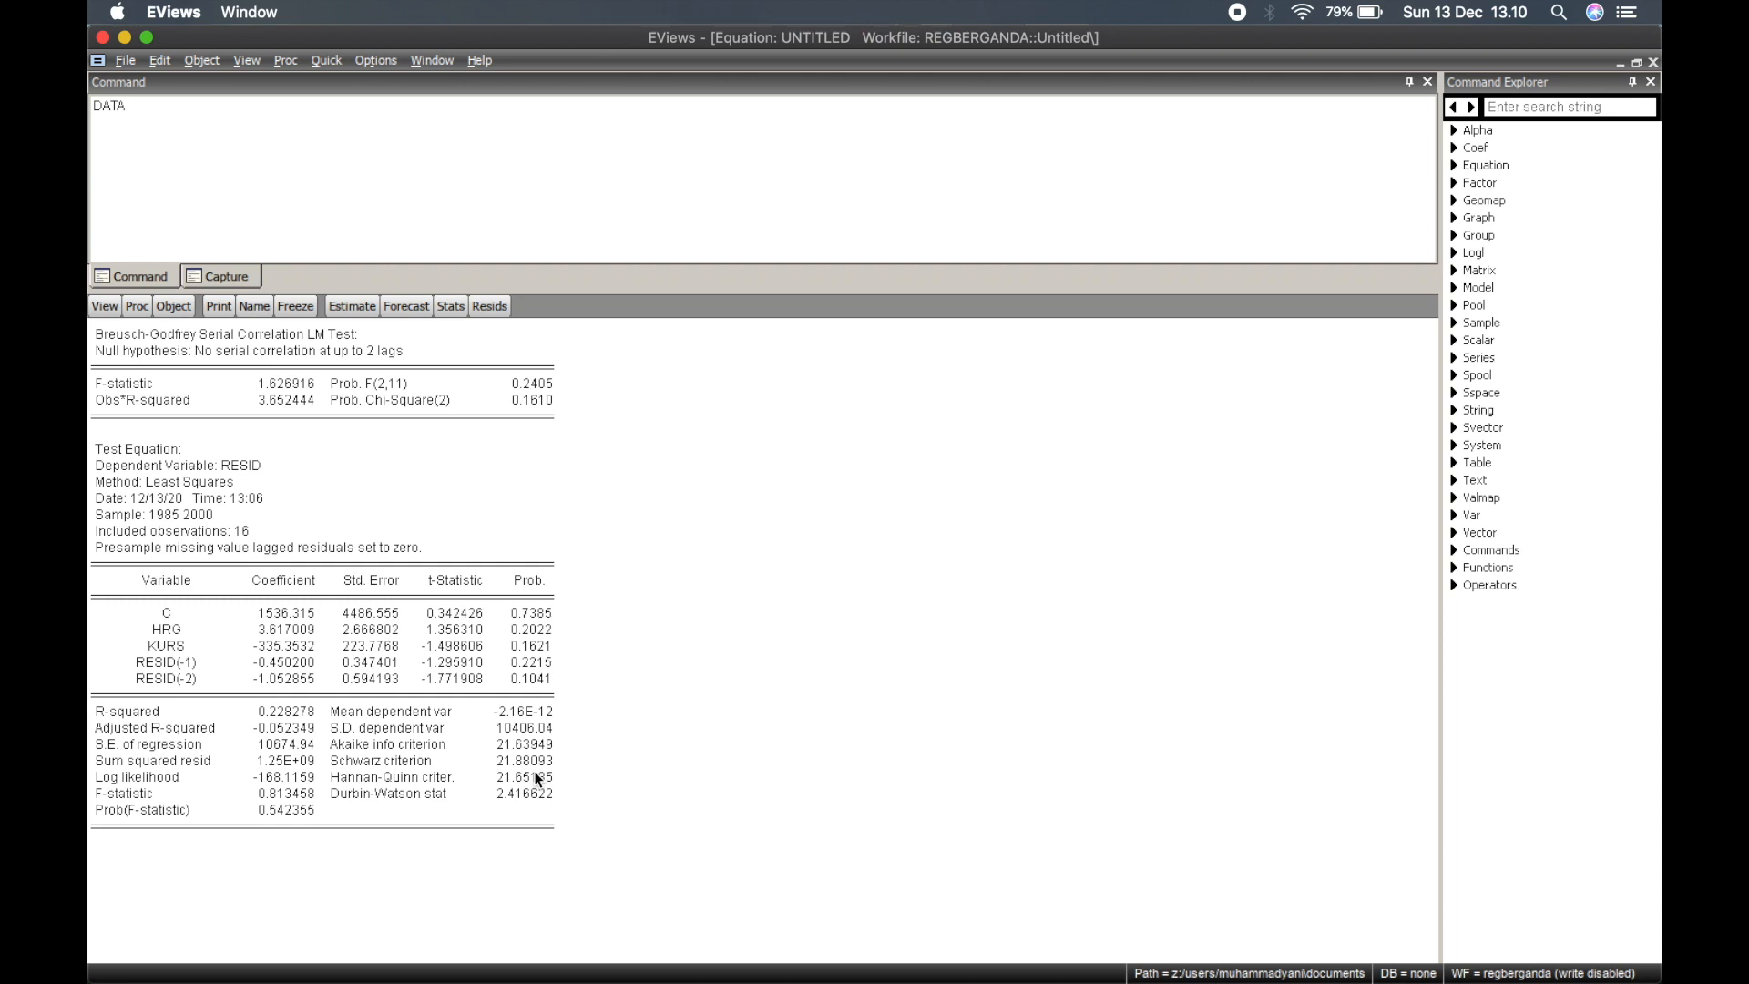
Run the Histogram - Normality Test on the regression residuals.
click(107, 305)
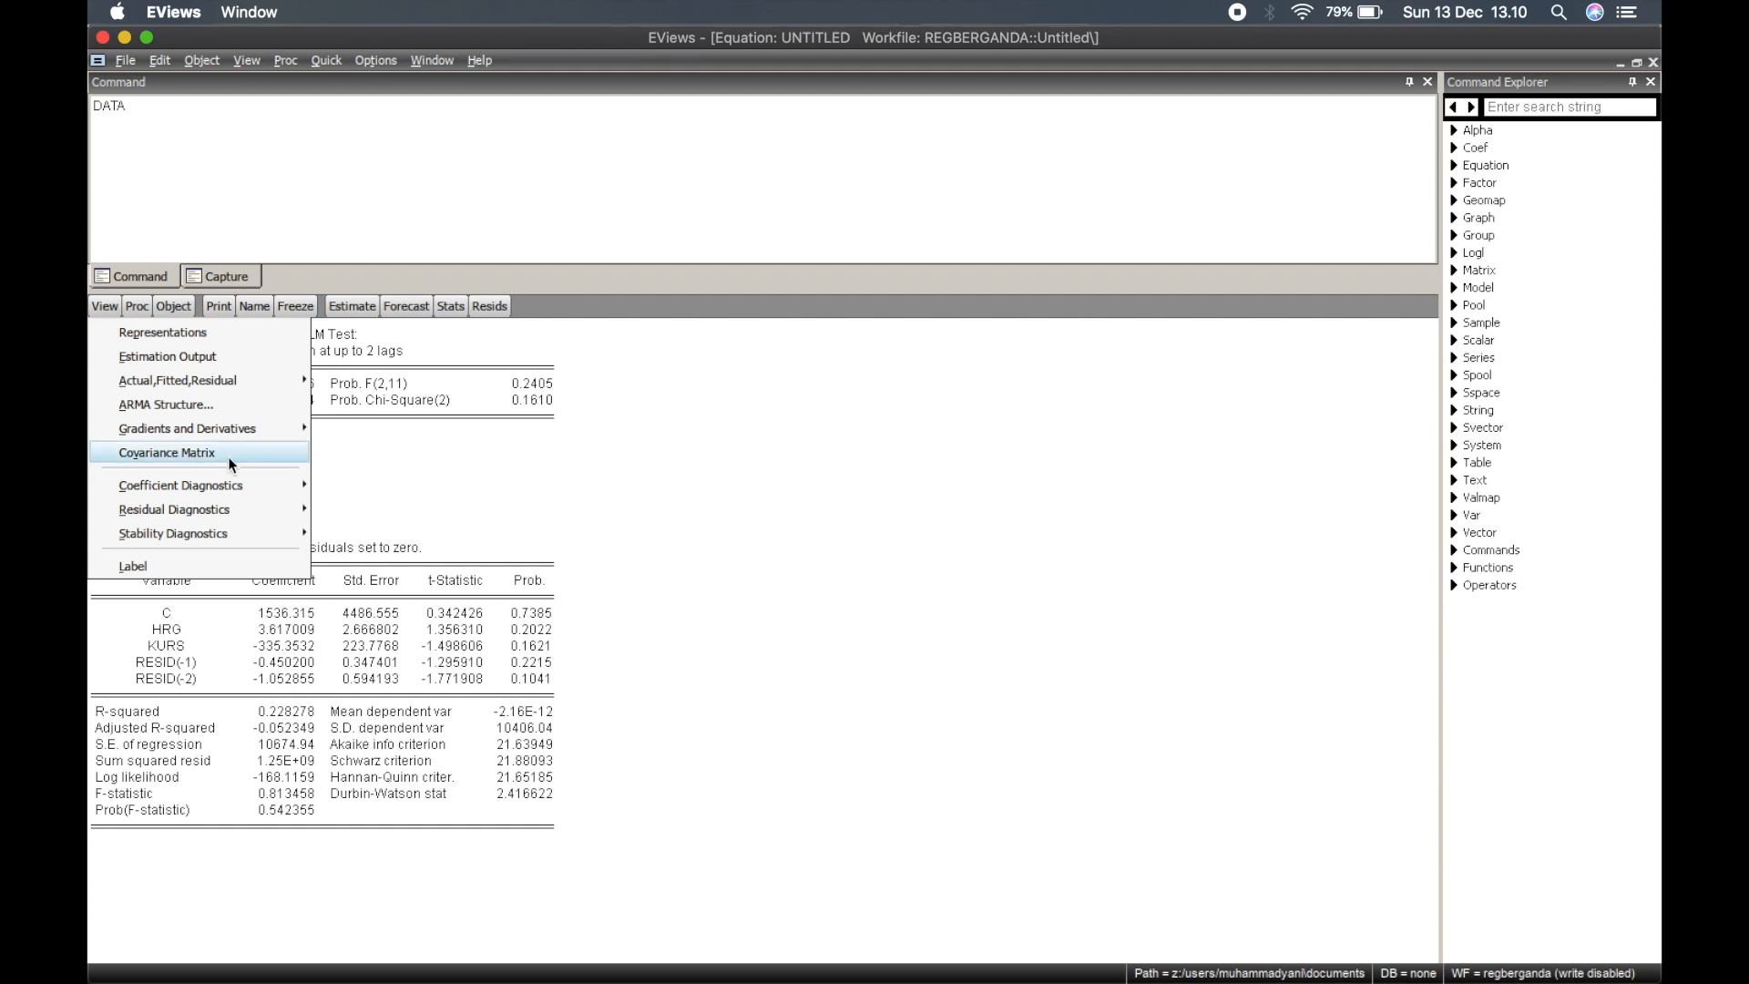
mouse_move(258, 501)
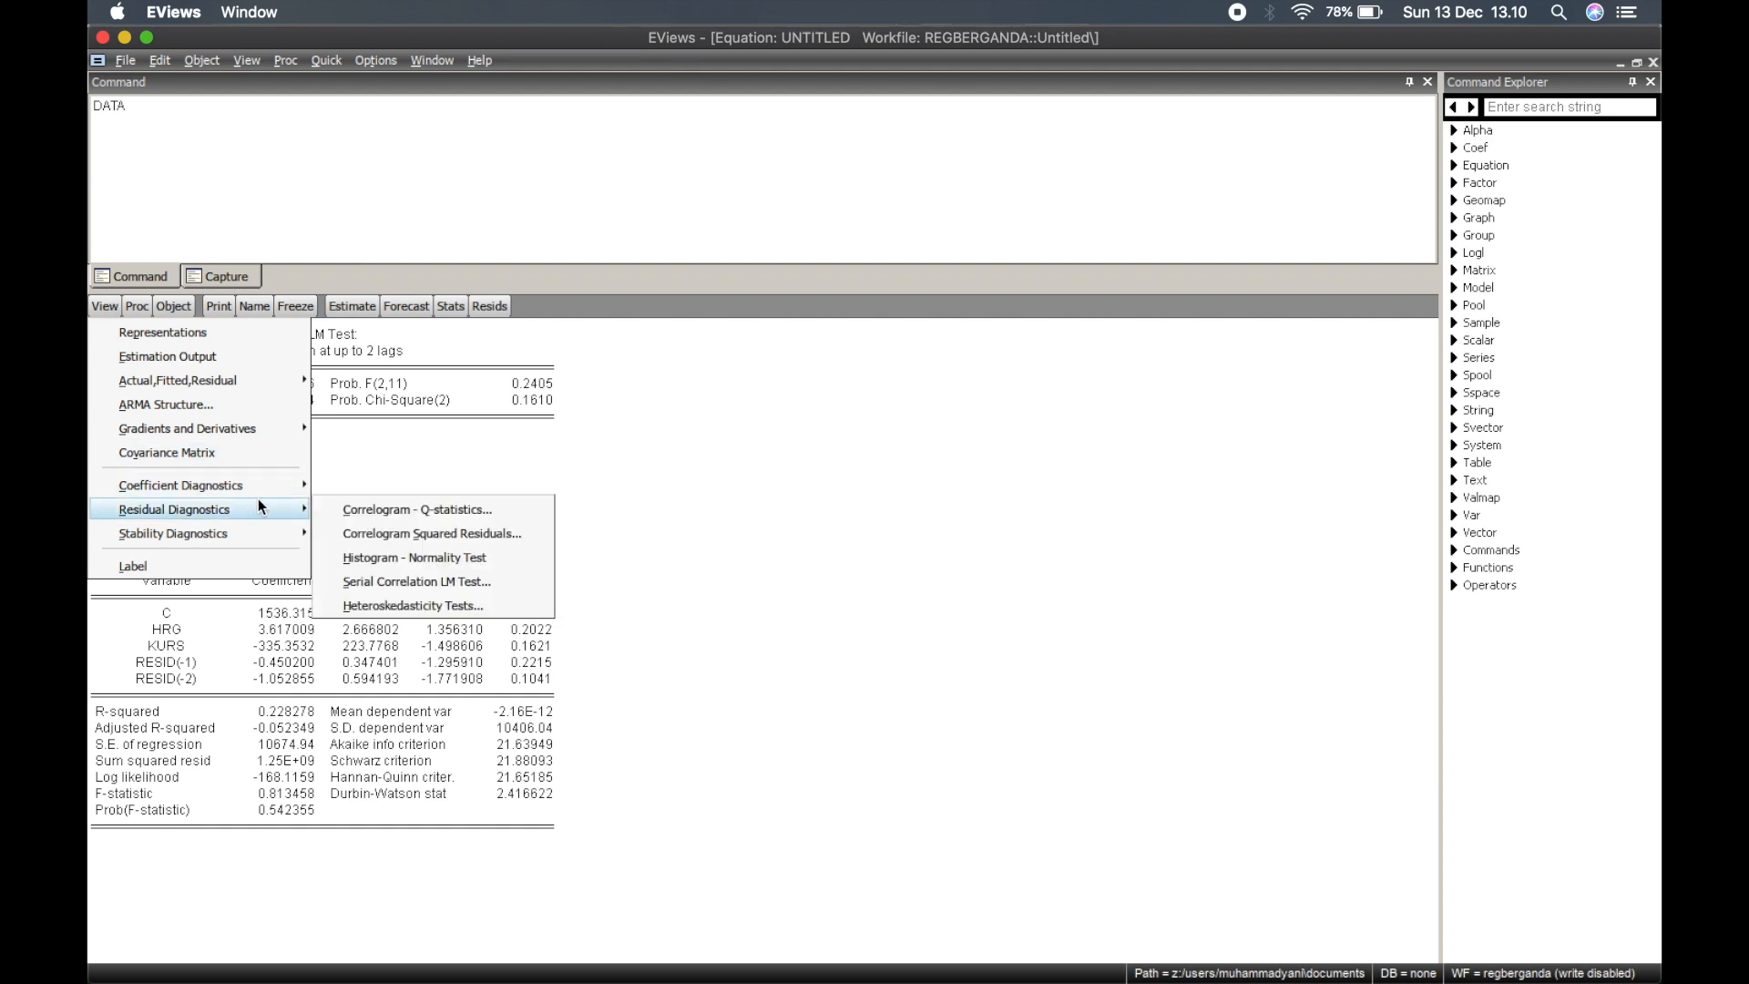
click(412, 554)
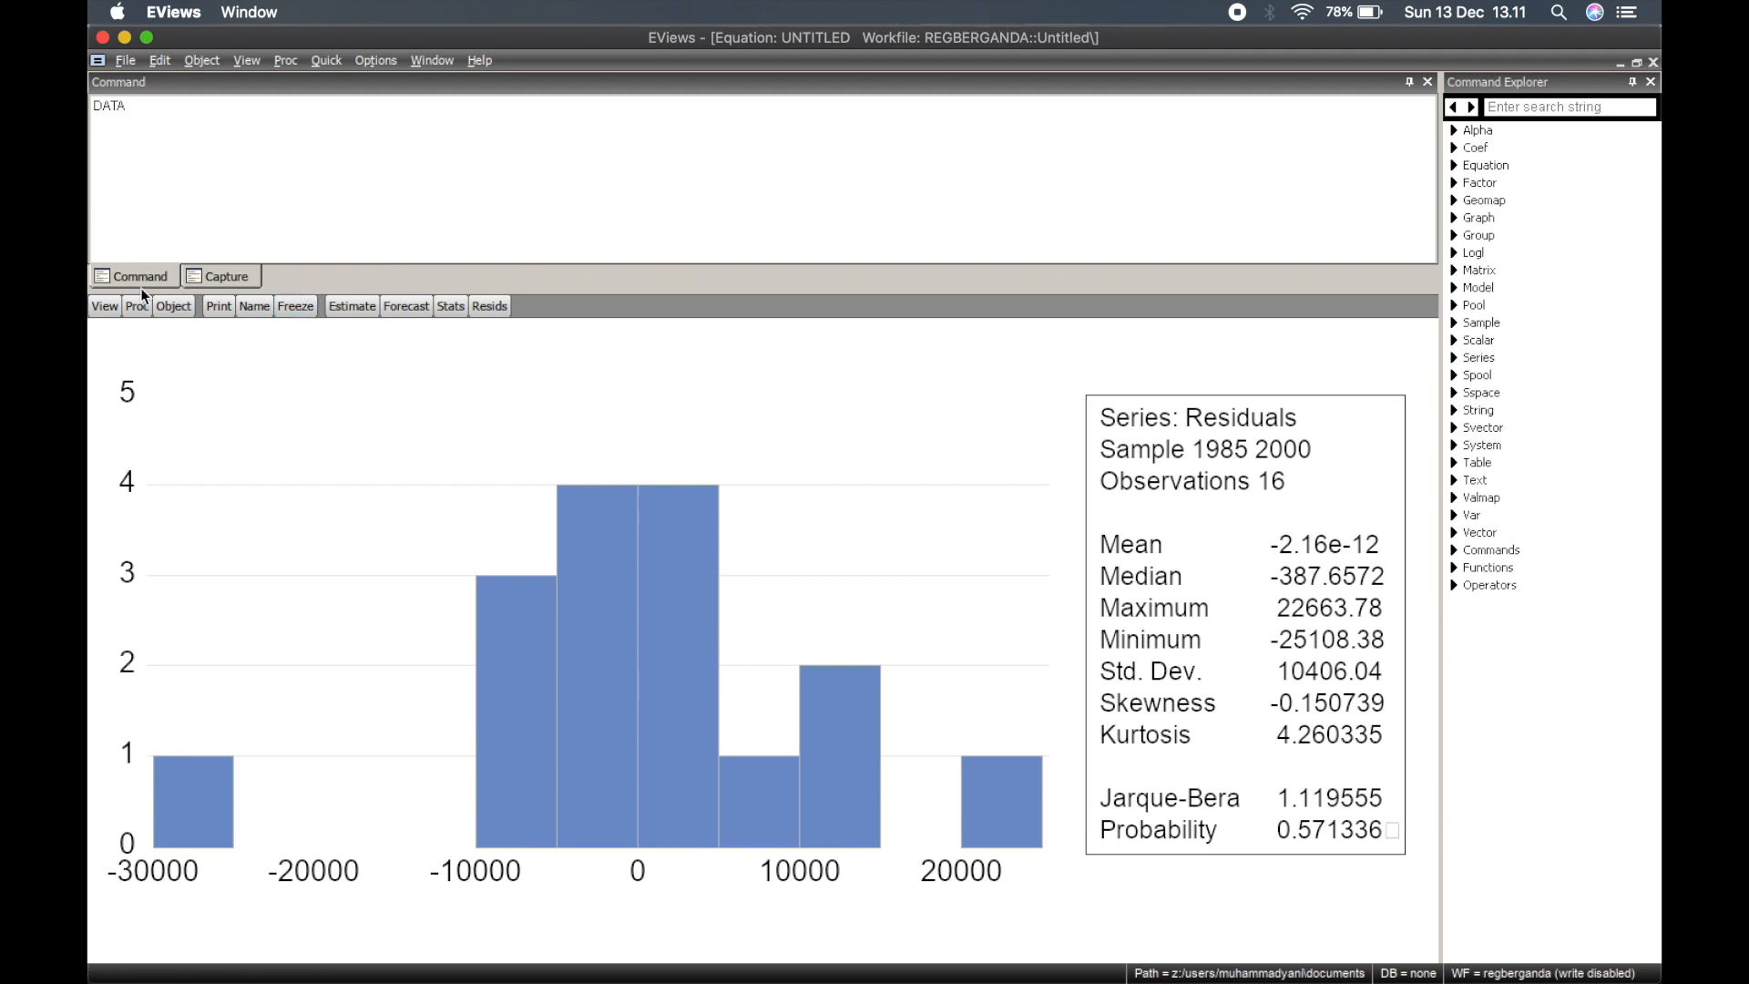
Run the Ramsey RESET Test on the equation with 1 fitted term.
click(118, 309)
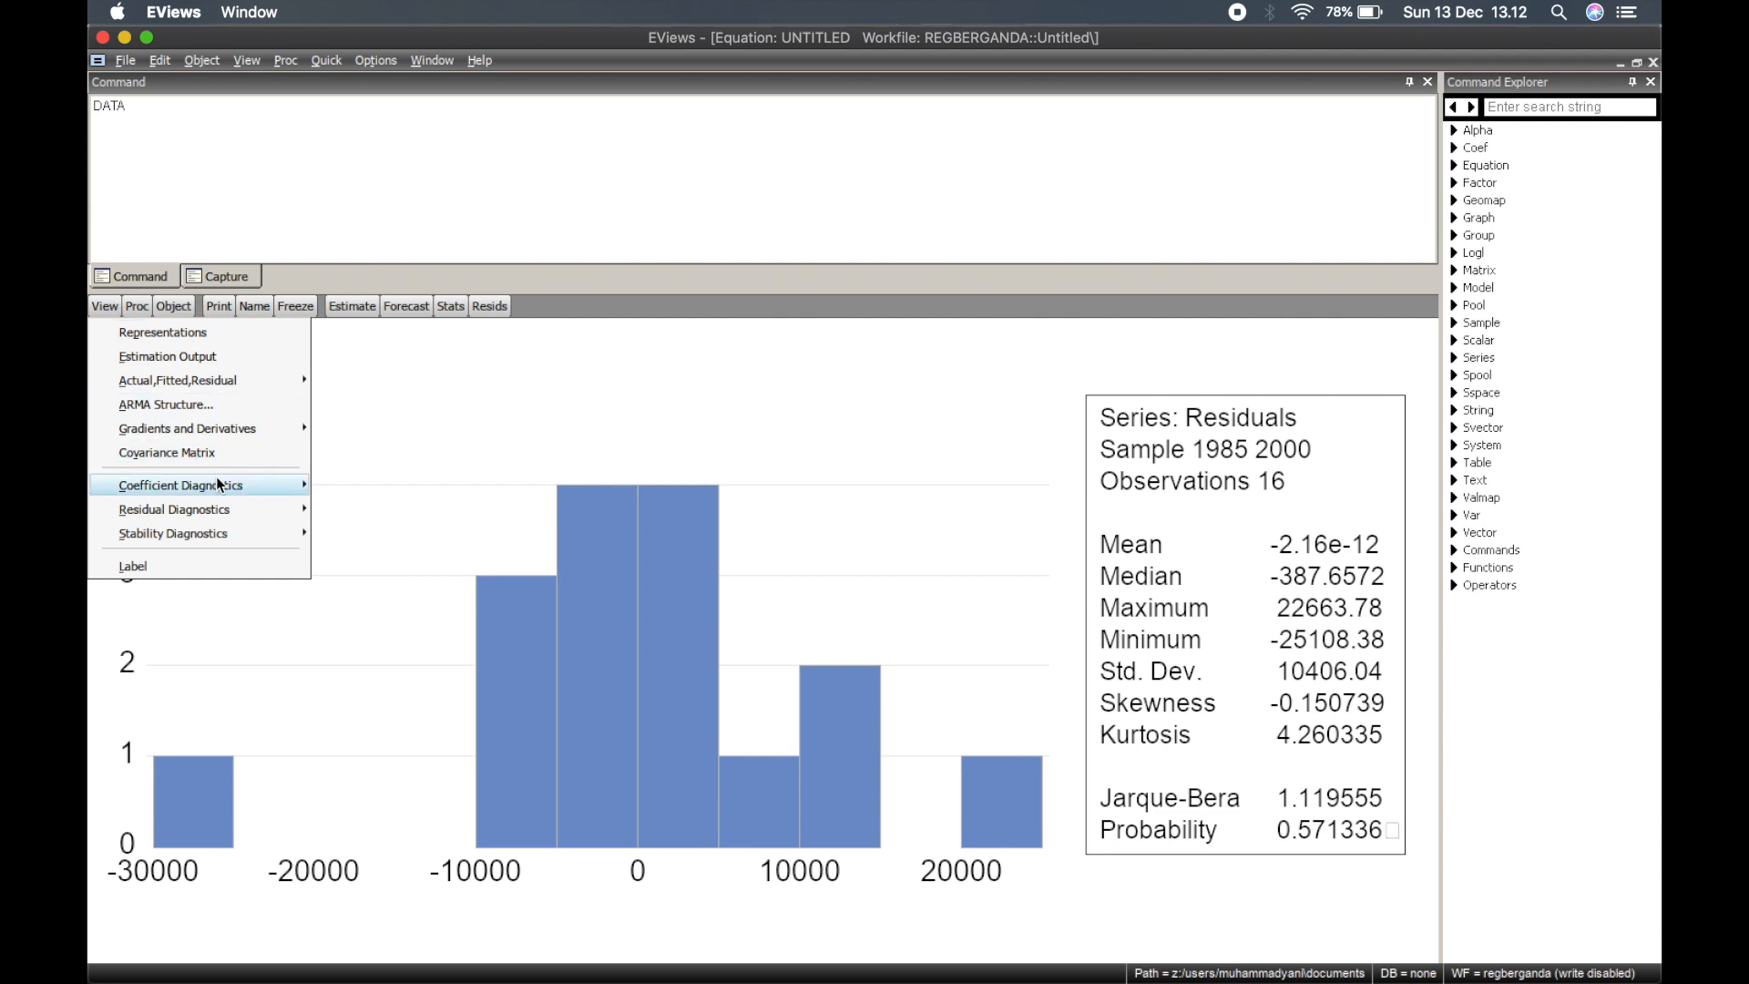
mouse_move(263, 534)
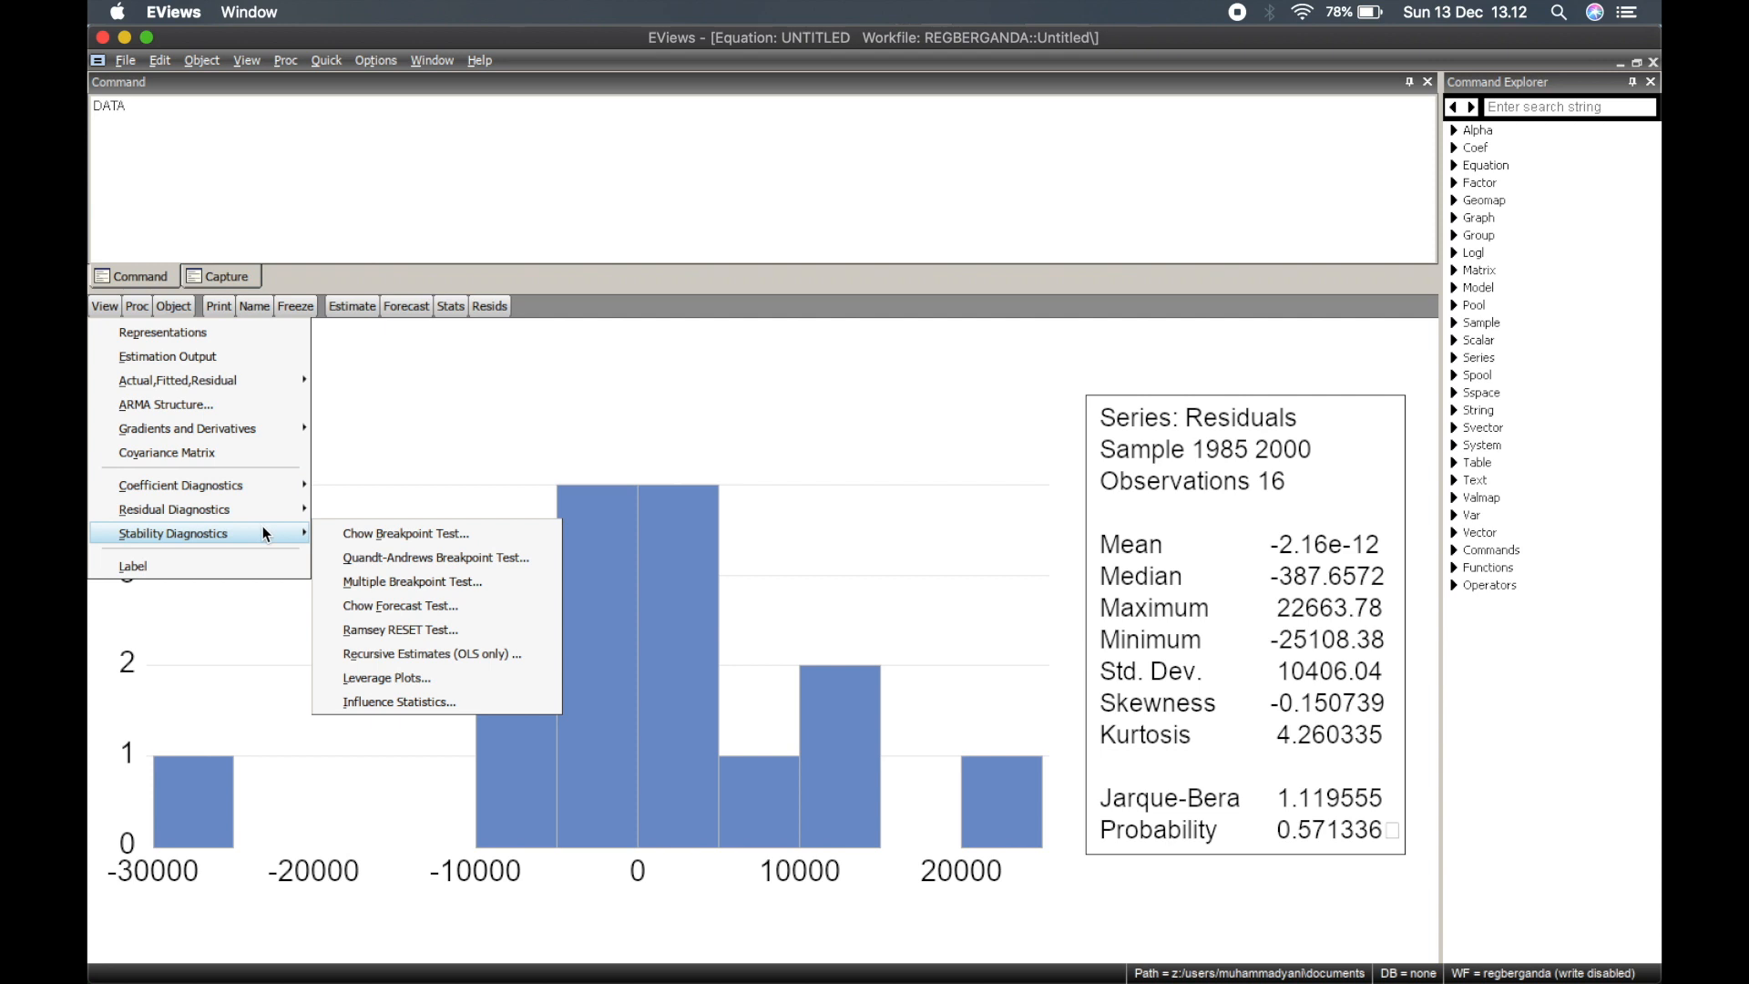
click(380, 633)
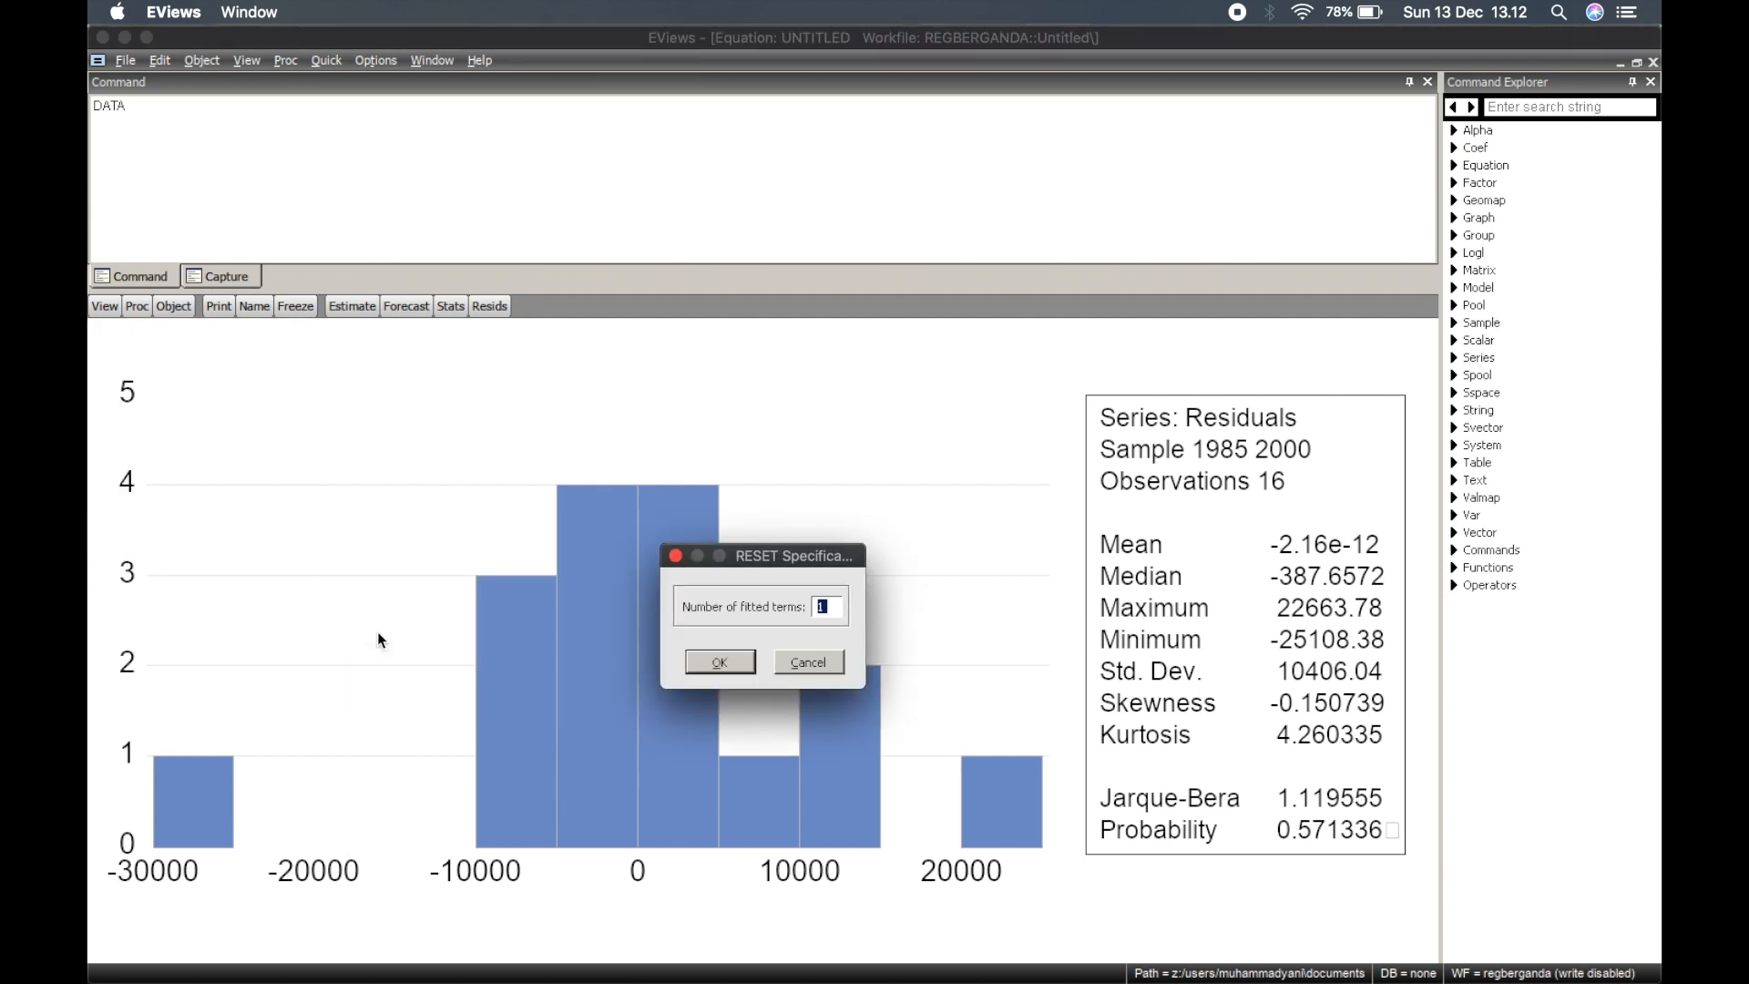
click(720, 663)
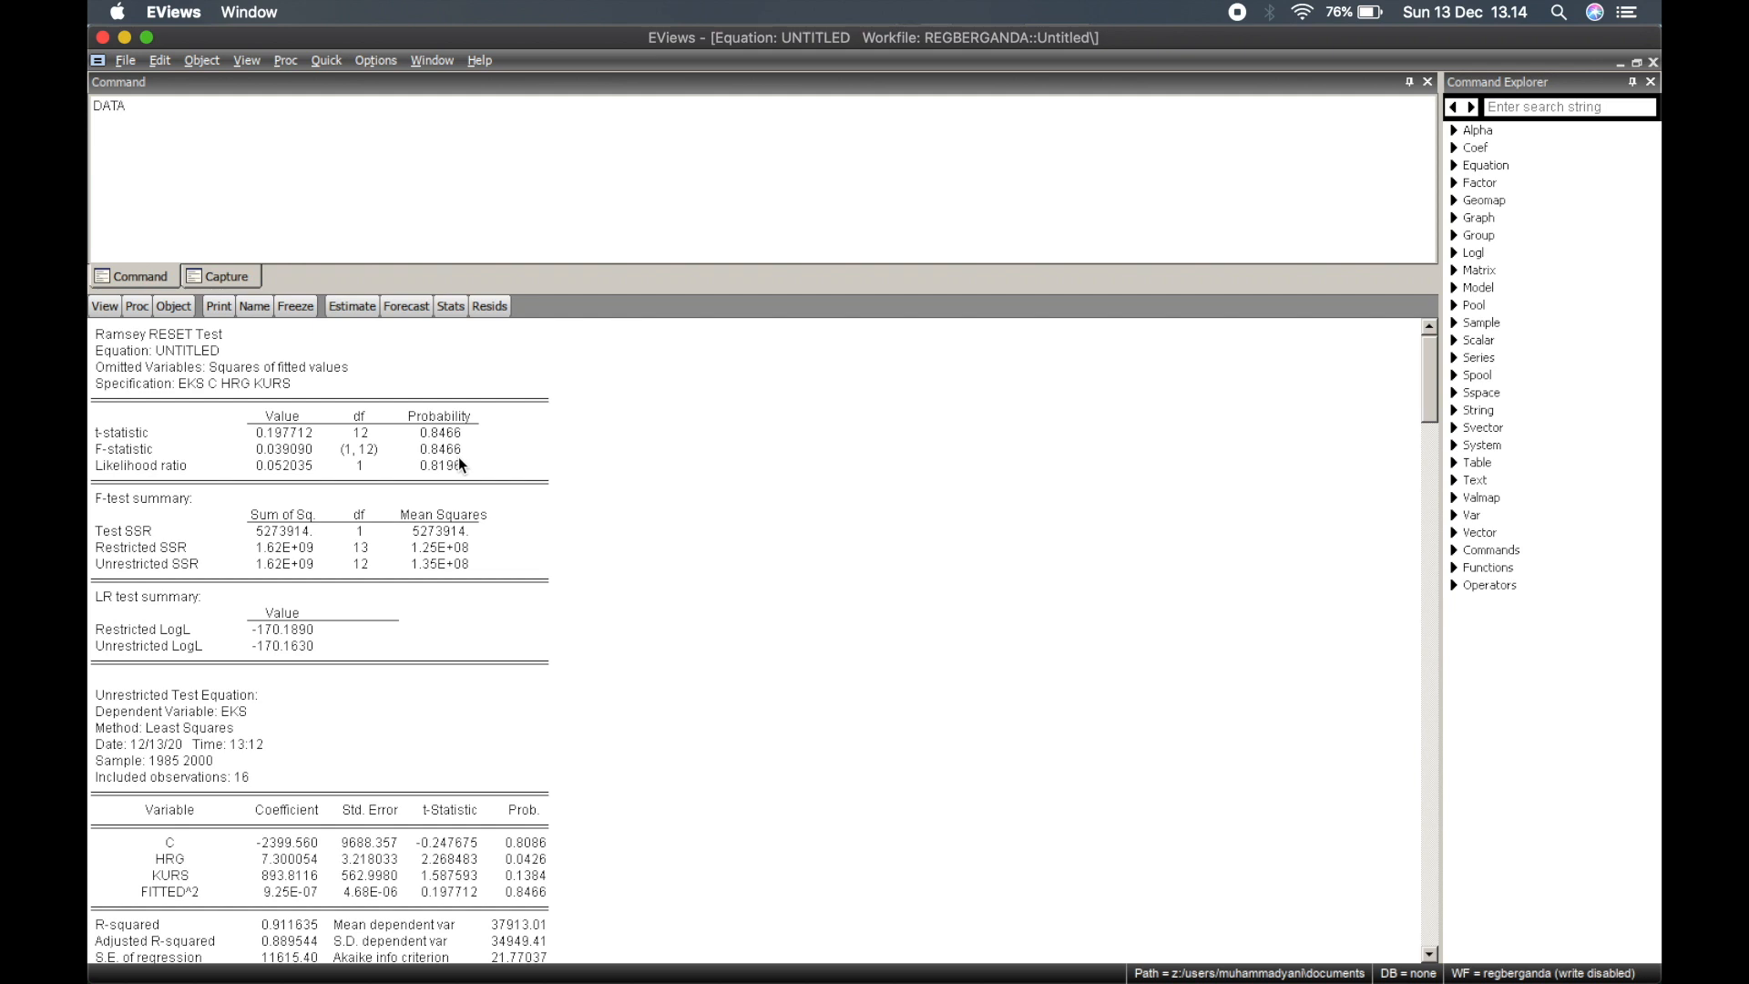
Run the Glejser heteroskedasticity test on the equation with c, hrg and kurs as regressors.
click(106, 307)
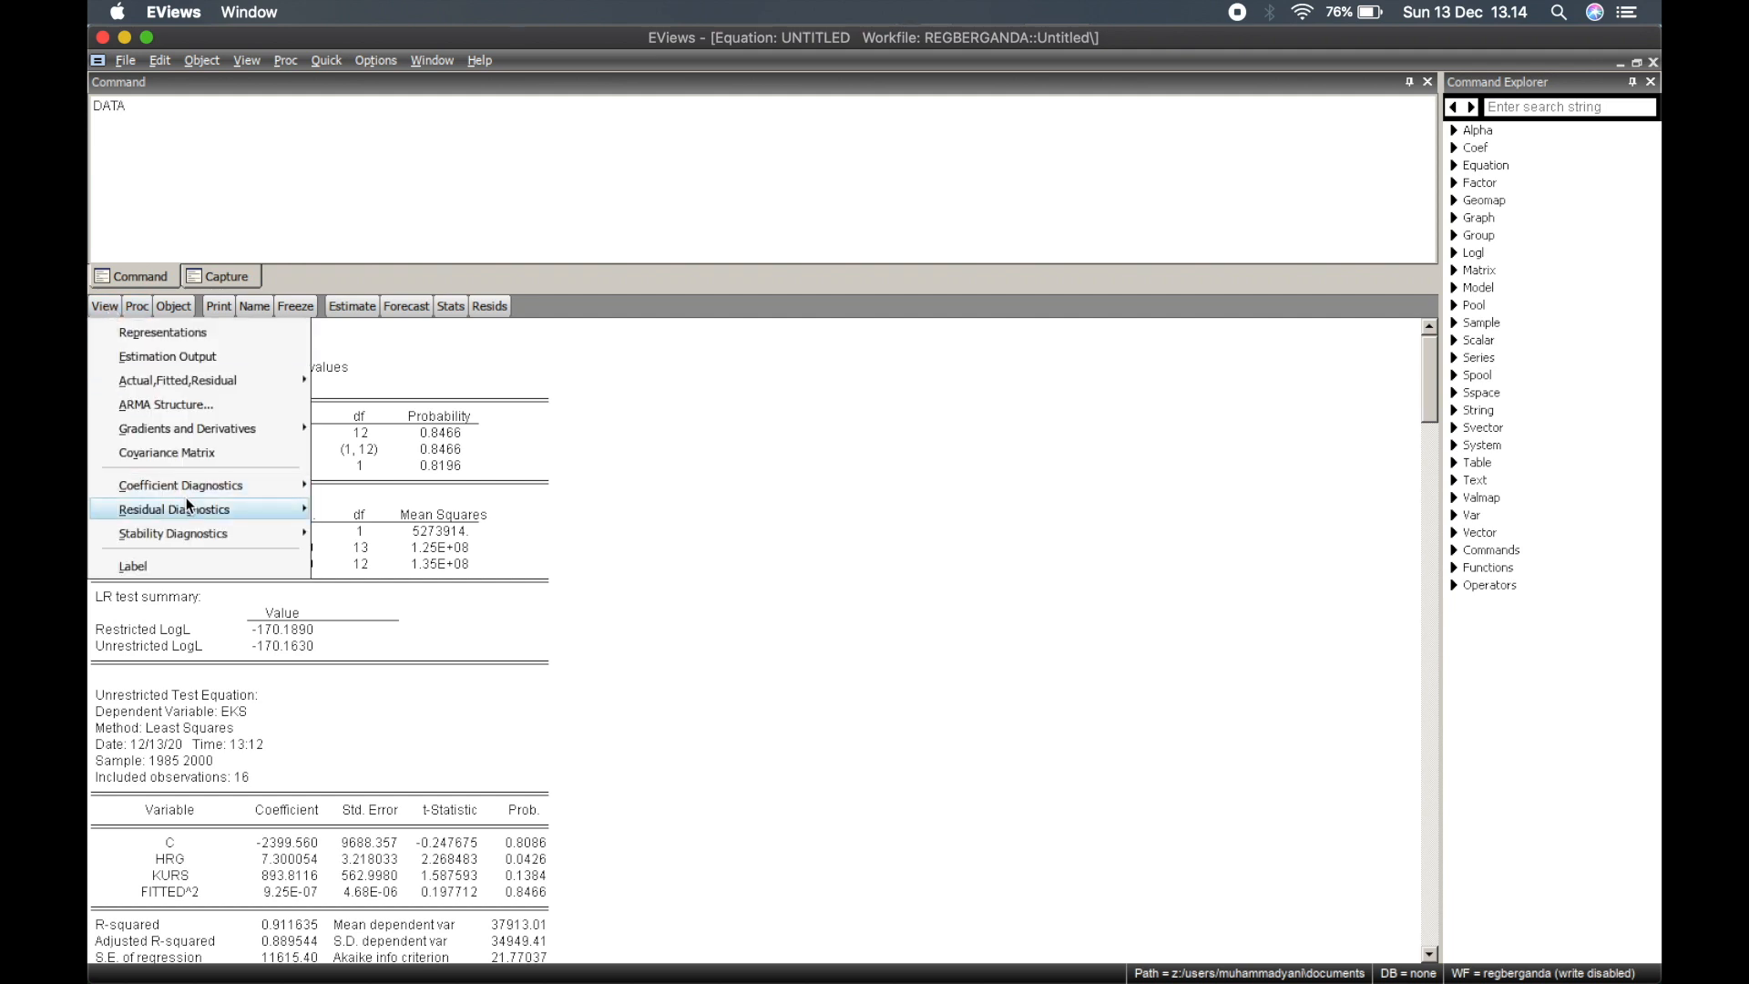
mouse_move(187, 504)
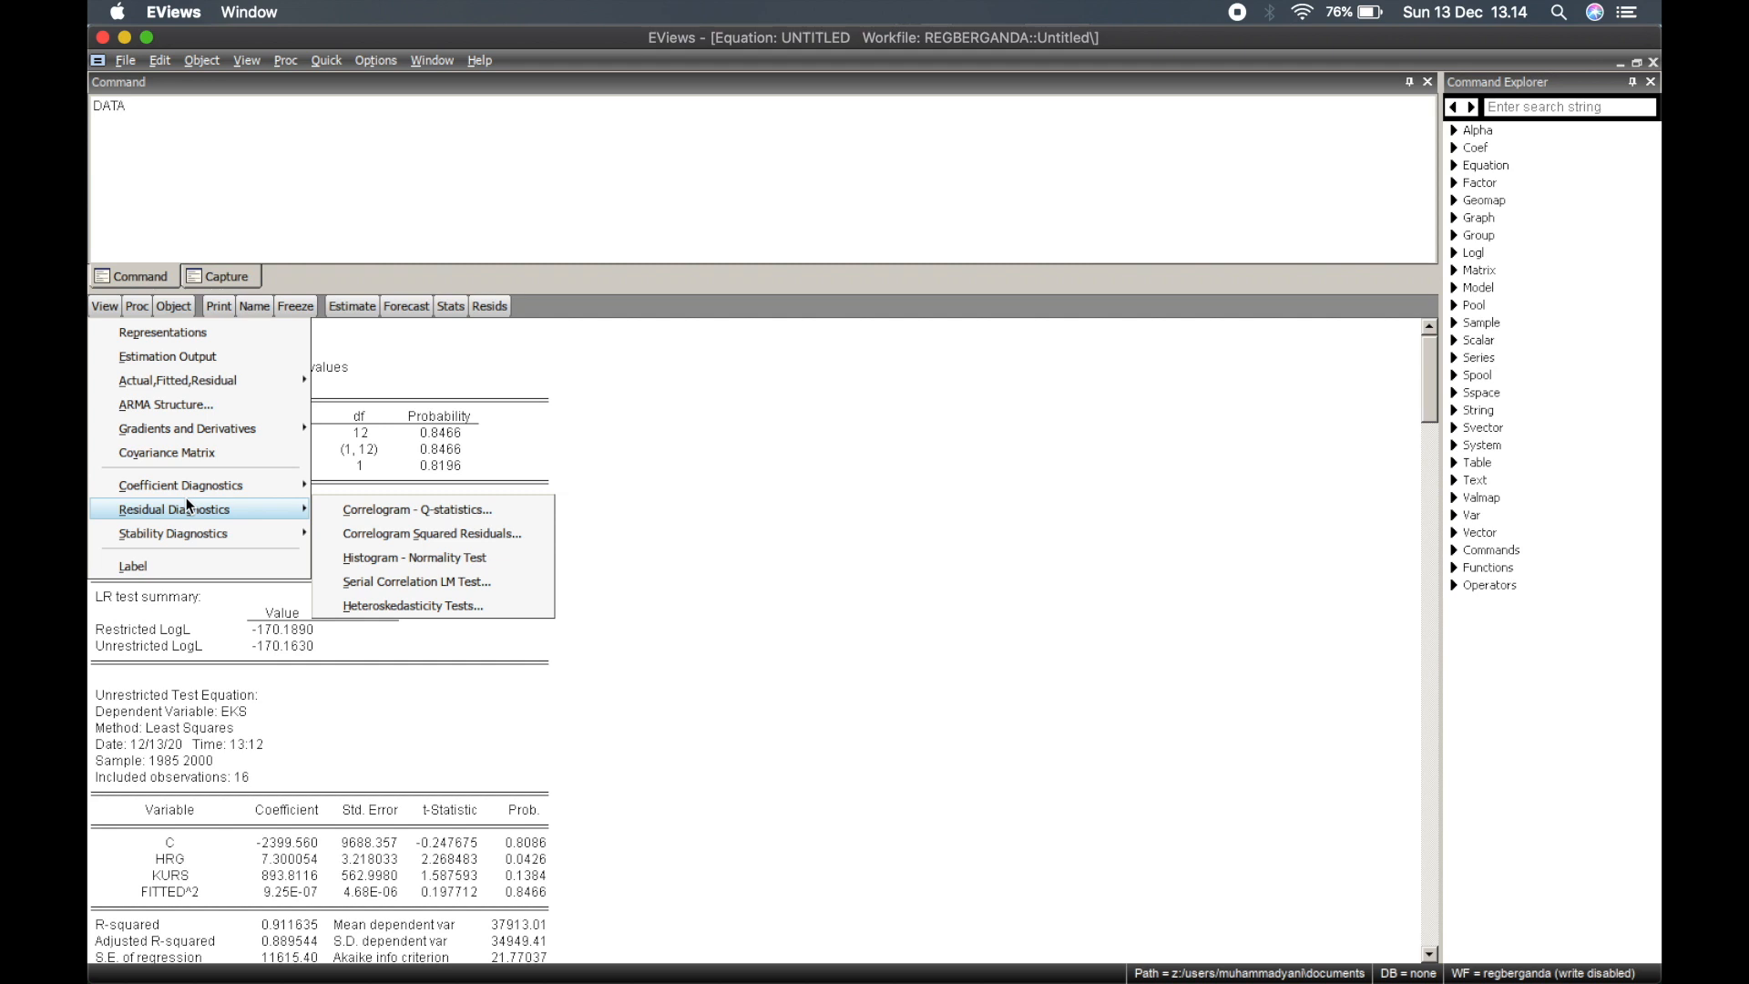
click(386, 606)
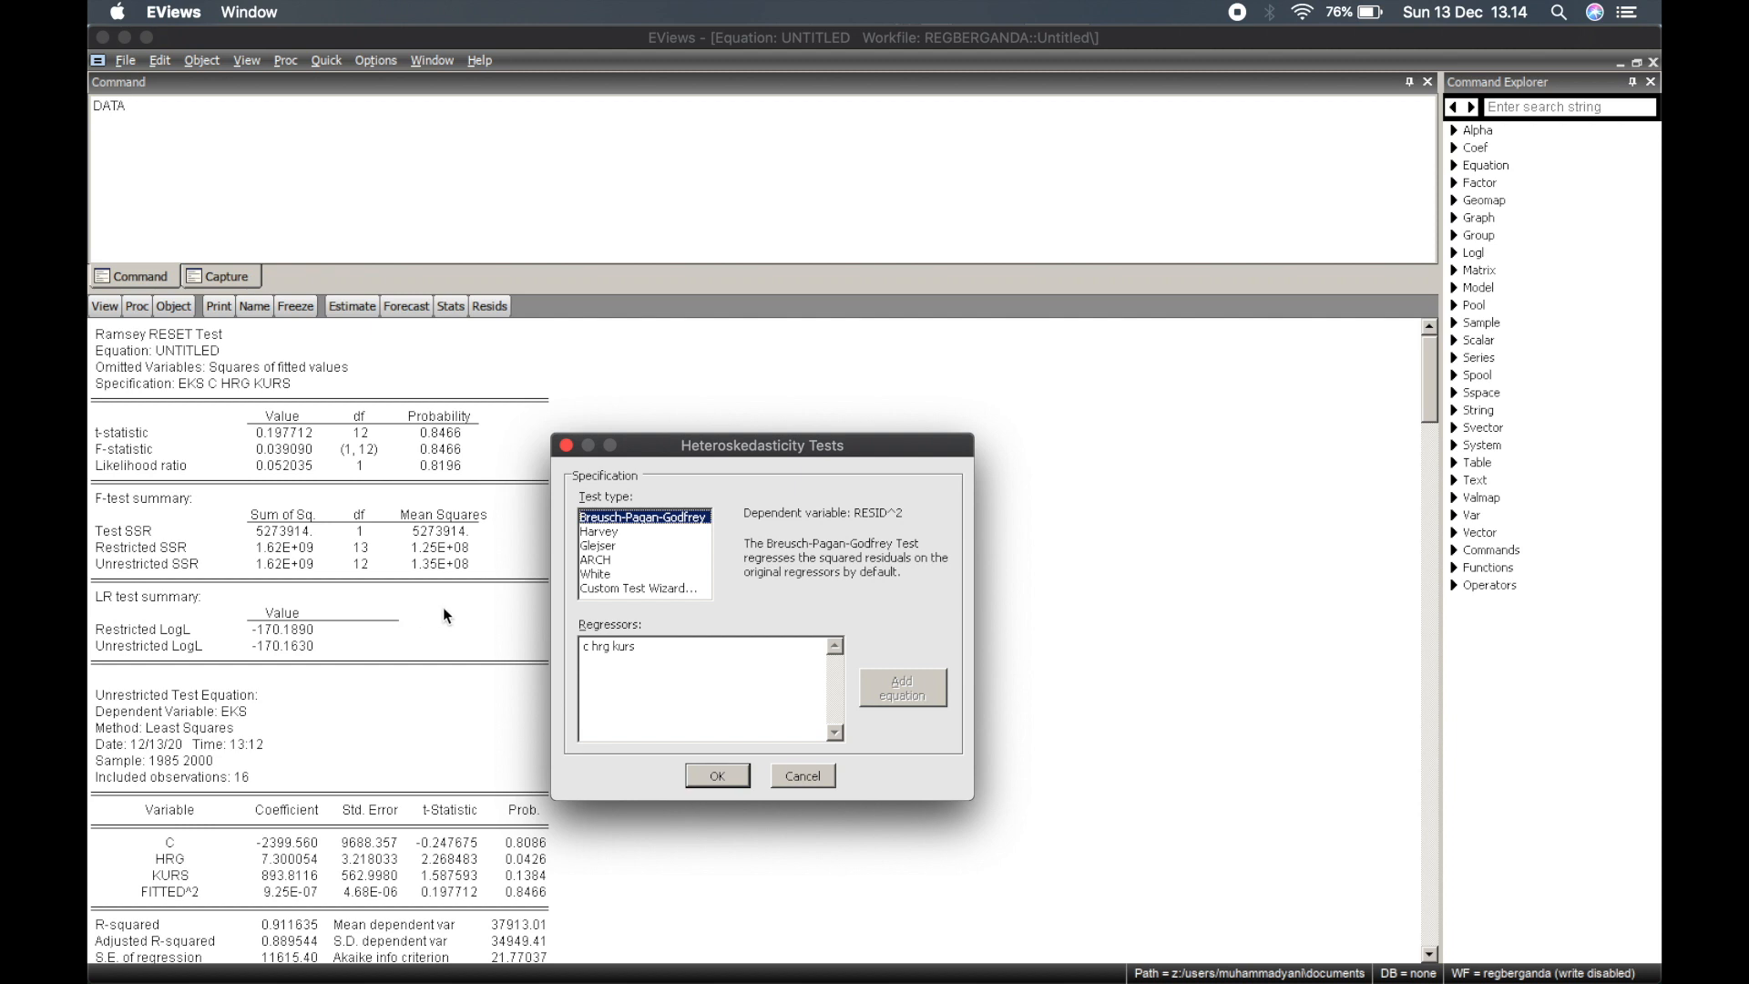
click(600, 547)
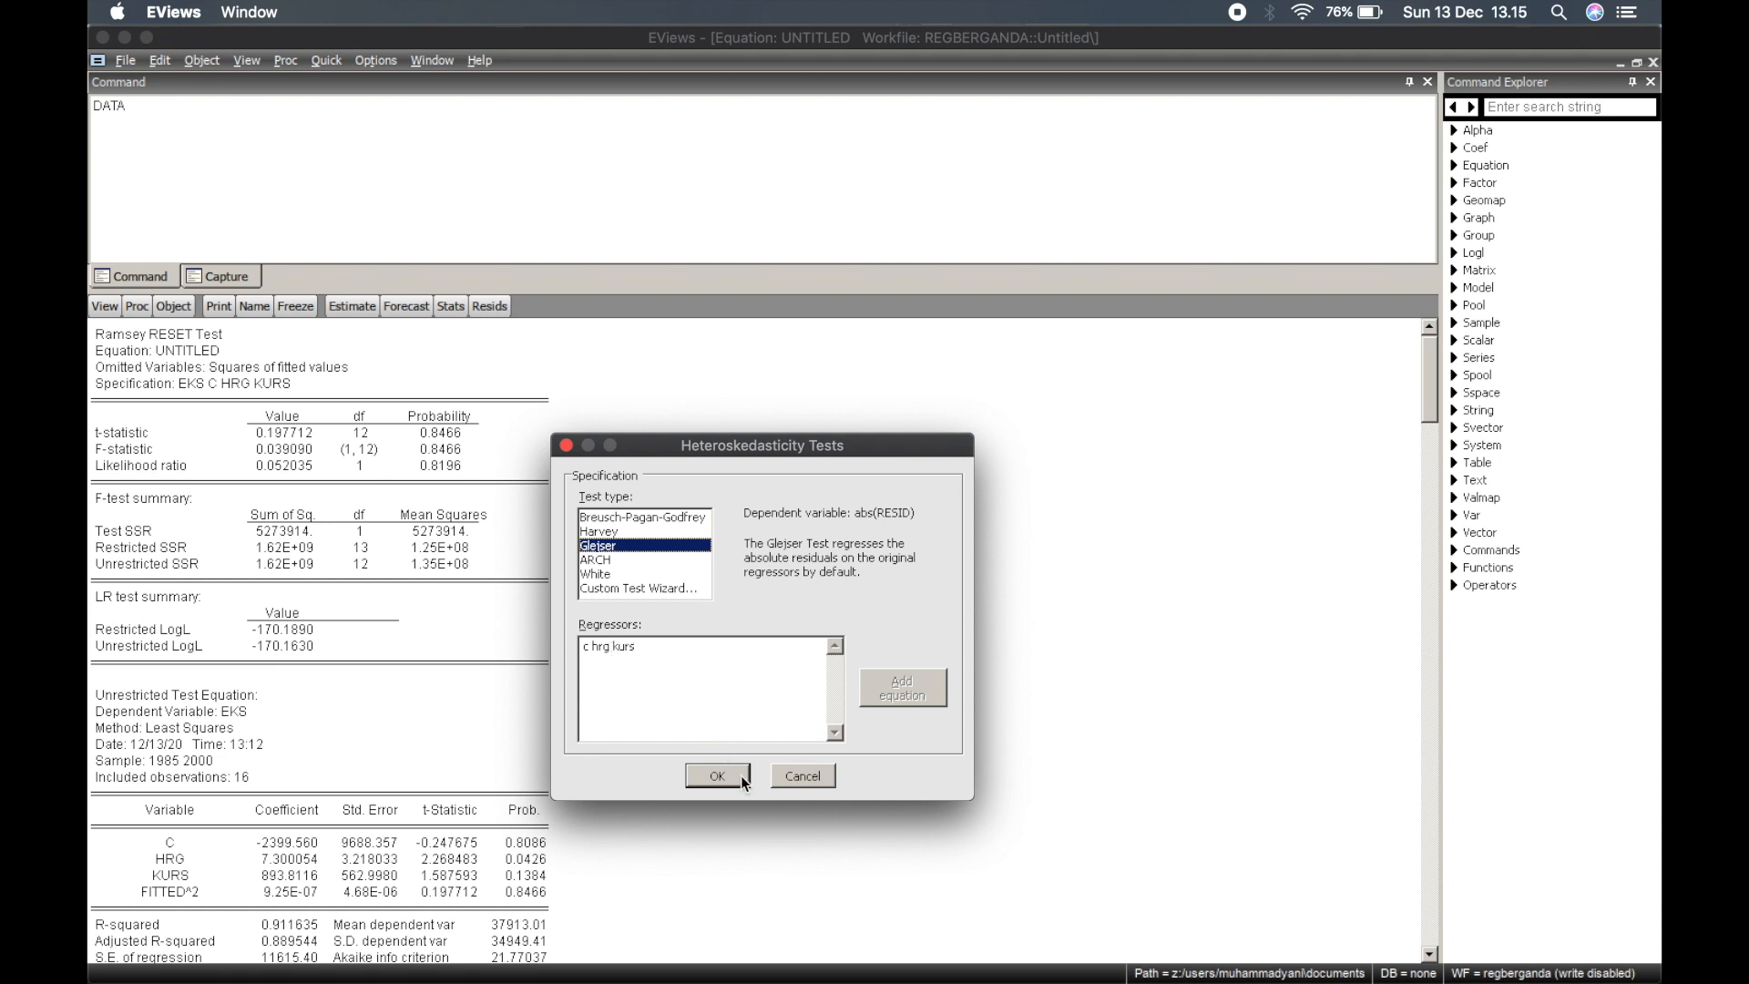
click(717, 776)
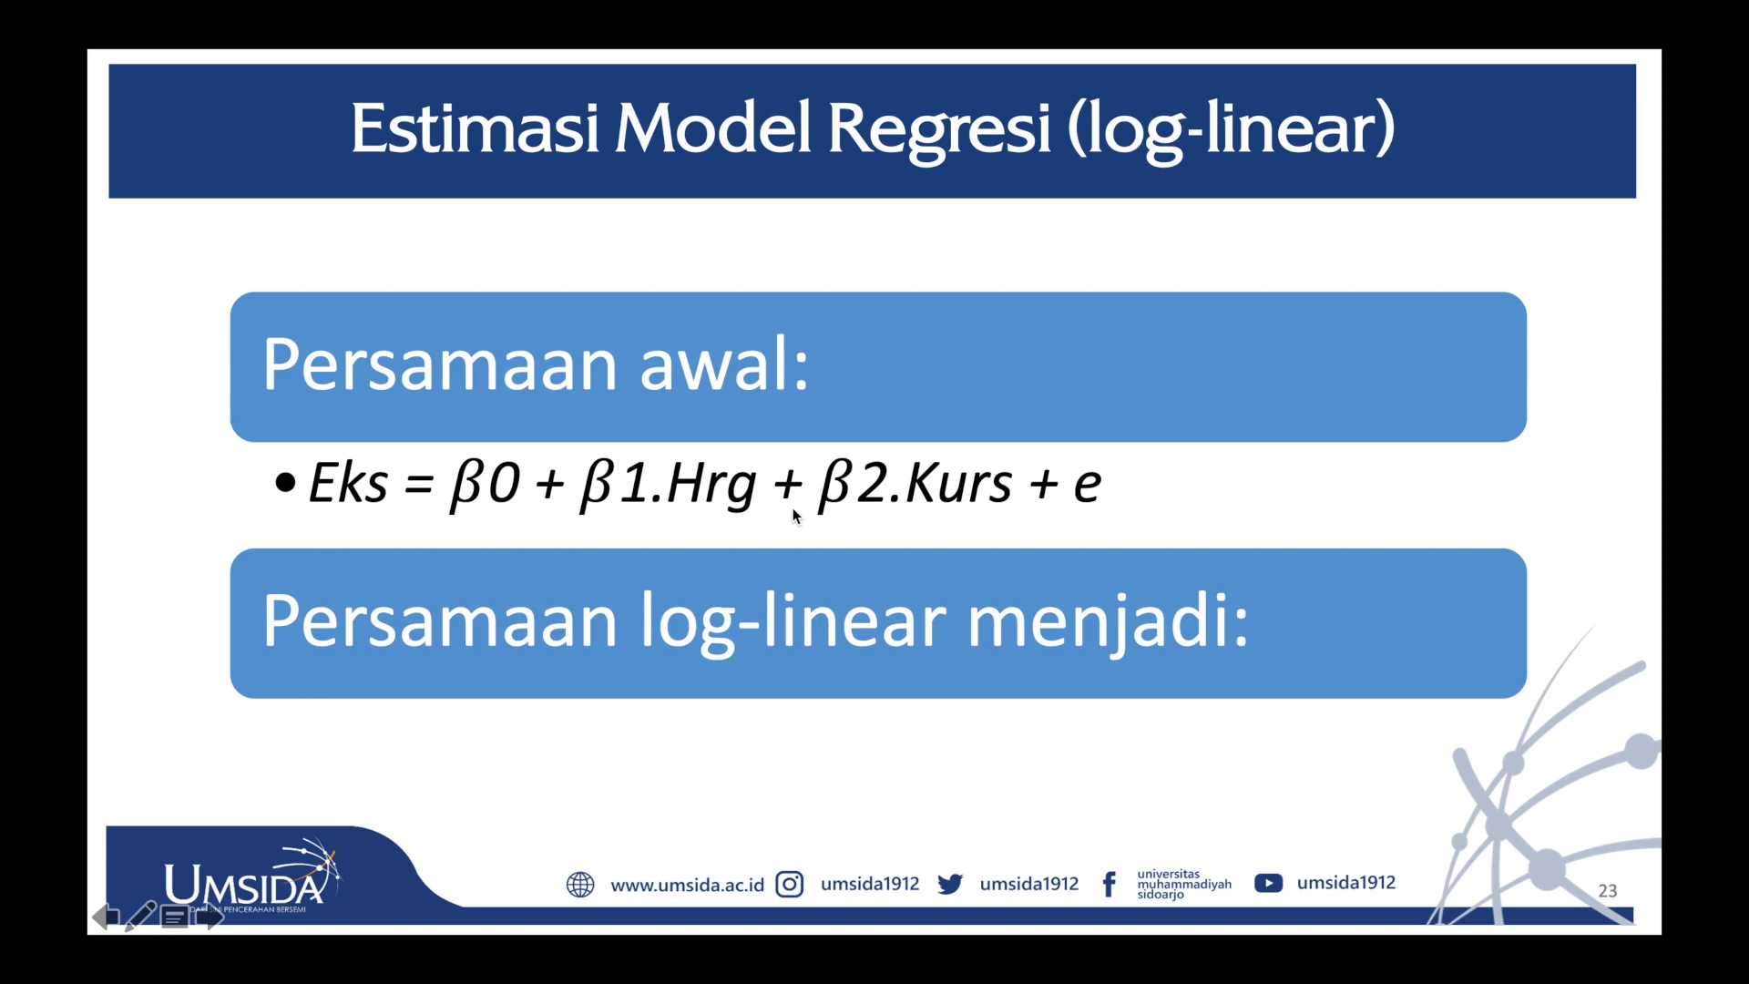
click(1037, 604)
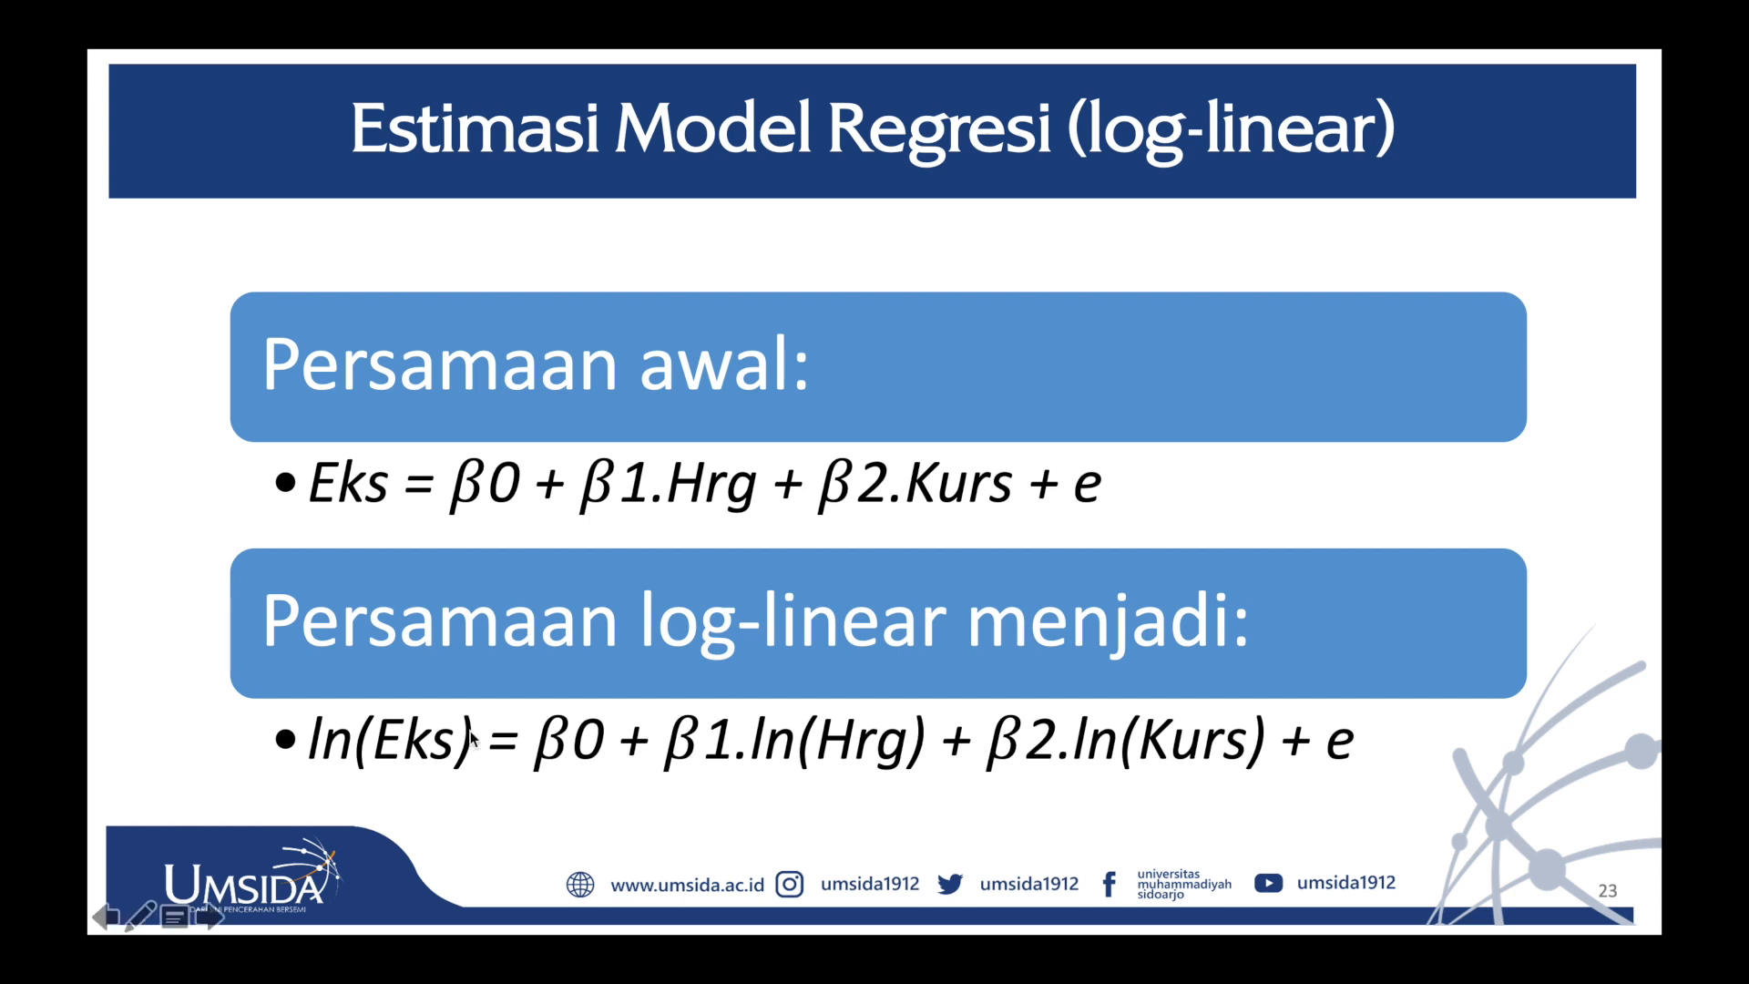
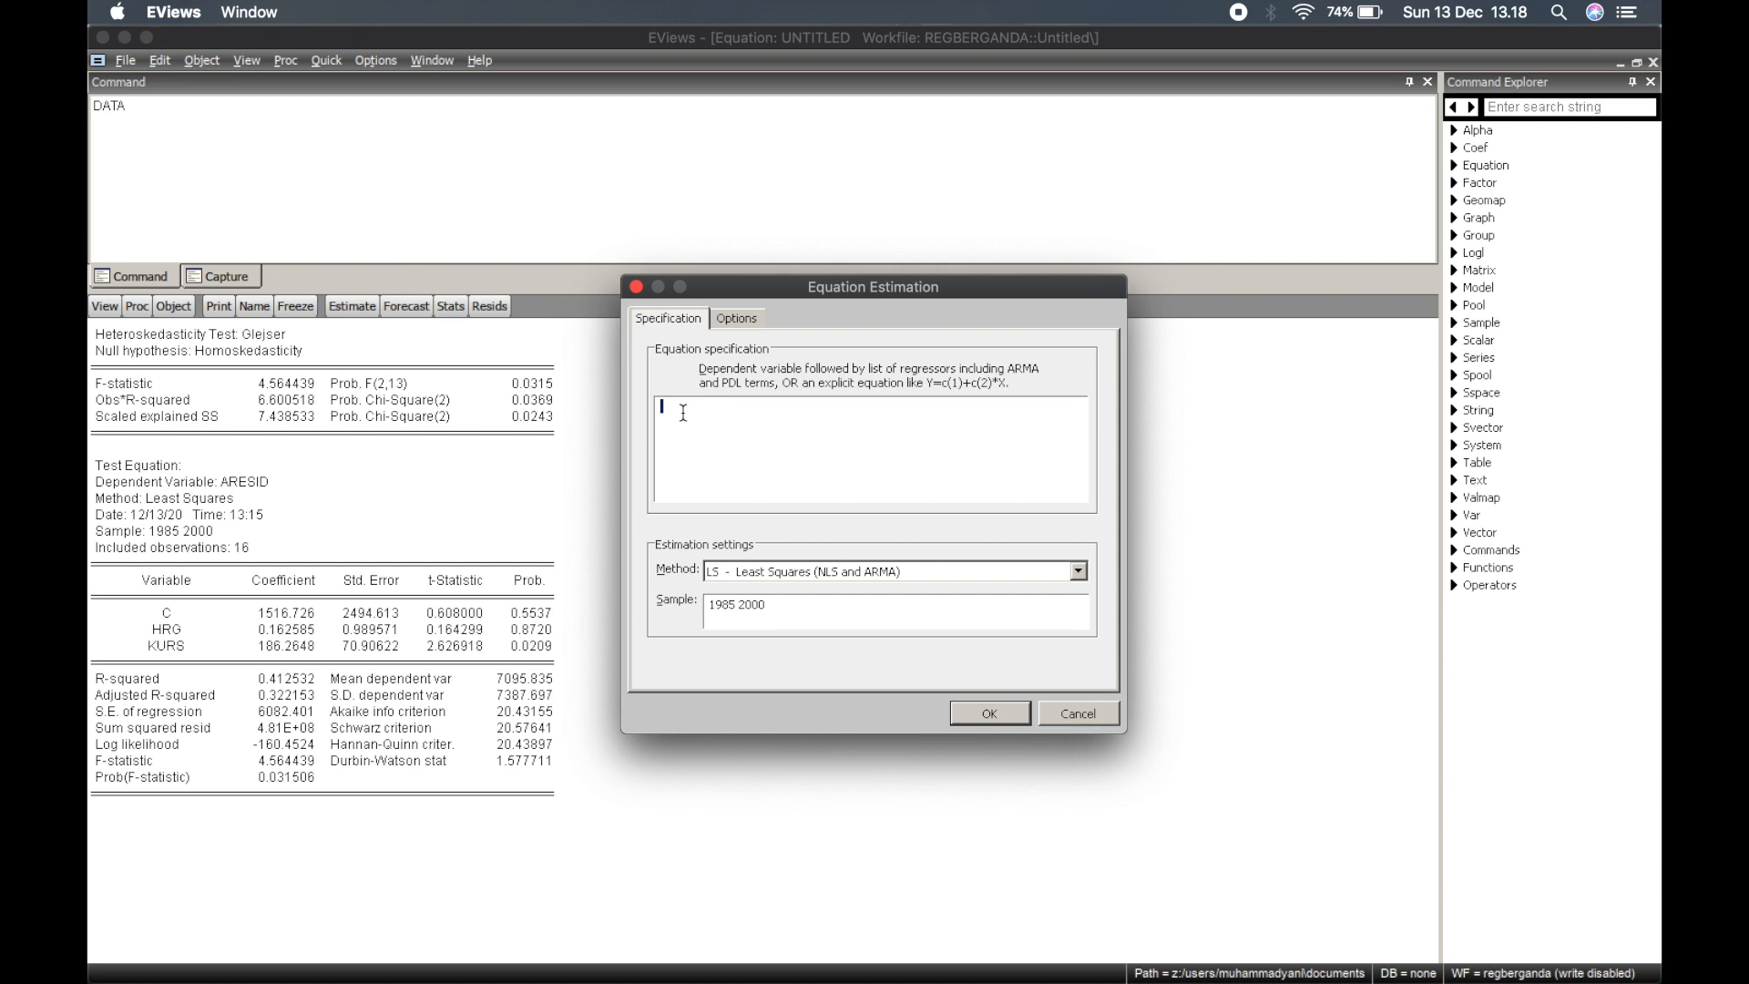
Enter LOG(eks) as the dependent variable in the equation specification, picking the eks series from the suggestions.
text(LOG)
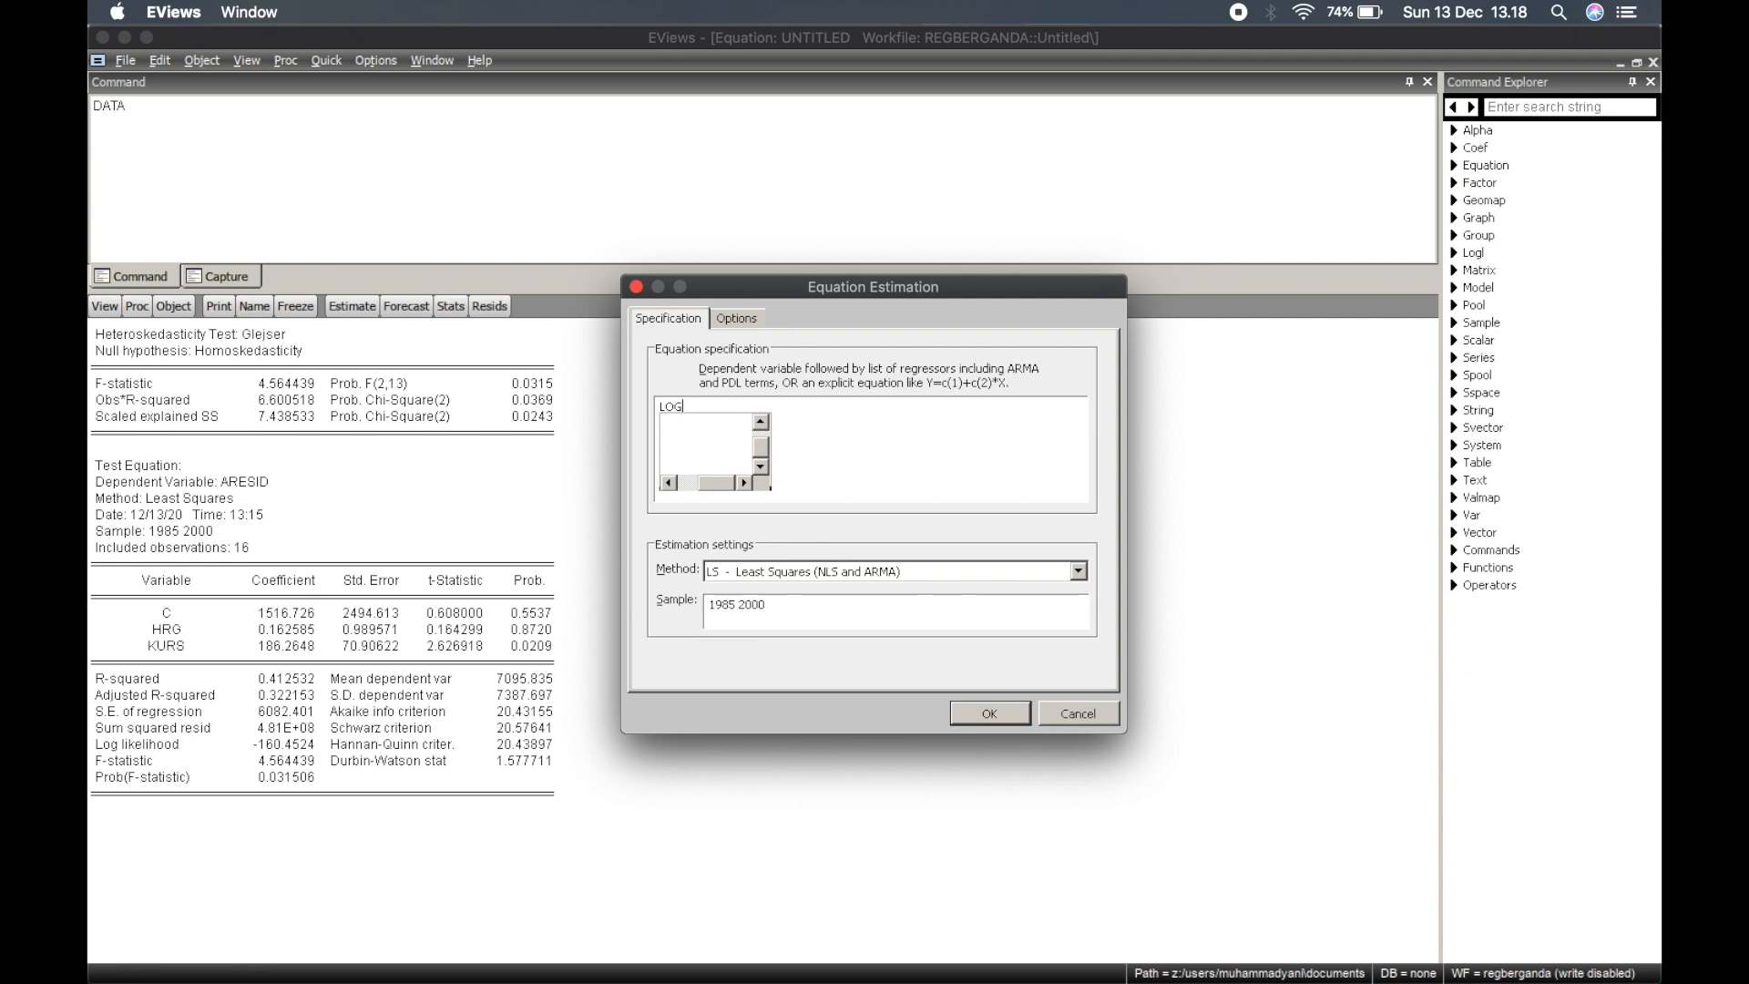
text((EKS)
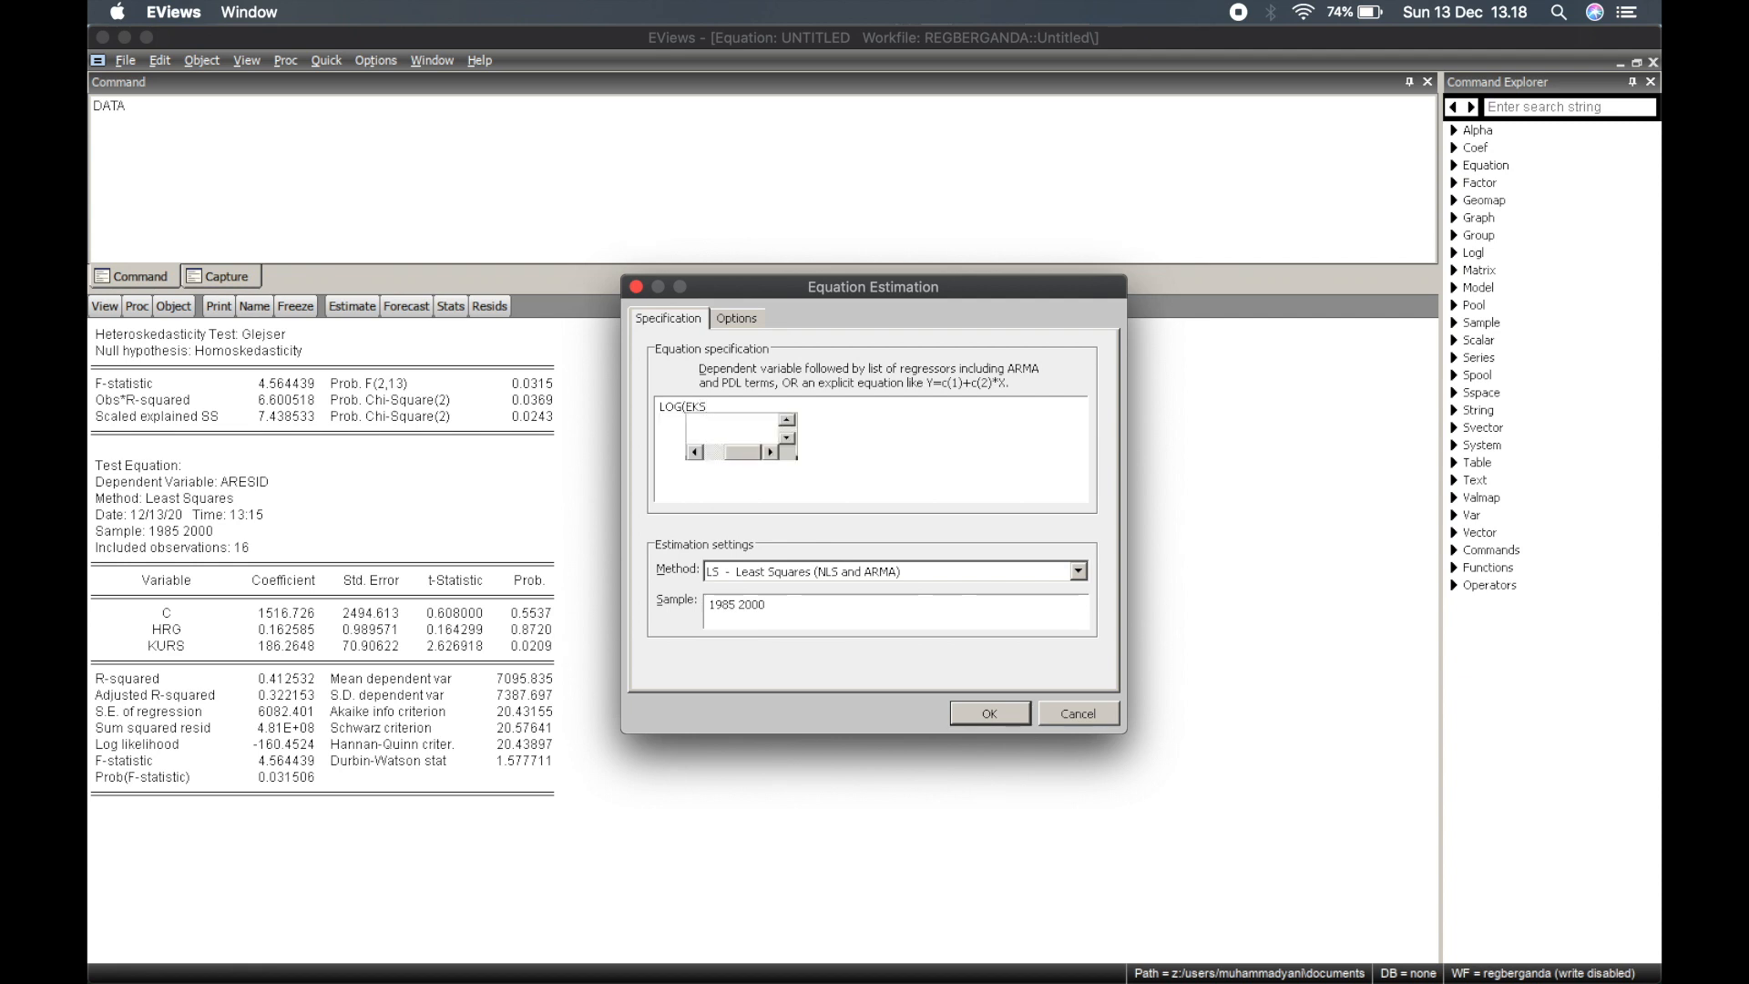
click(743, 453)
click(696, 452)
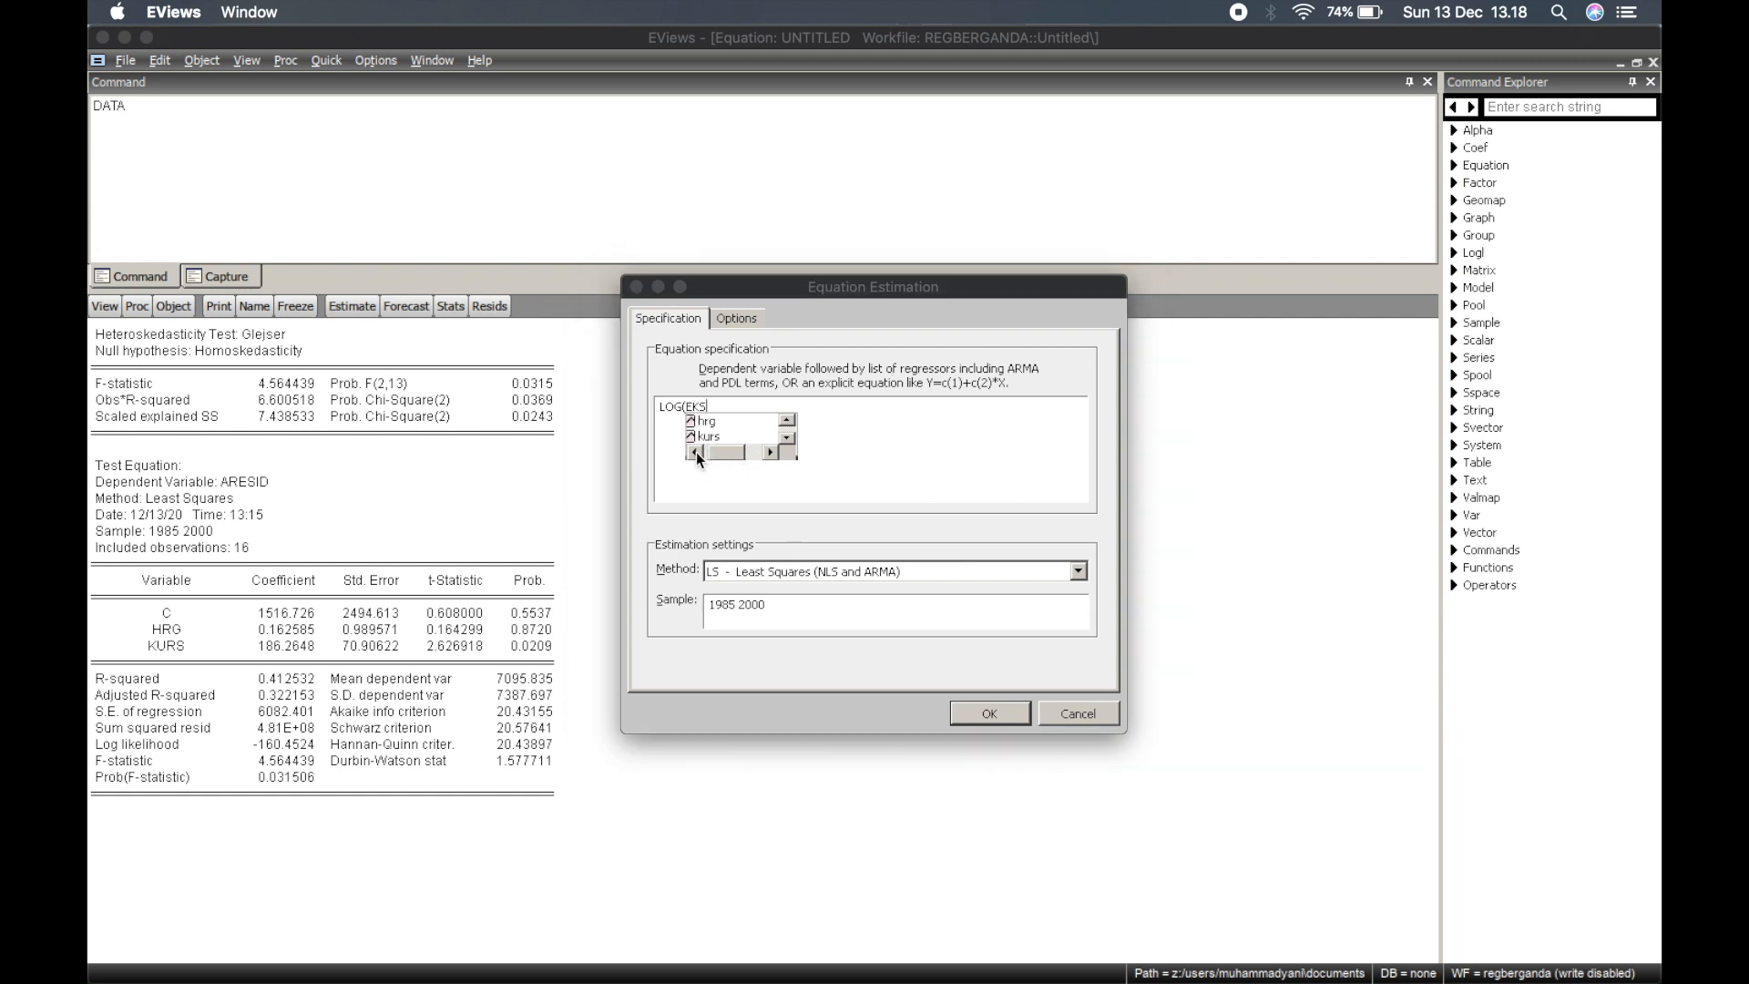
click(789, 436)
click(787, 420)
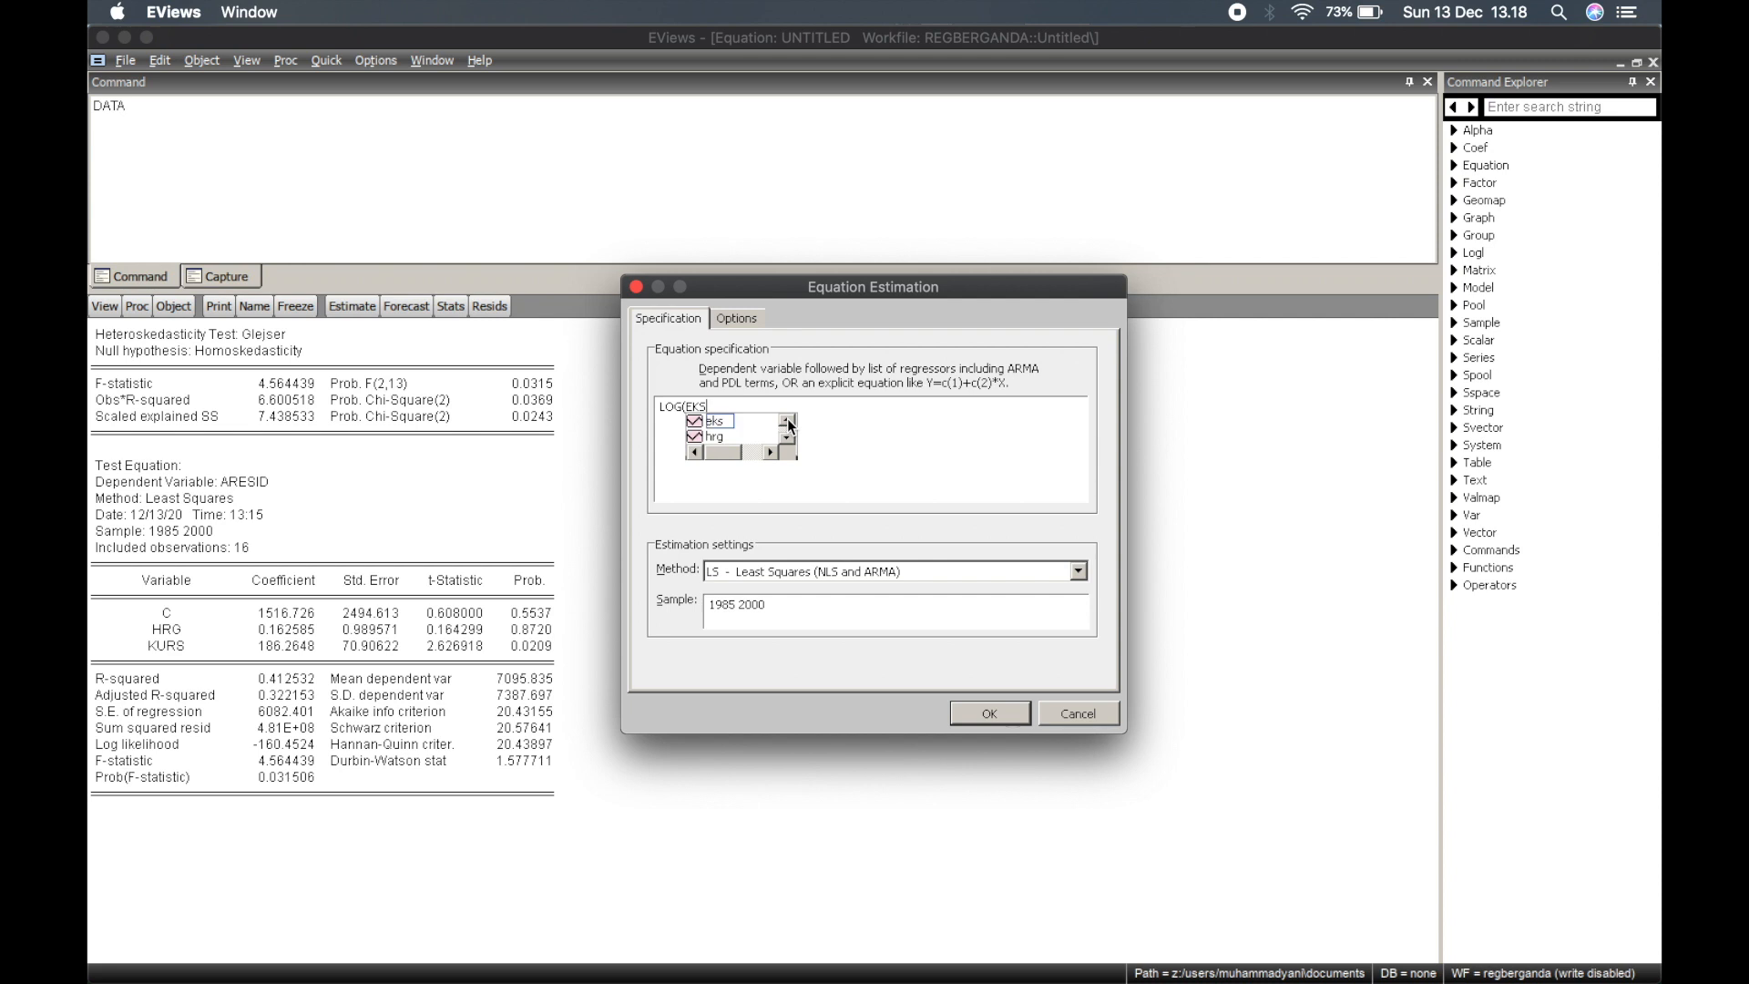
double_click(720, 420)
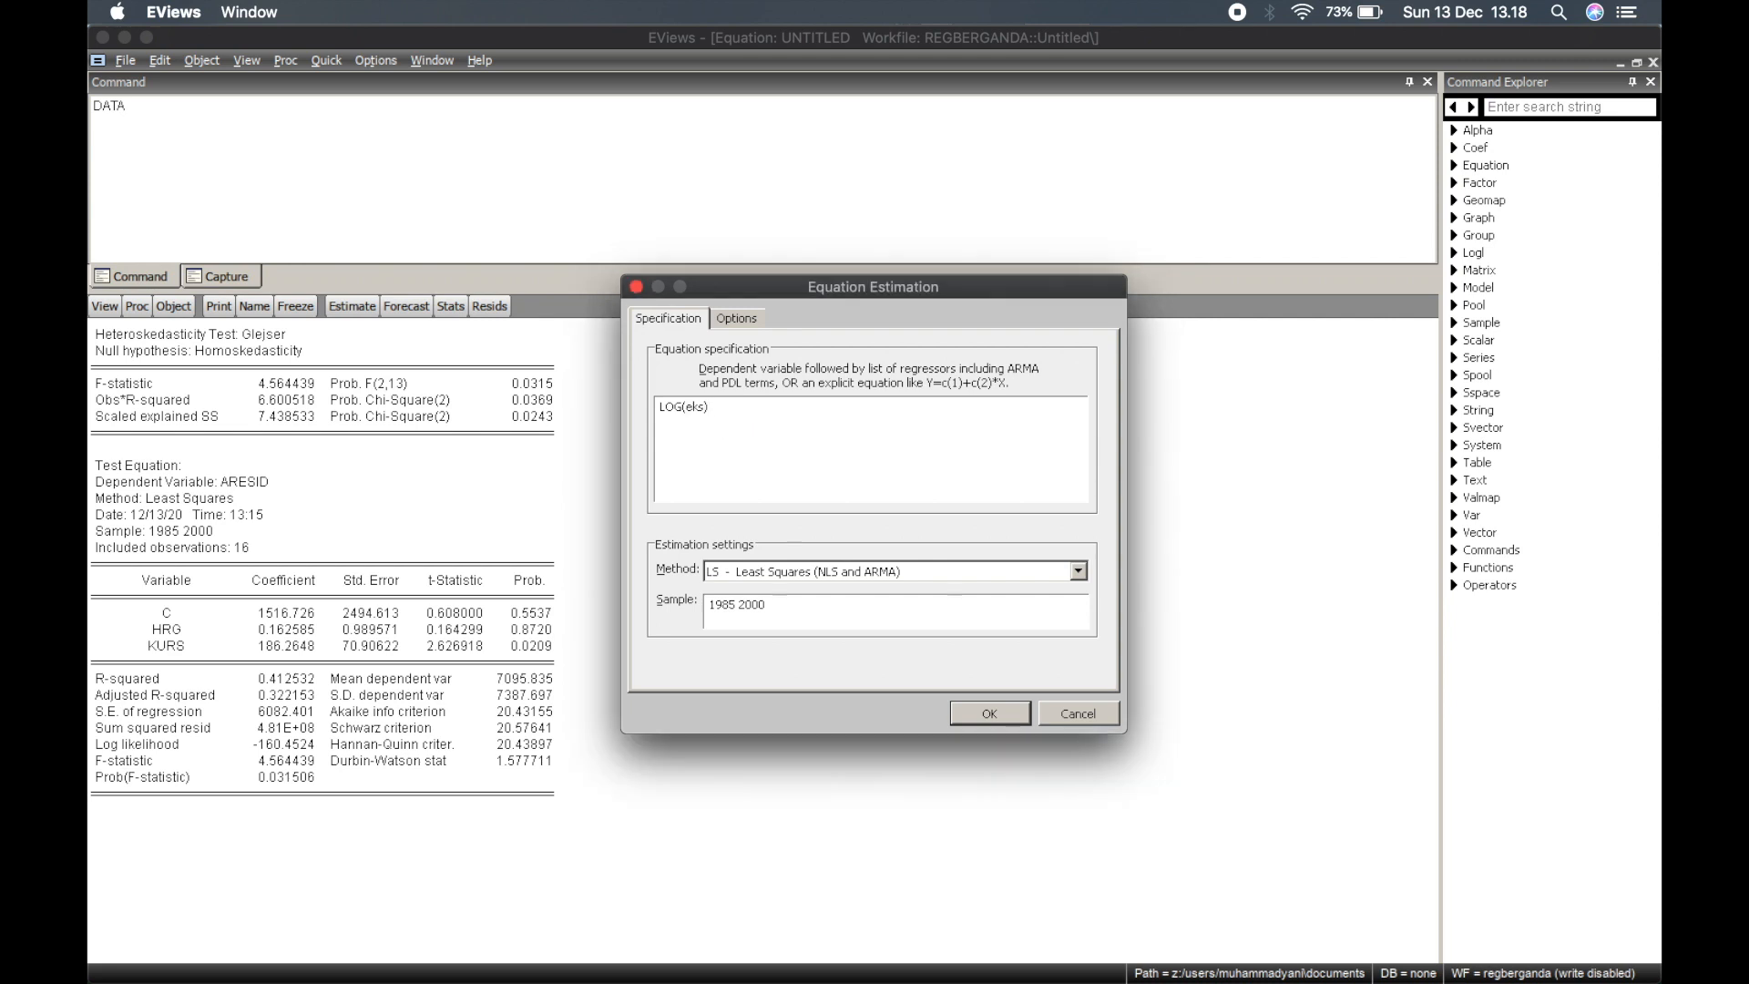
Add the constant C and the regressor LOG(hrg) to the equation specification.
text(C)
text( LOH)
text(G)
text(()
text(HRG)
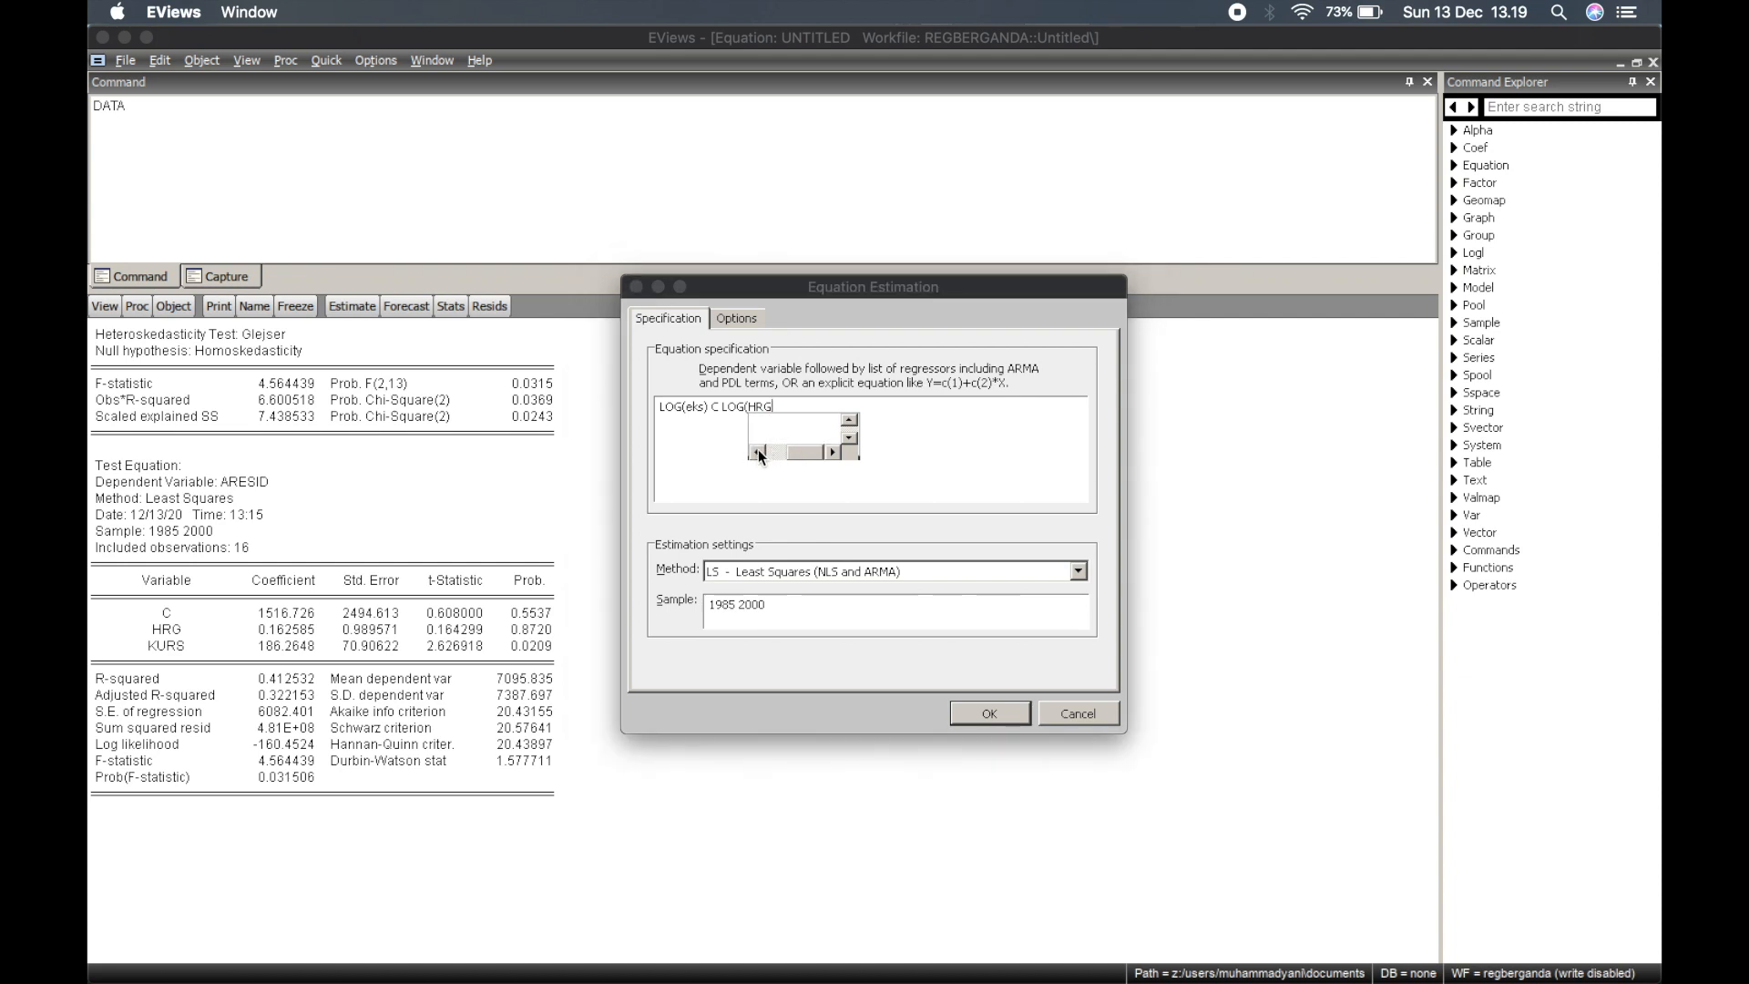
click(770, 423)
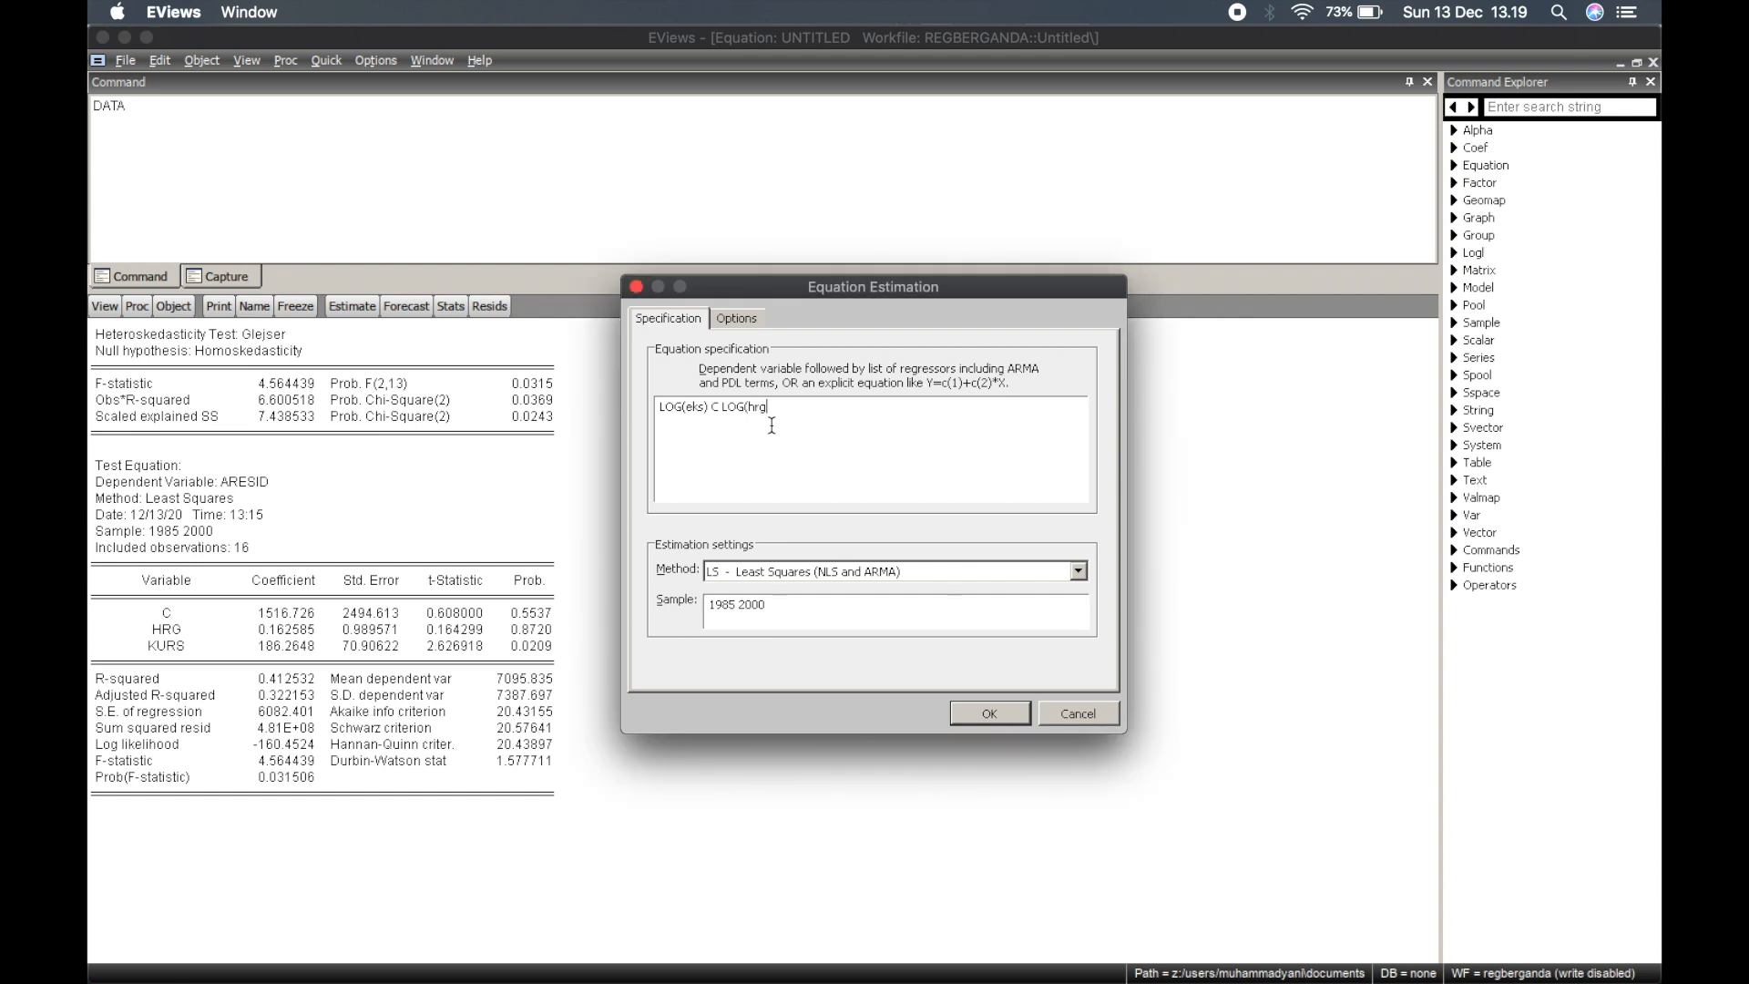
Complete the specification with LOG(kurs) and estimate it by least squares for 1985–2000, deleting the previous untitled equation.
text() LOHG)
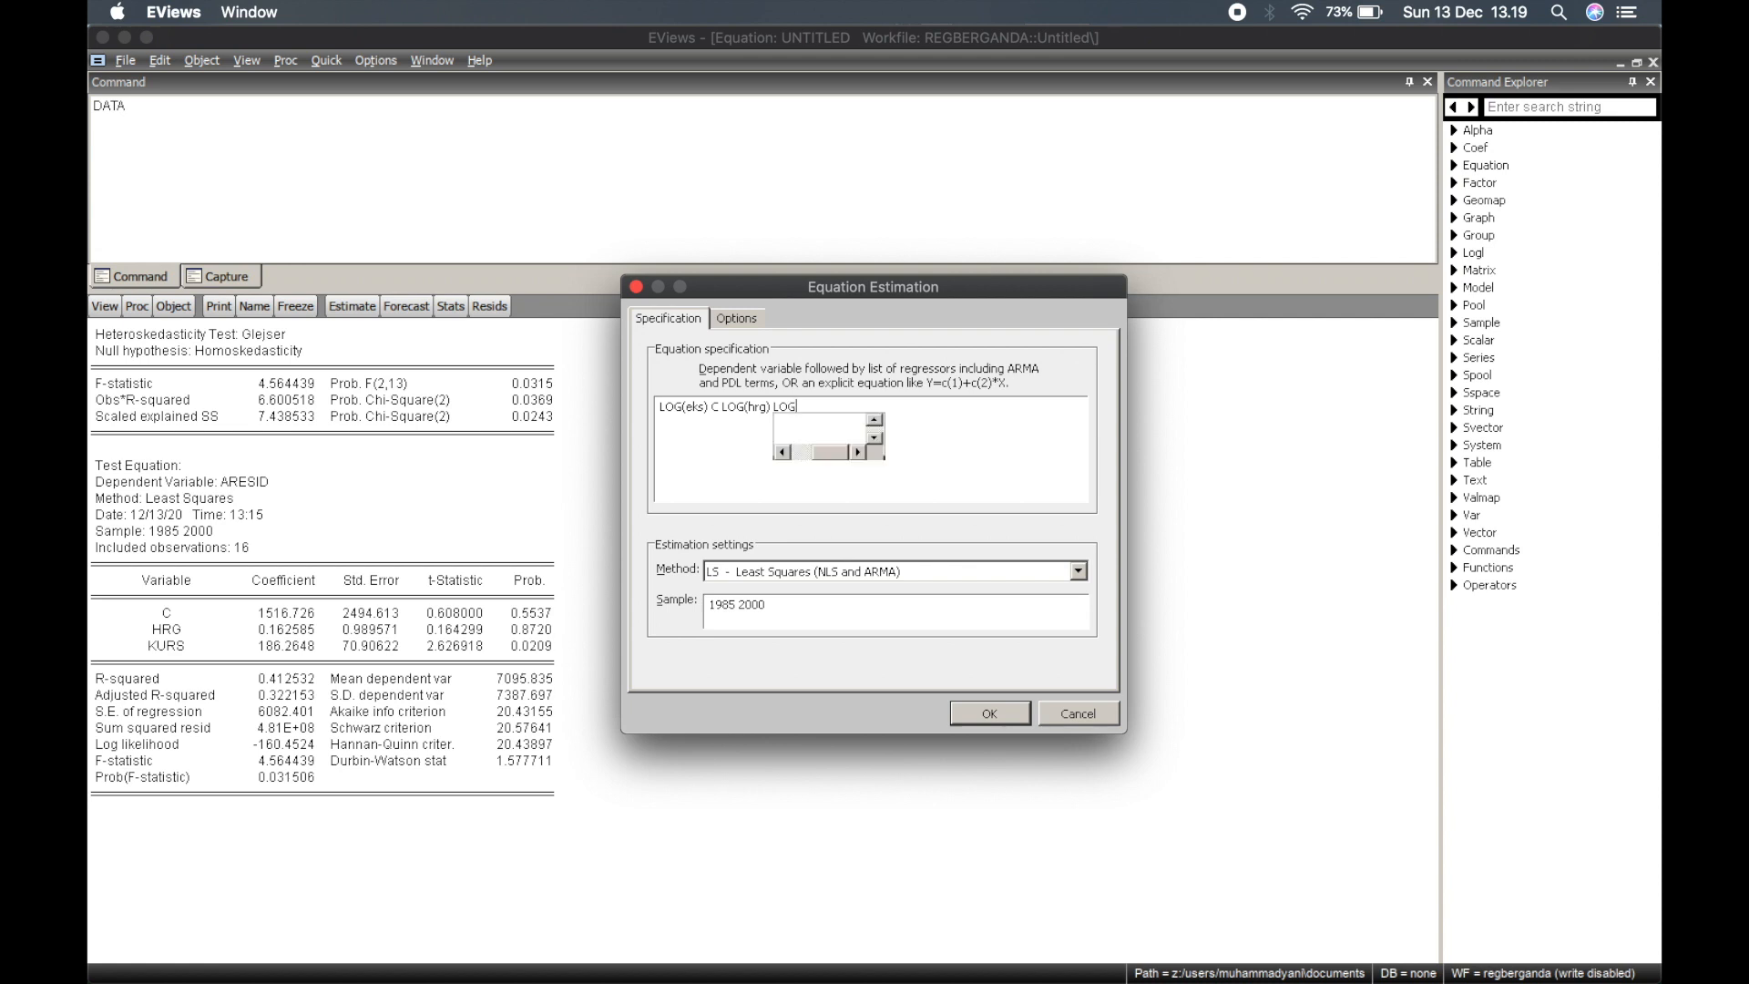
text(()
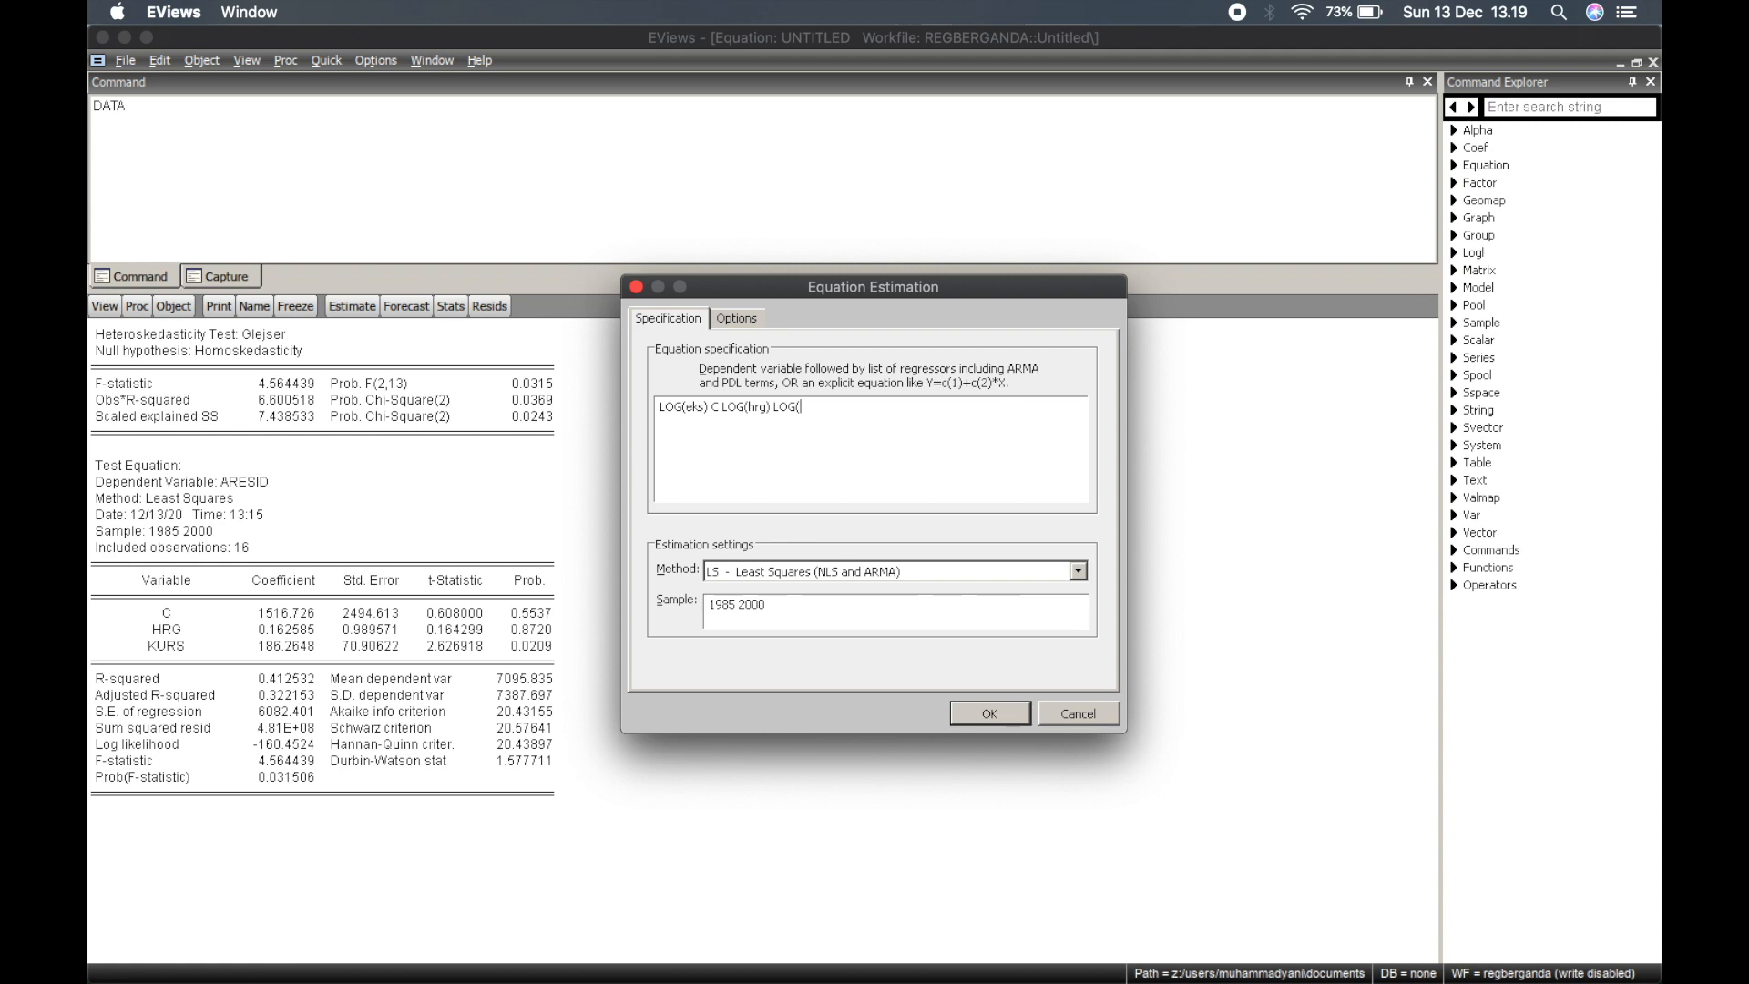
text(KURS)
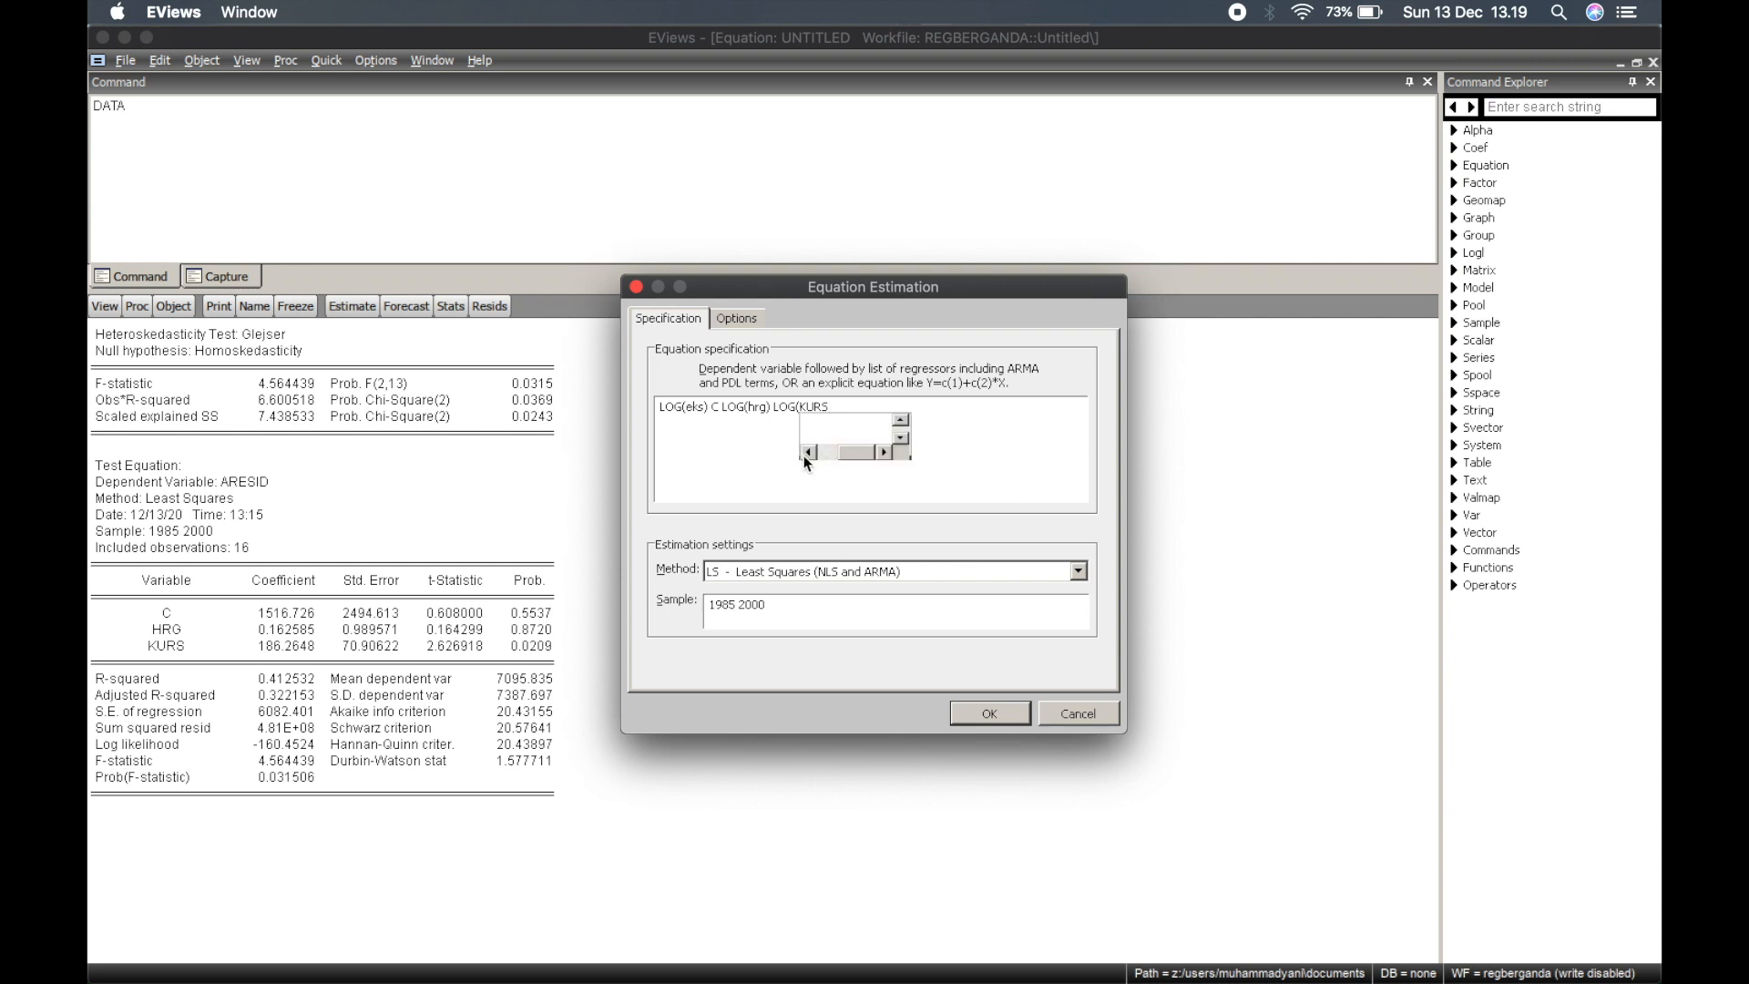
double_click(823, 441)
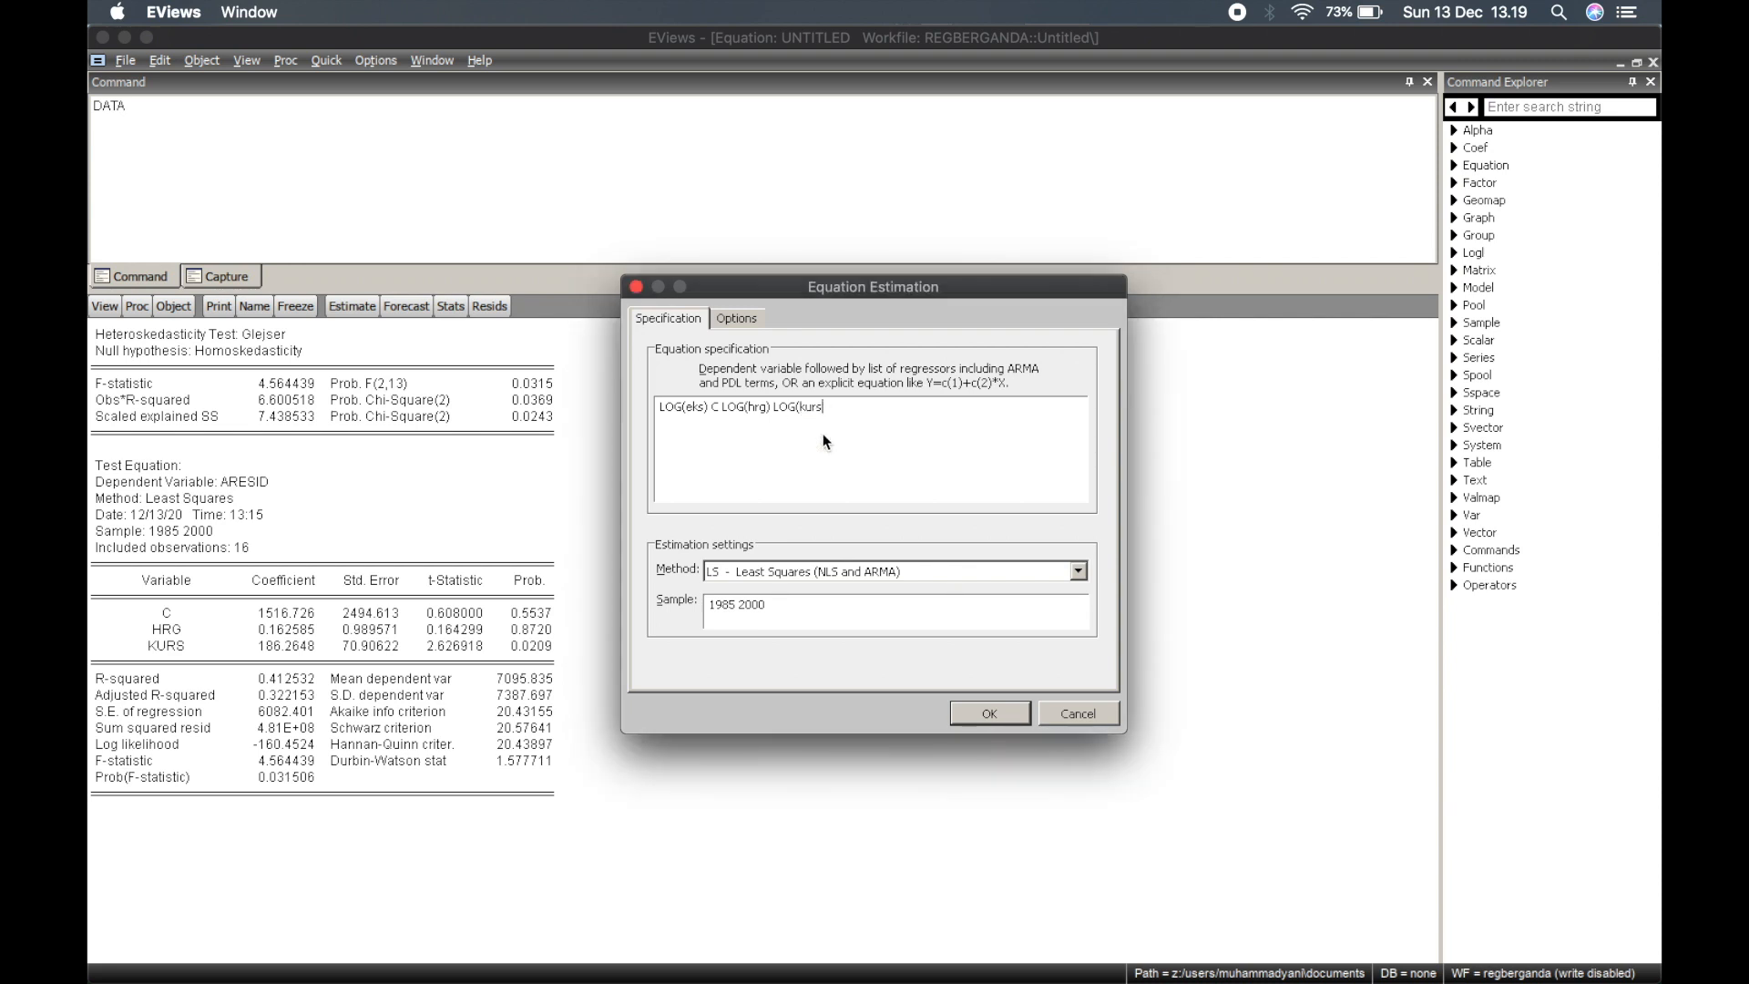
text())
click(1004, 711)
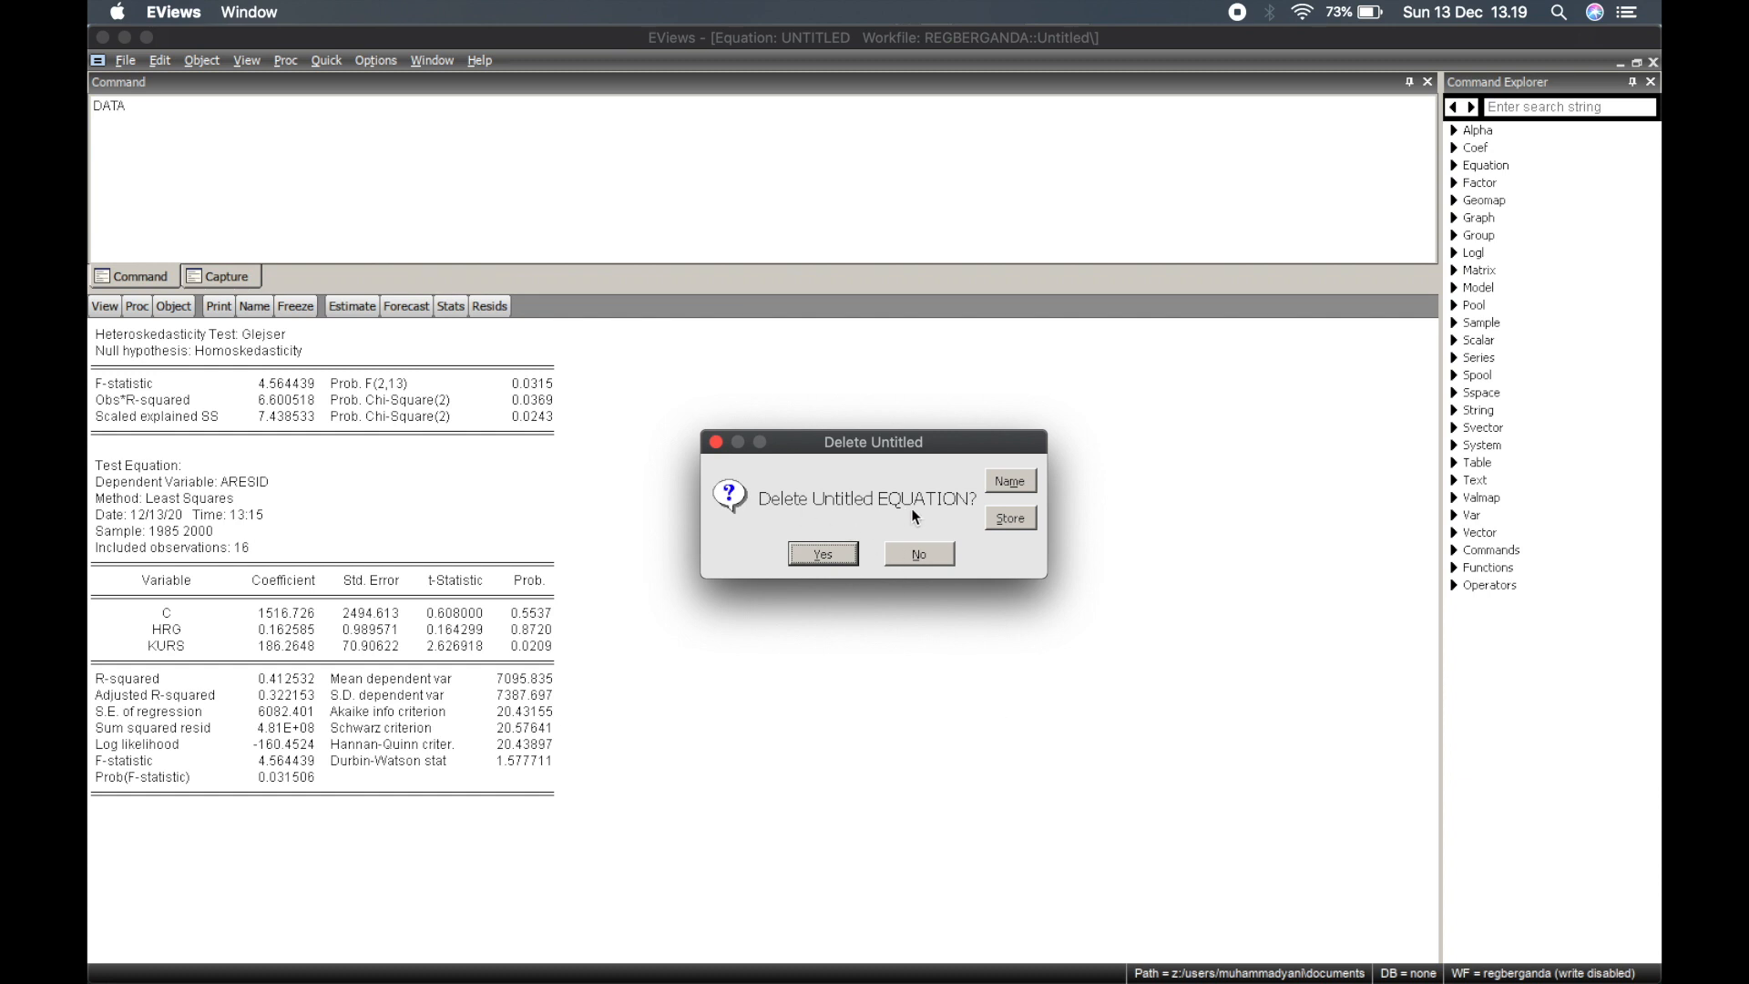
click(824, 554)
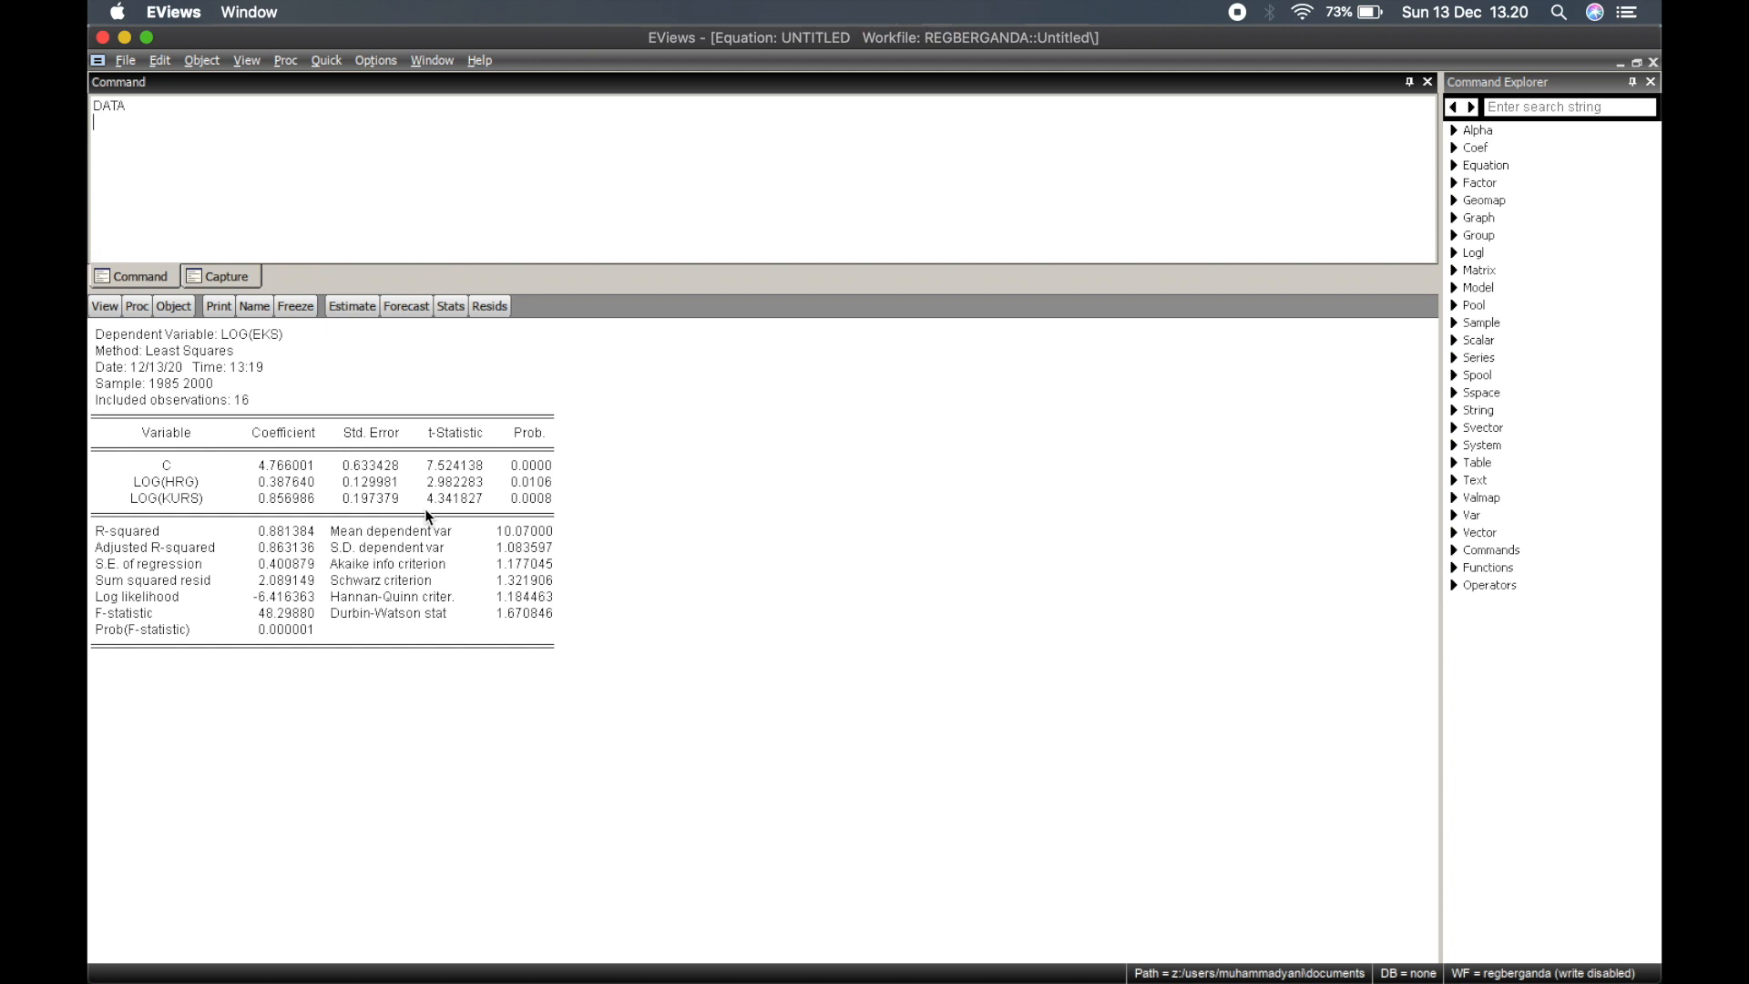
Compute the Variance Inflation Factors for the log-linear equation's coefficients.
click(104, 308)
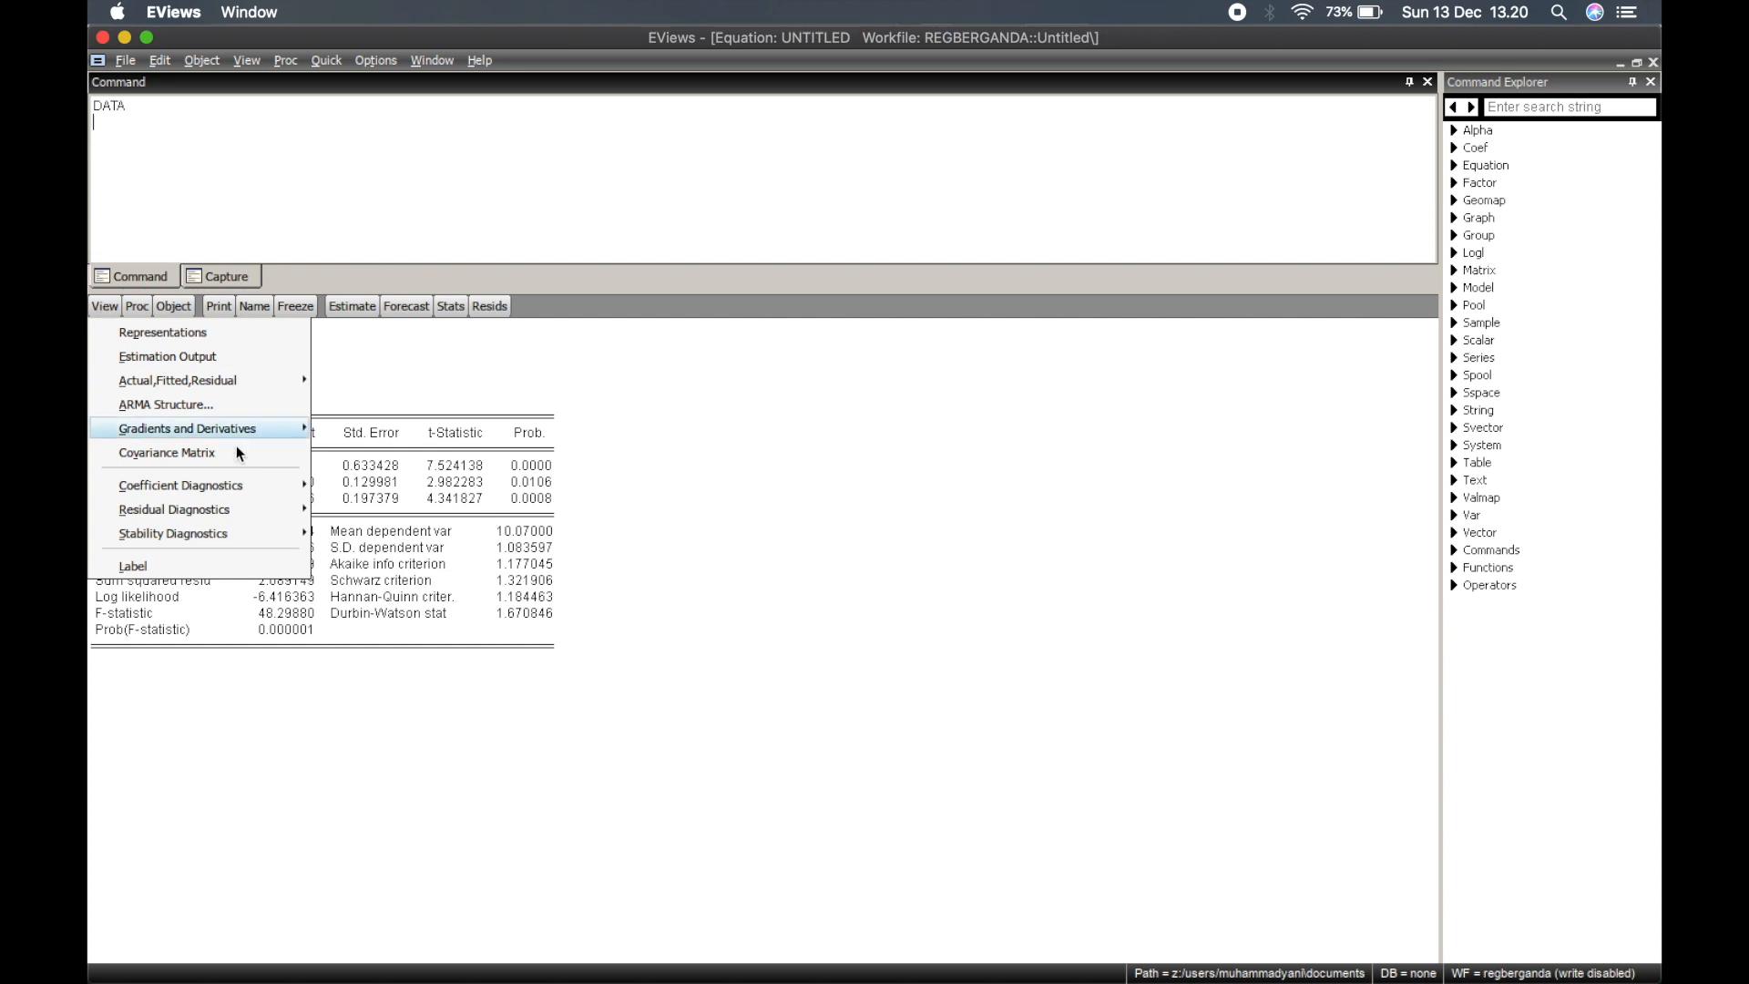
mouse_move(283, 490)
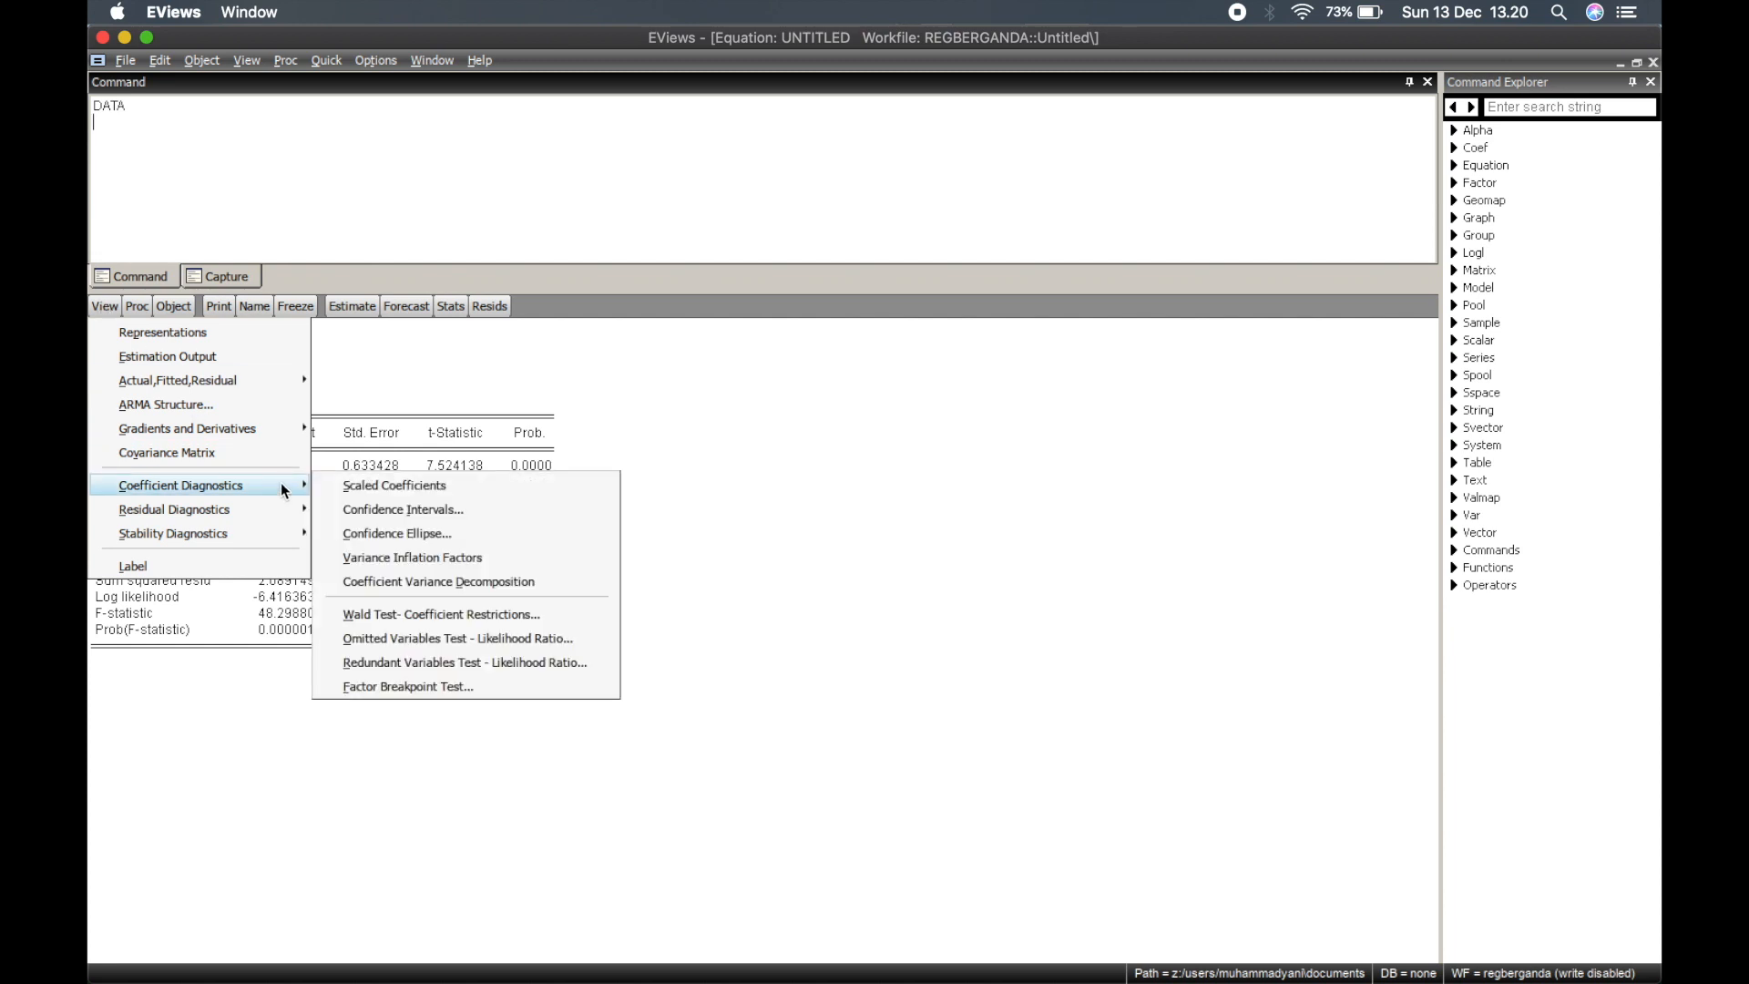
click(386, 555)
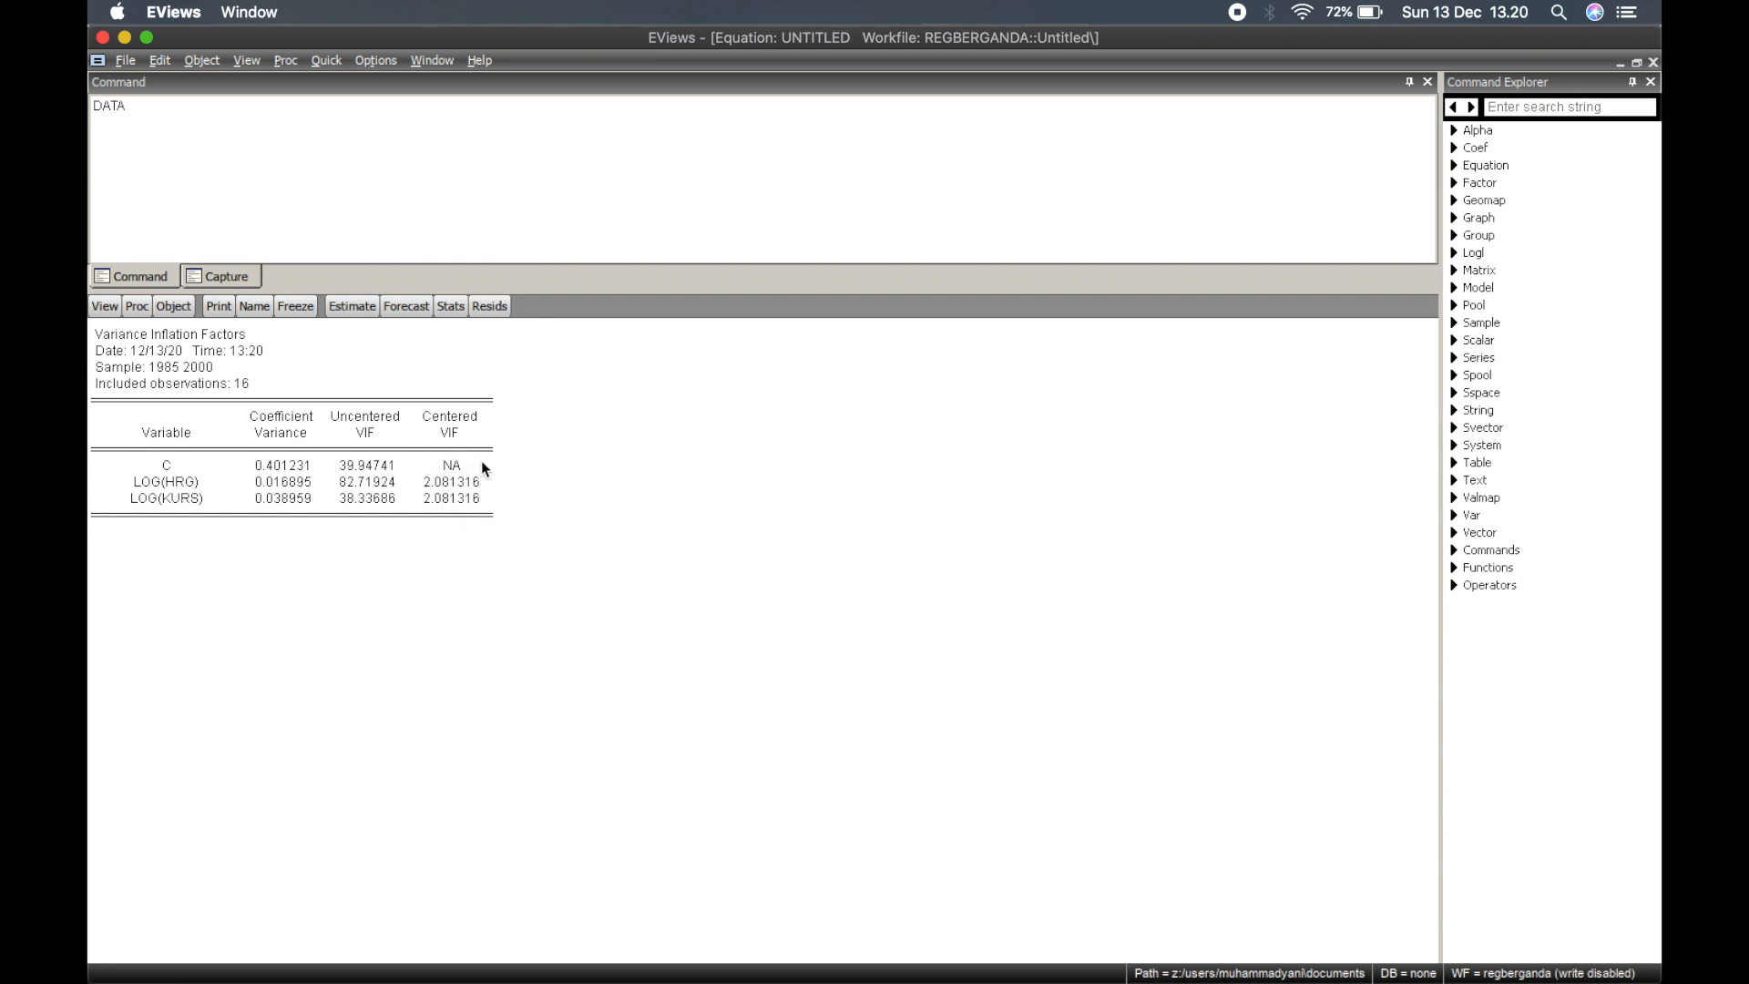
Run the Serial Correlation LM Test on the log-linear equation's residuals with 2 lags included.
click(105, 307)
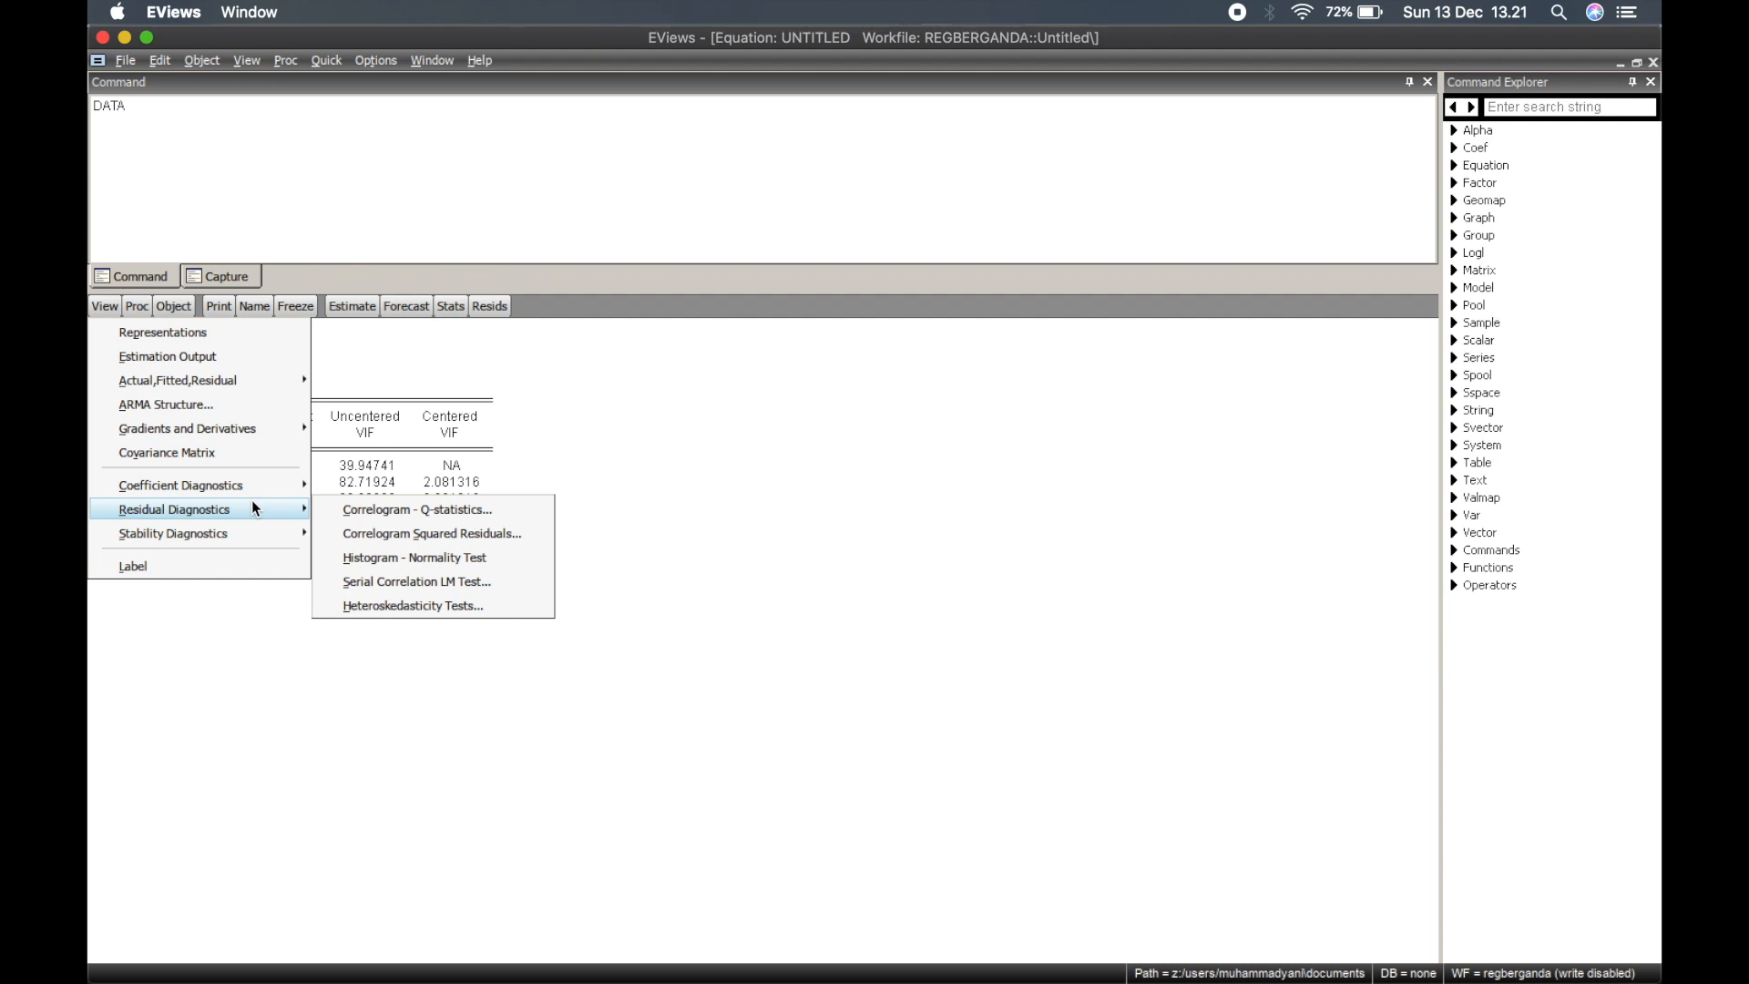
click(422, 580)
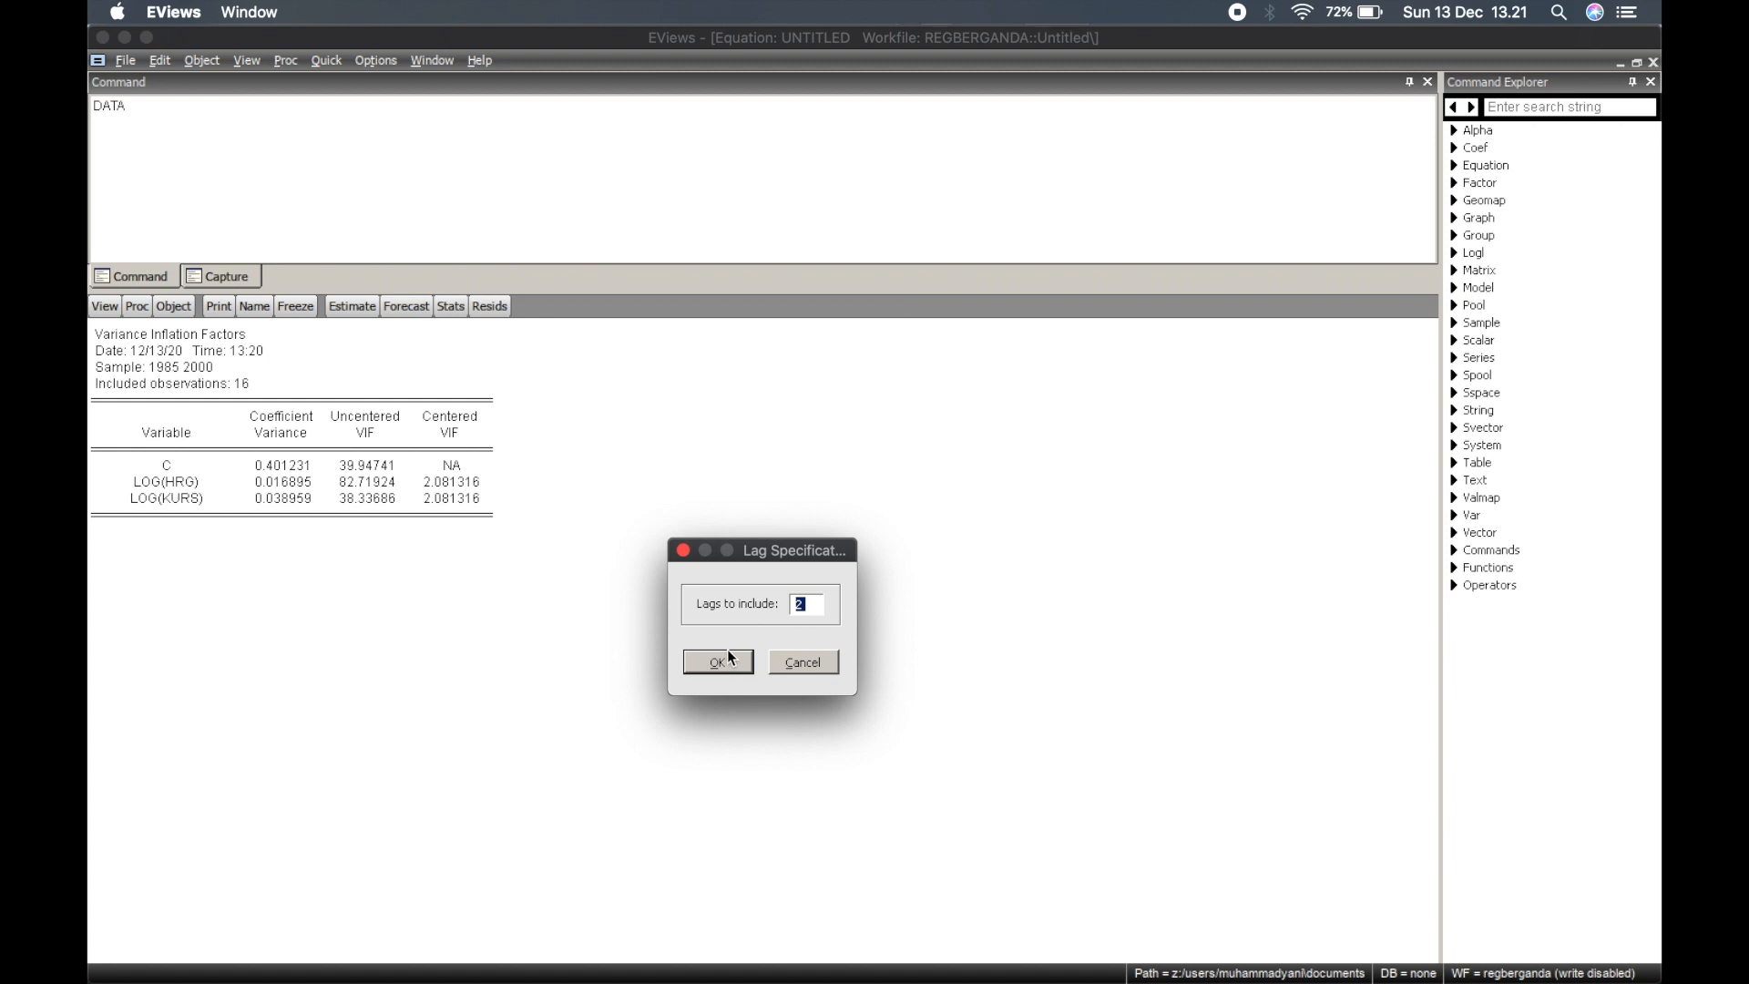
click(731, 657)
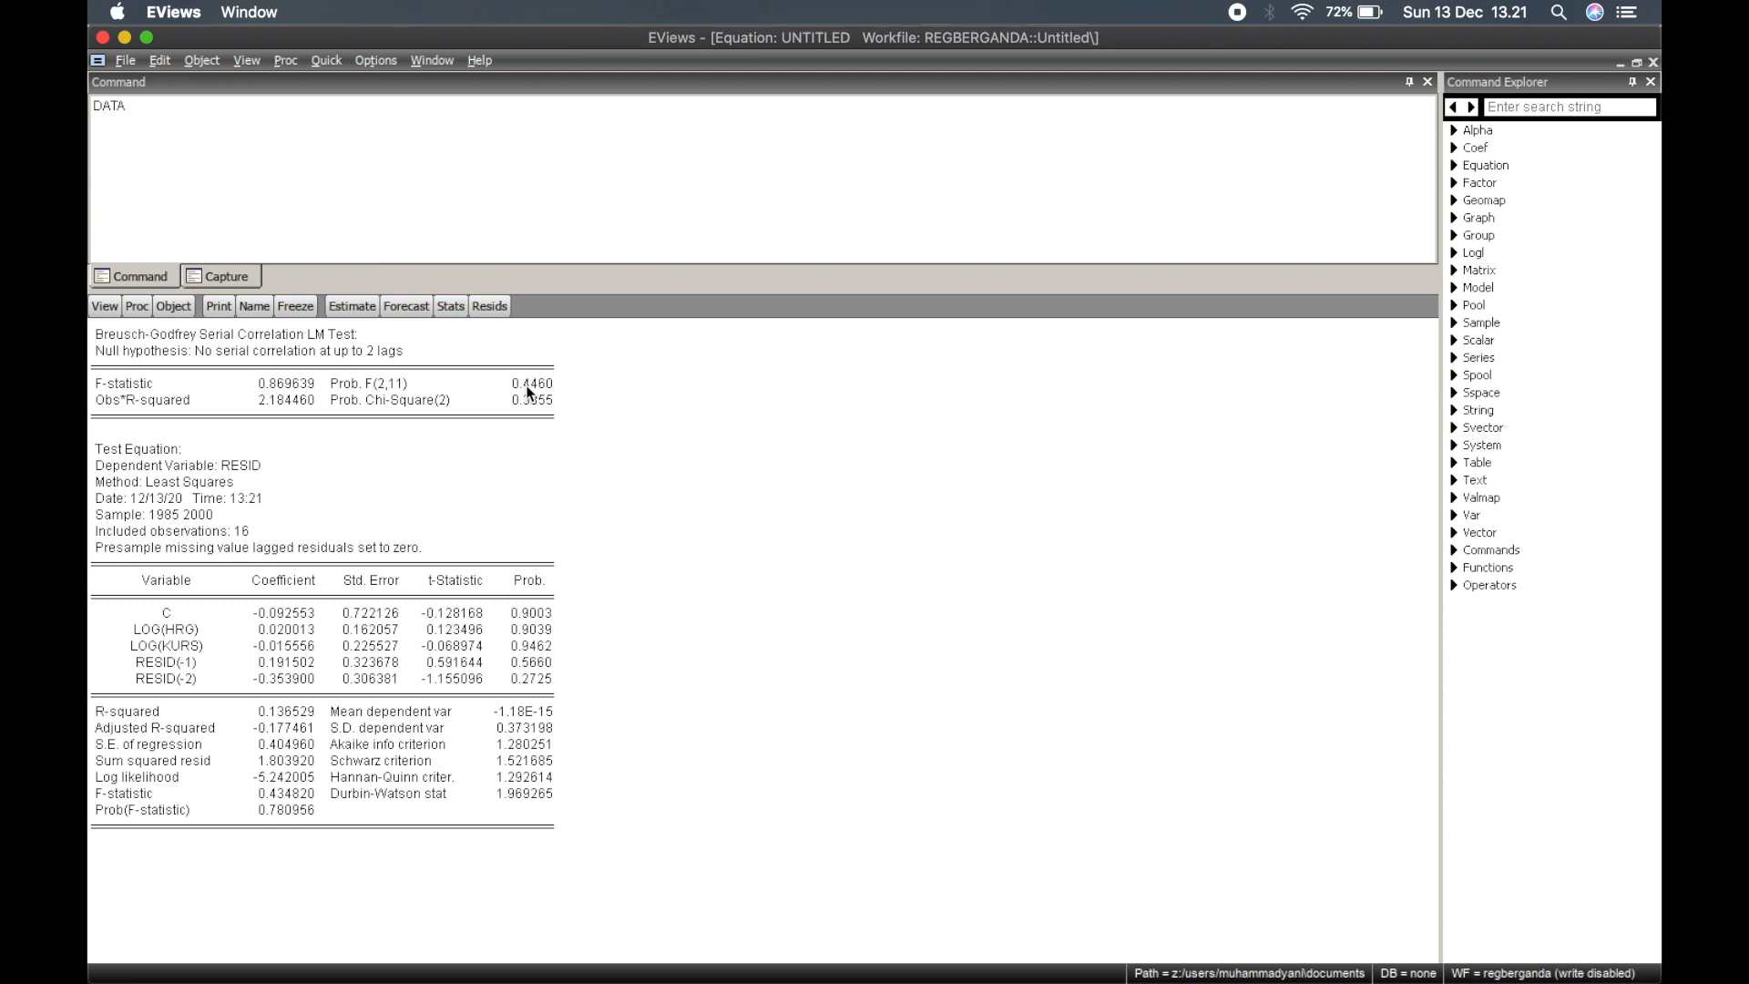
Run the Histogram - Normality Test on the log-linear equation's residuals.
click(104, 307)
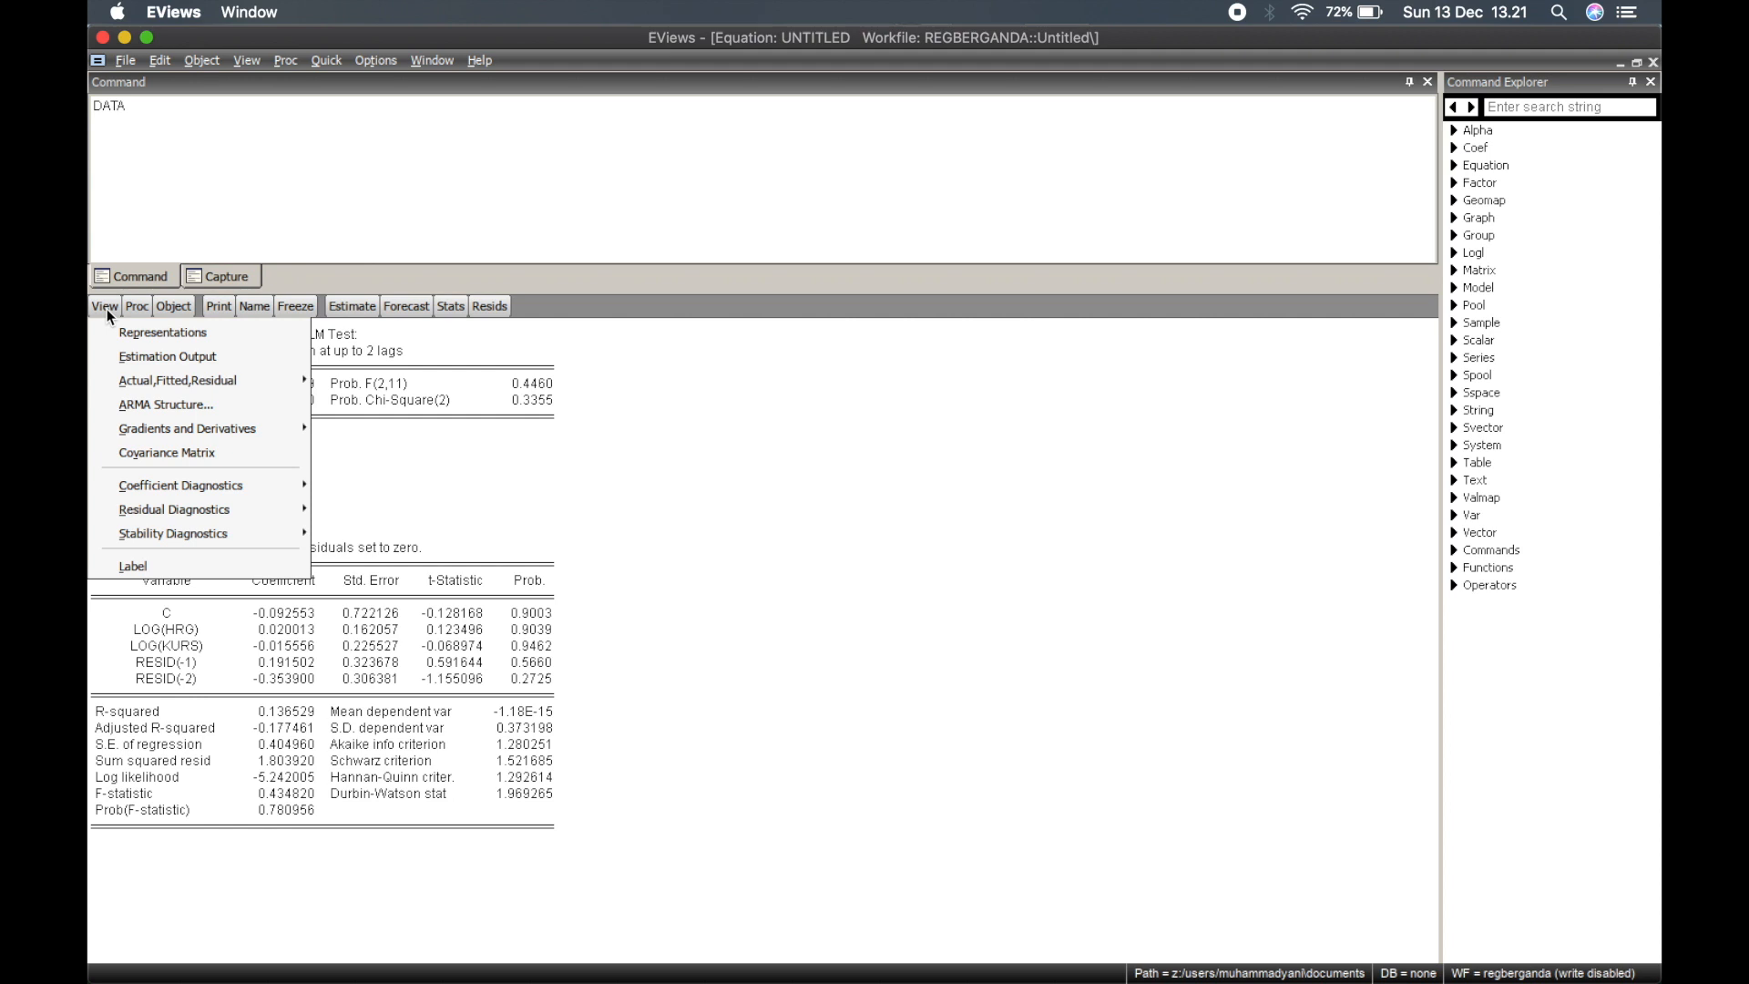
mouse_move(215, 510)
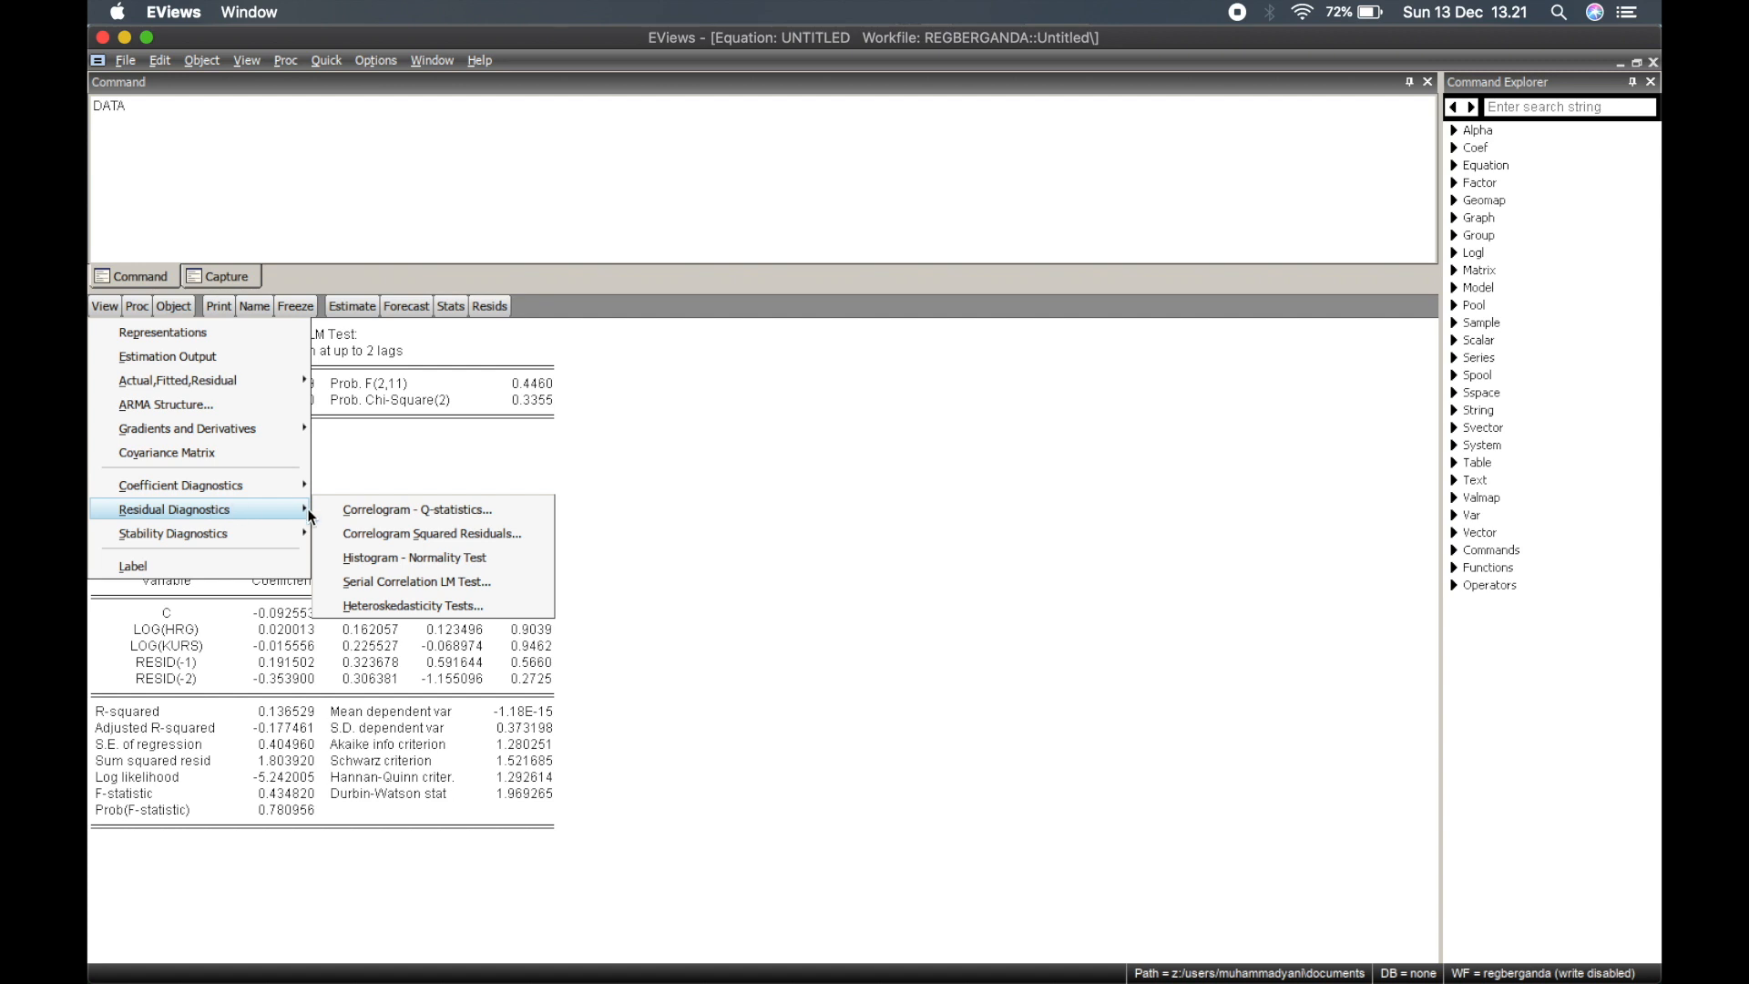
click(401, 560)
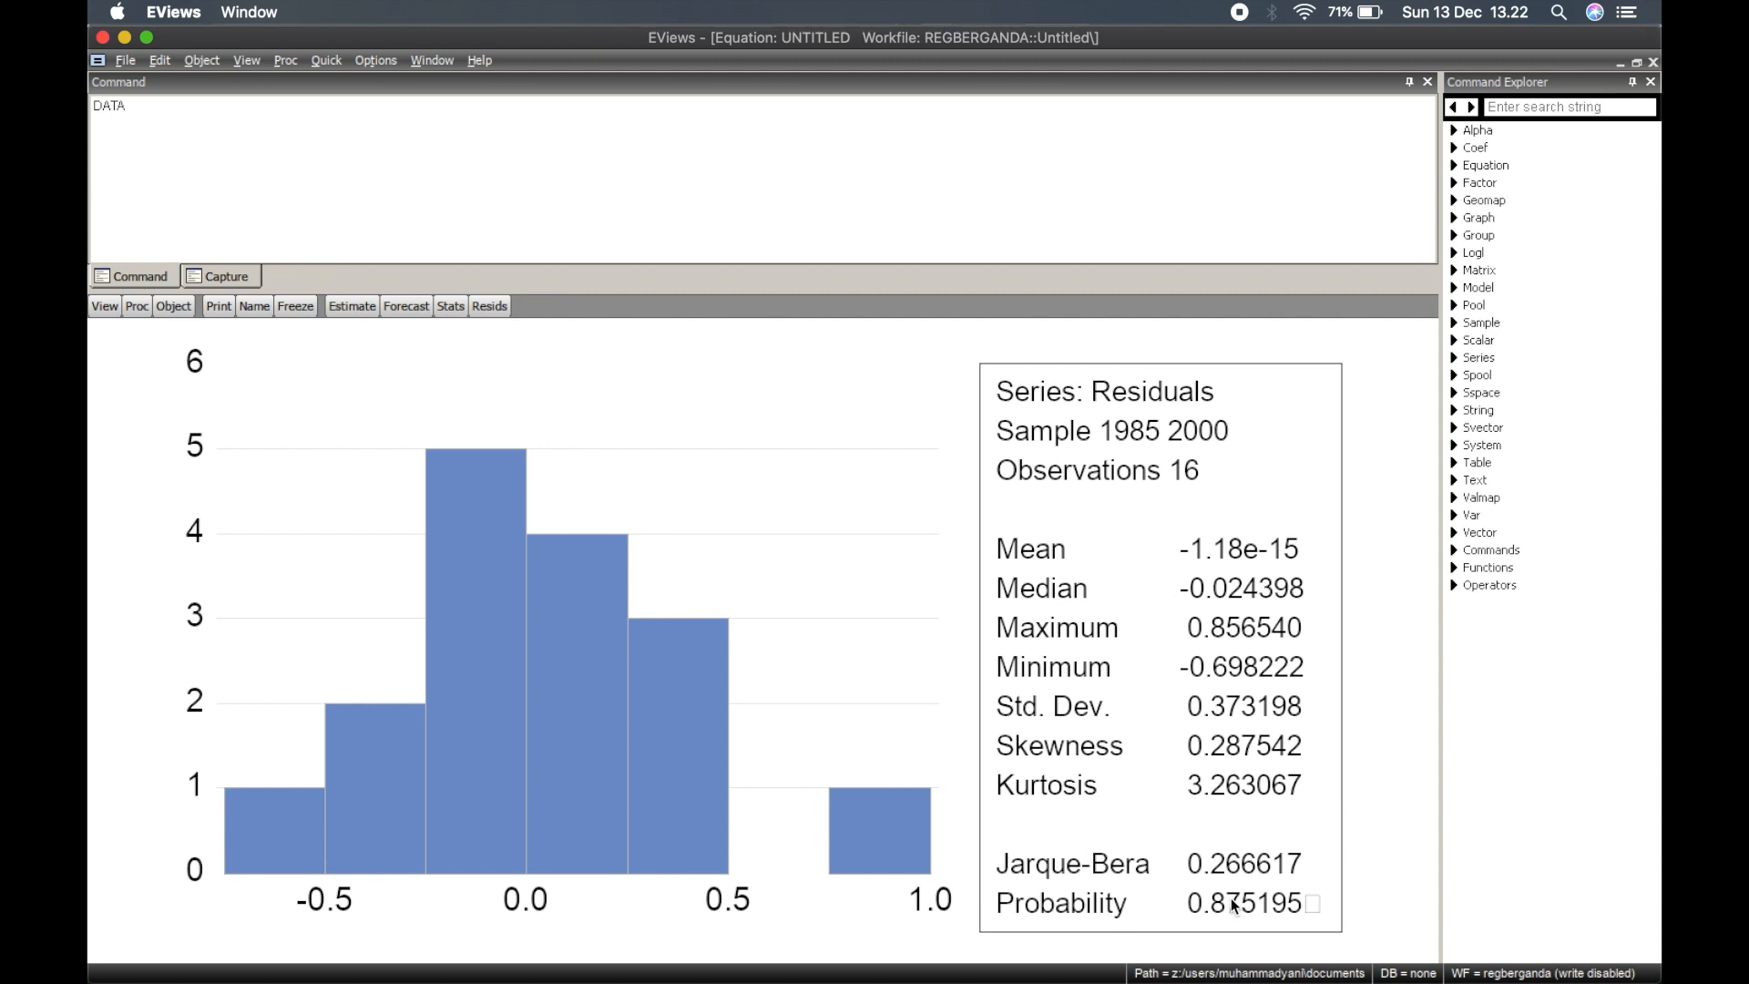
Run the Ramsey RESET Test on the log-linear equation with 1 fitted term.
click(101, 309)
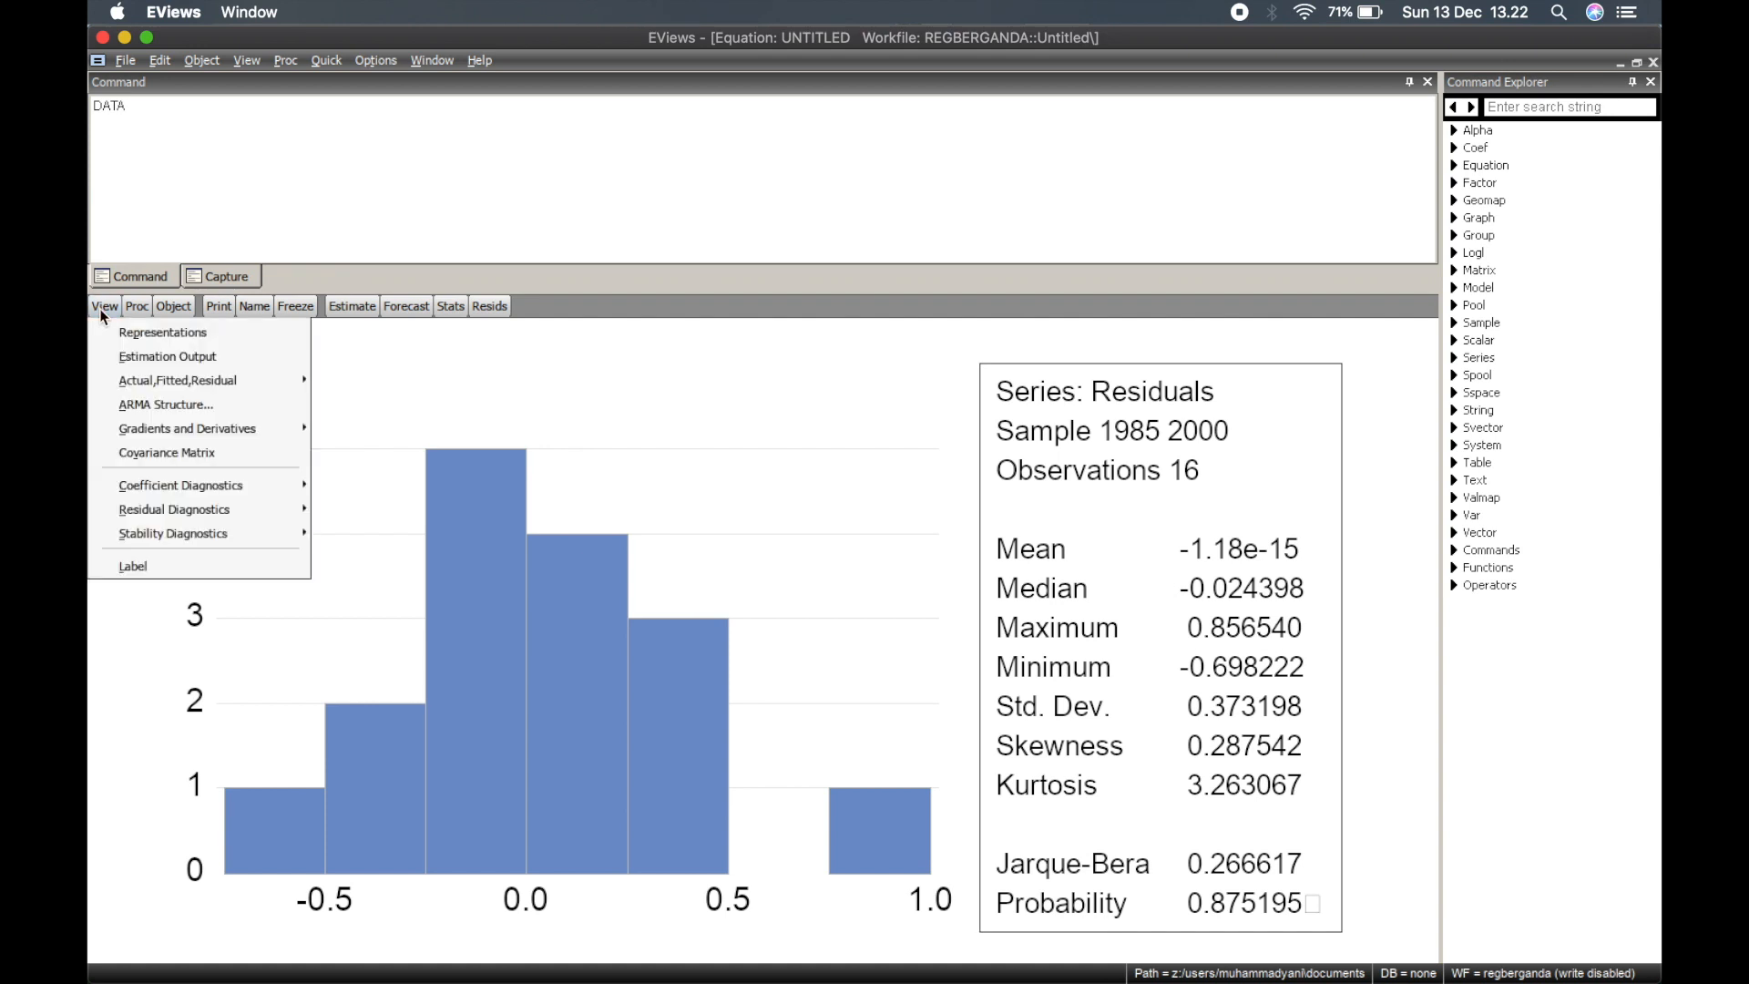
mouse_move(219, 535)
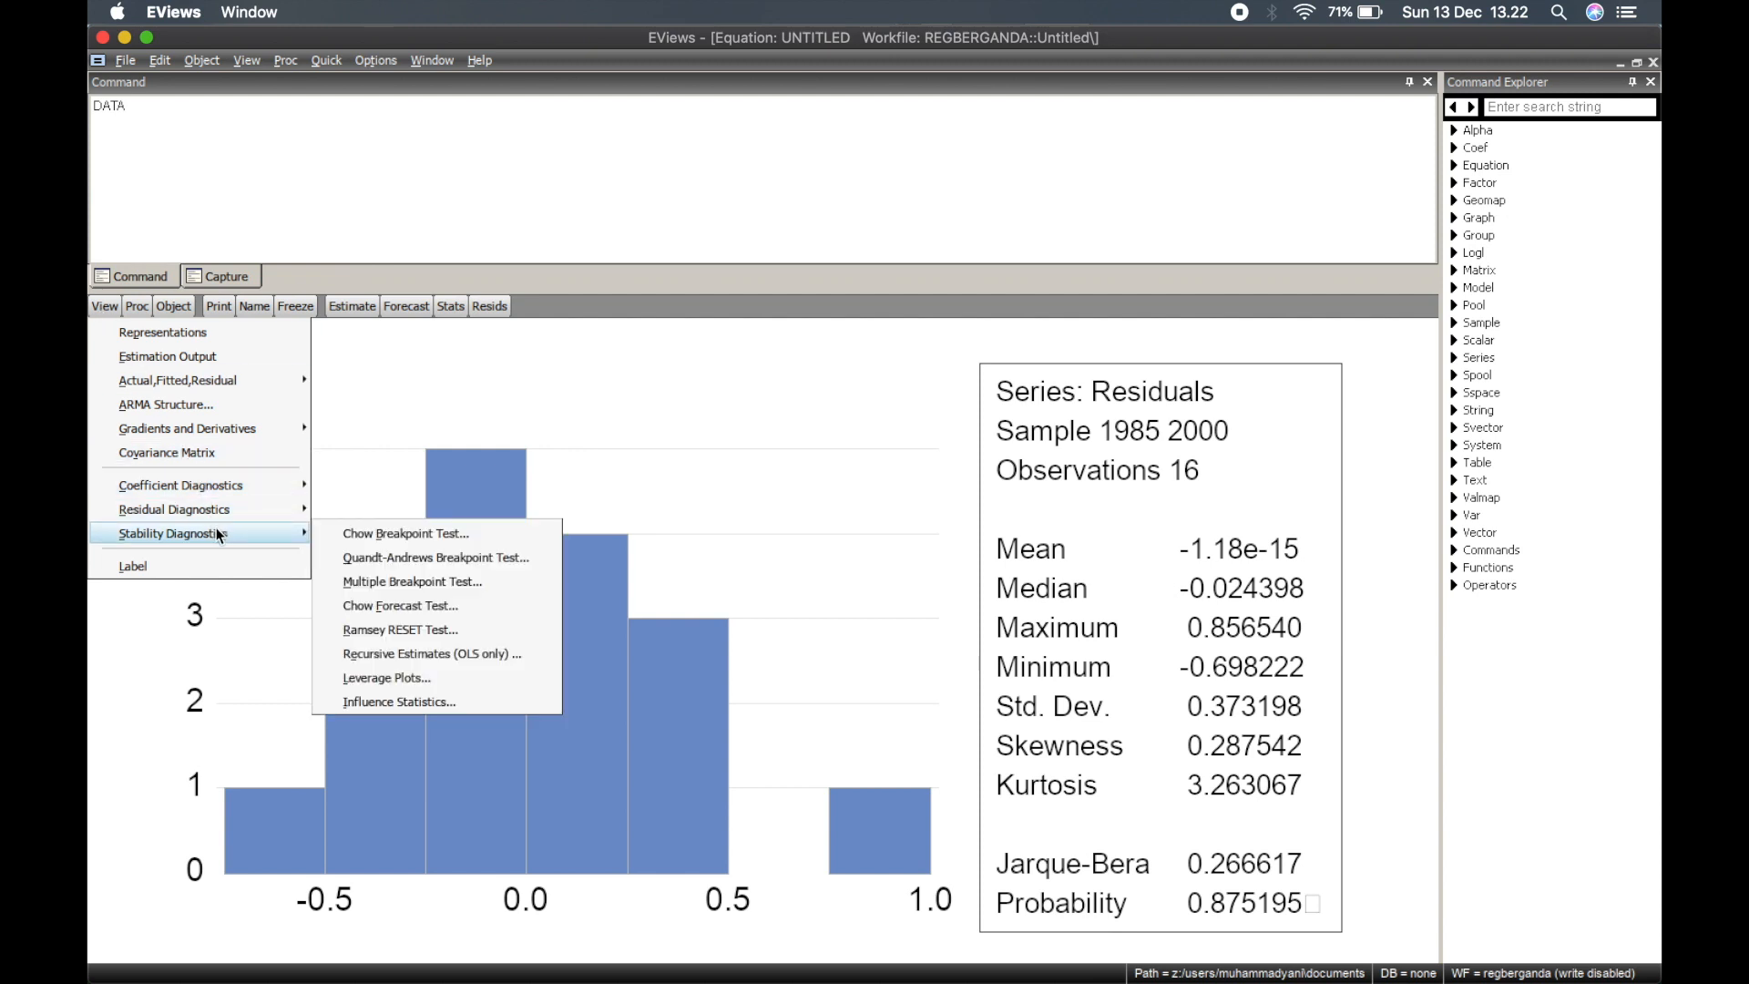
click(397, 630)
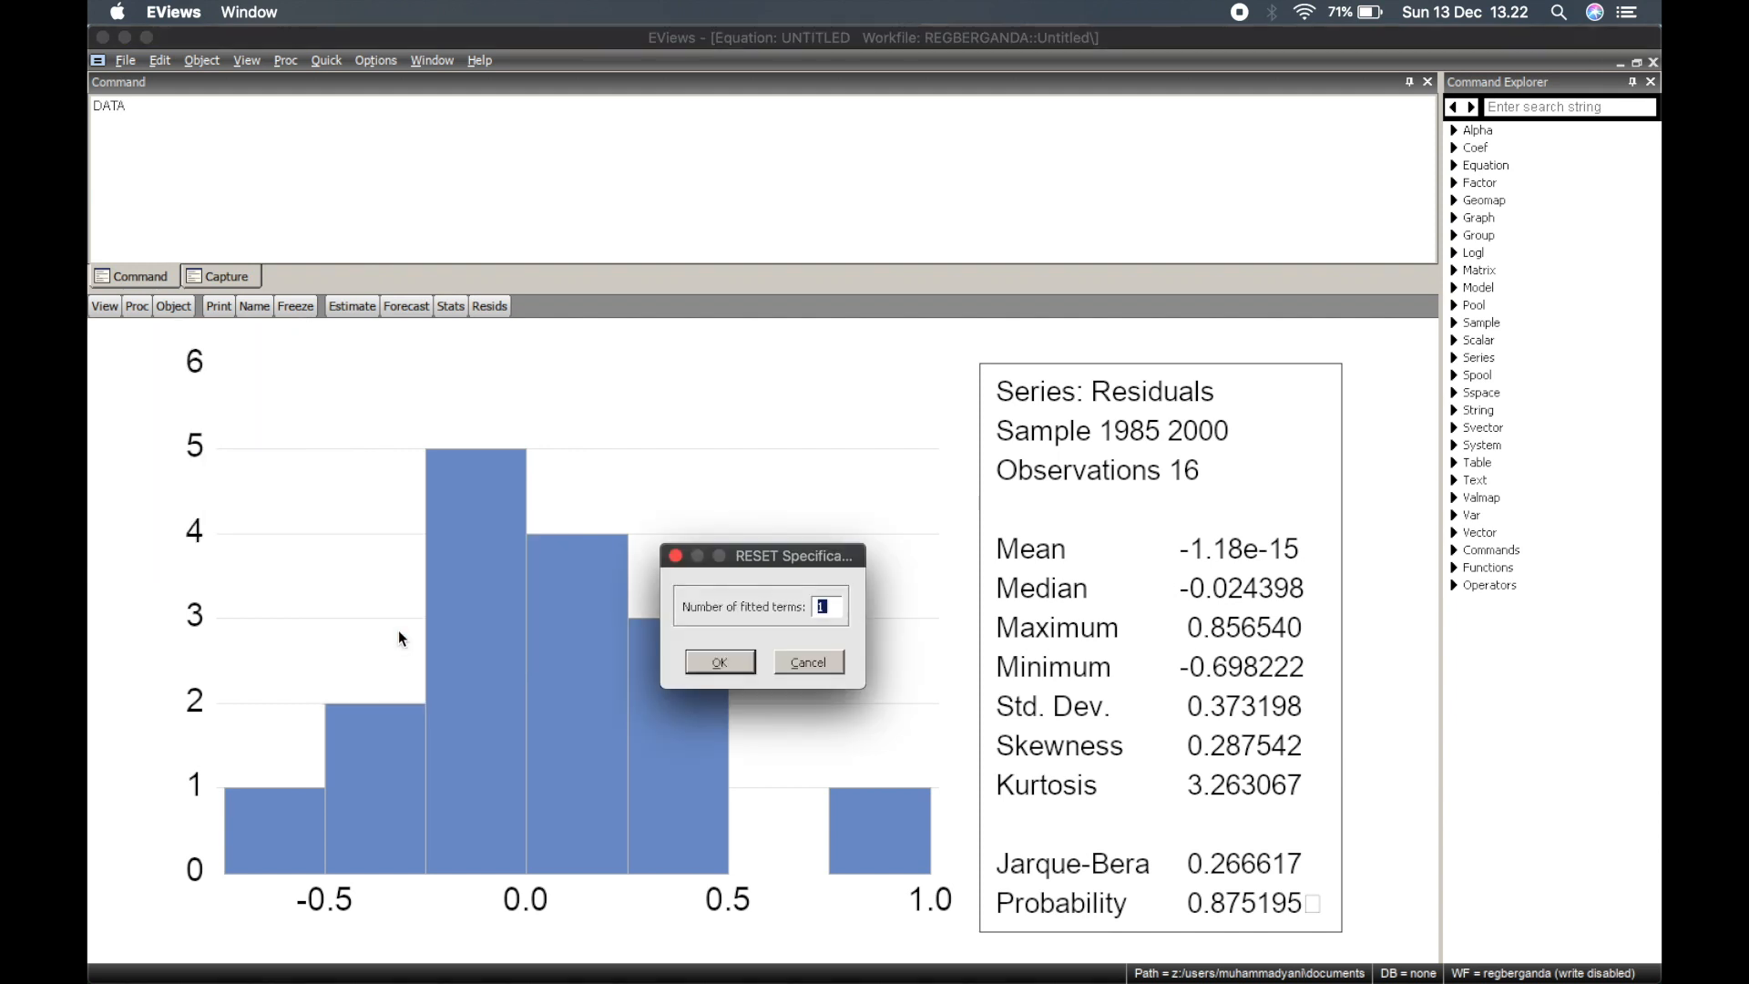
click(721, 665)
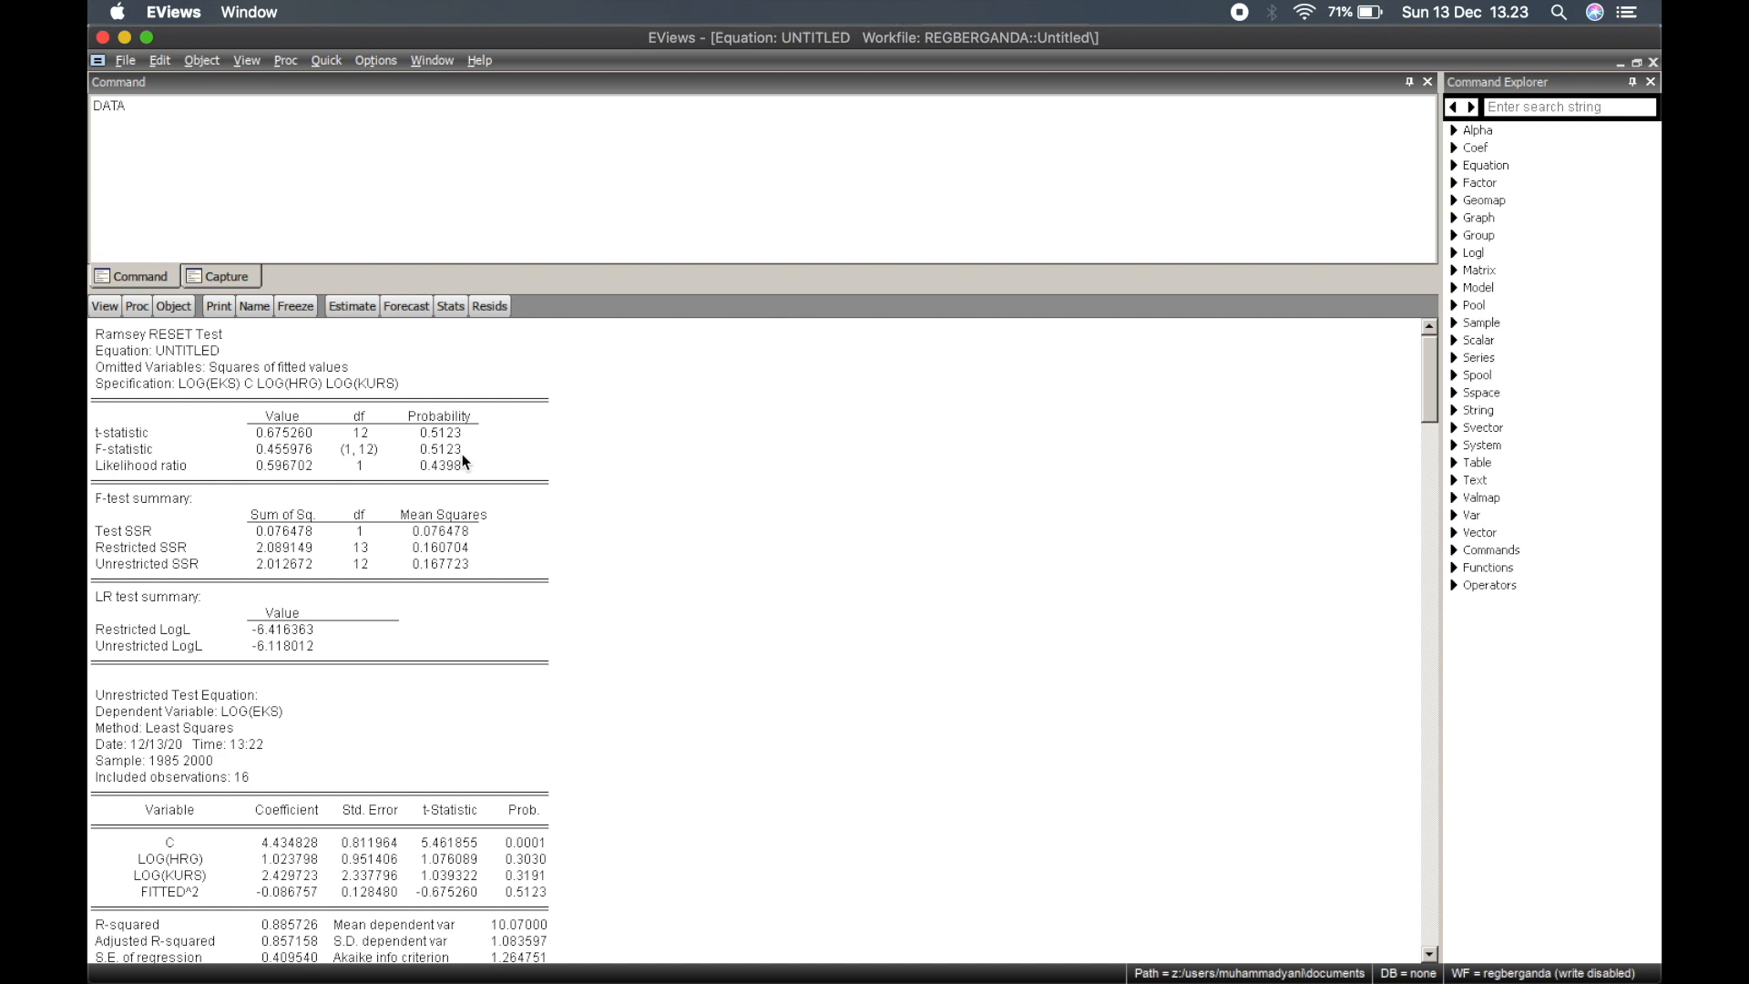
Run the Glejser heteroskedasticity test on the log-linear equation with c, log(hrg) and log(kurs) as regressors.
click(103, 308)
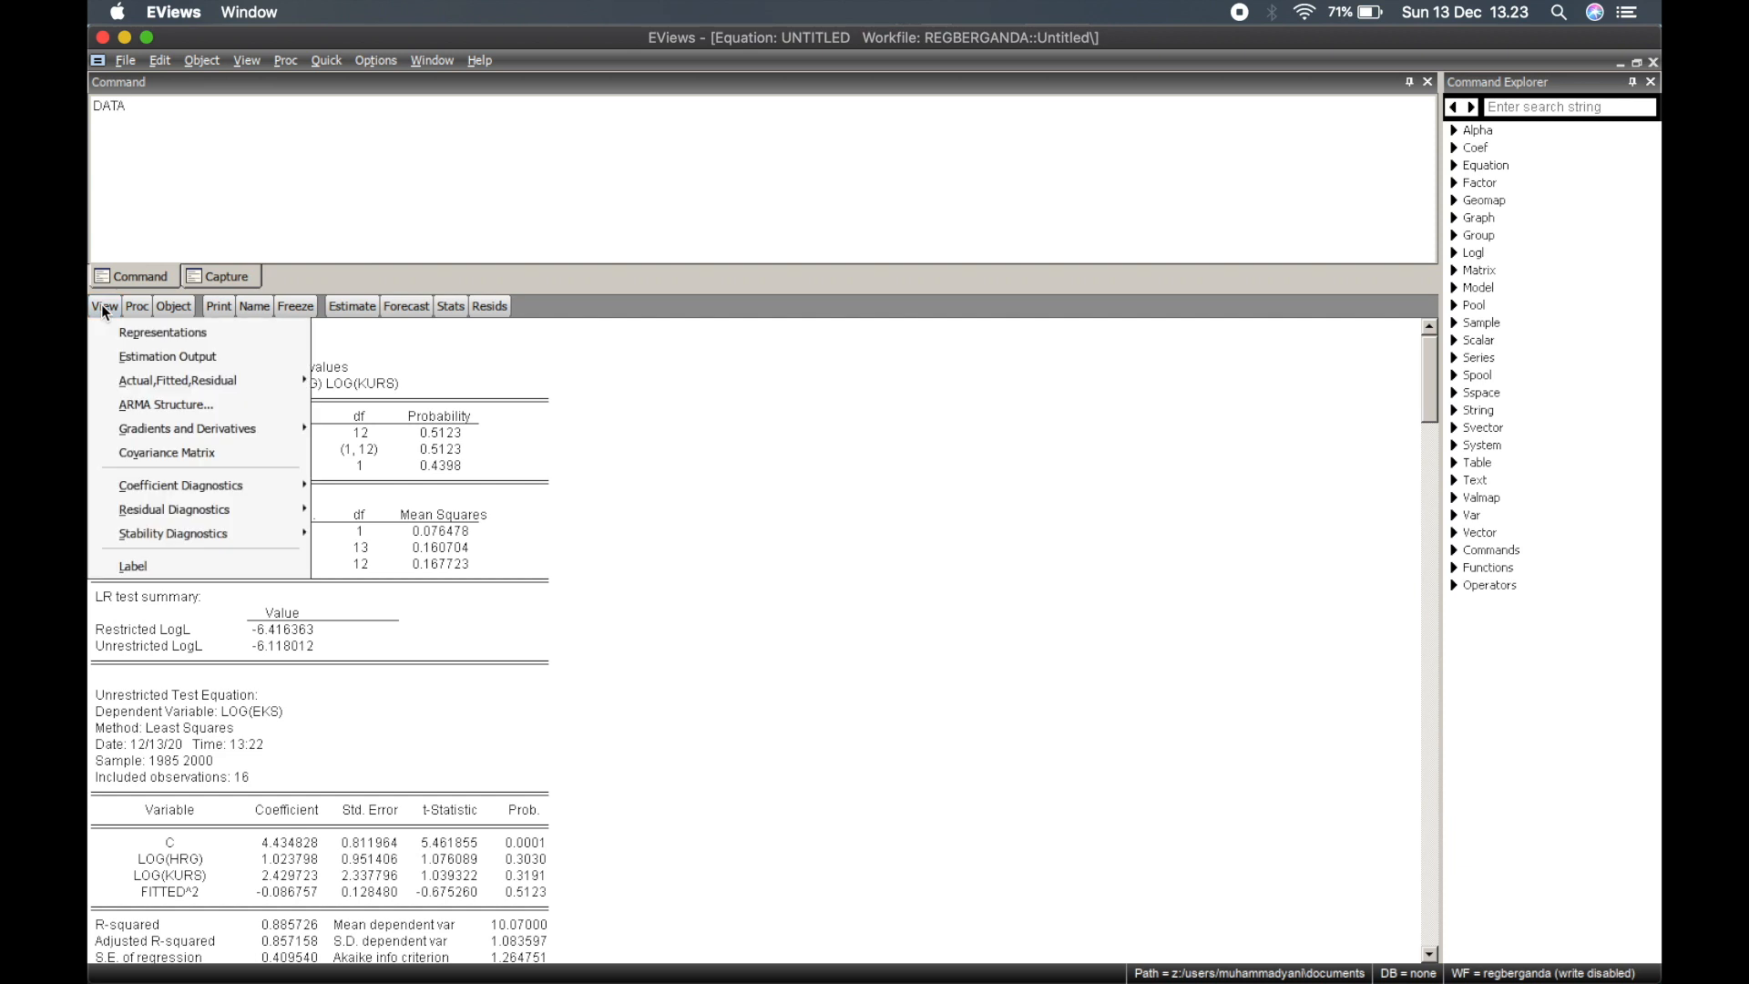
mouse_move(270, 512)
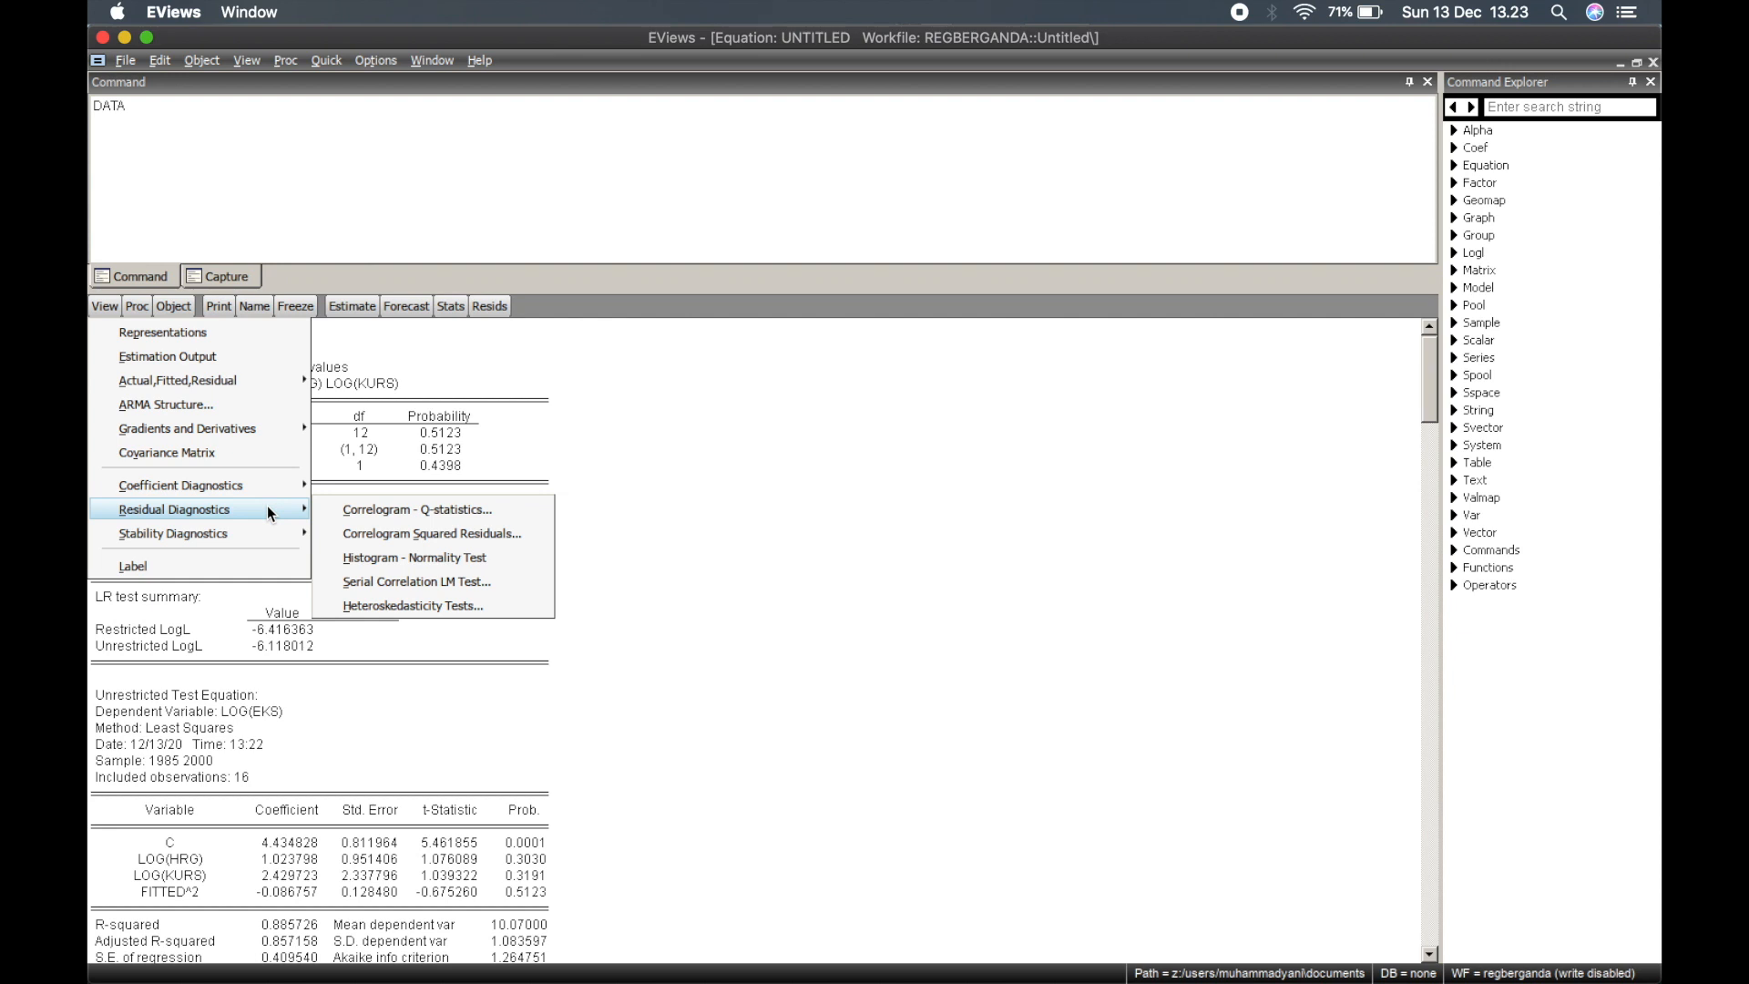
click(428, 605)
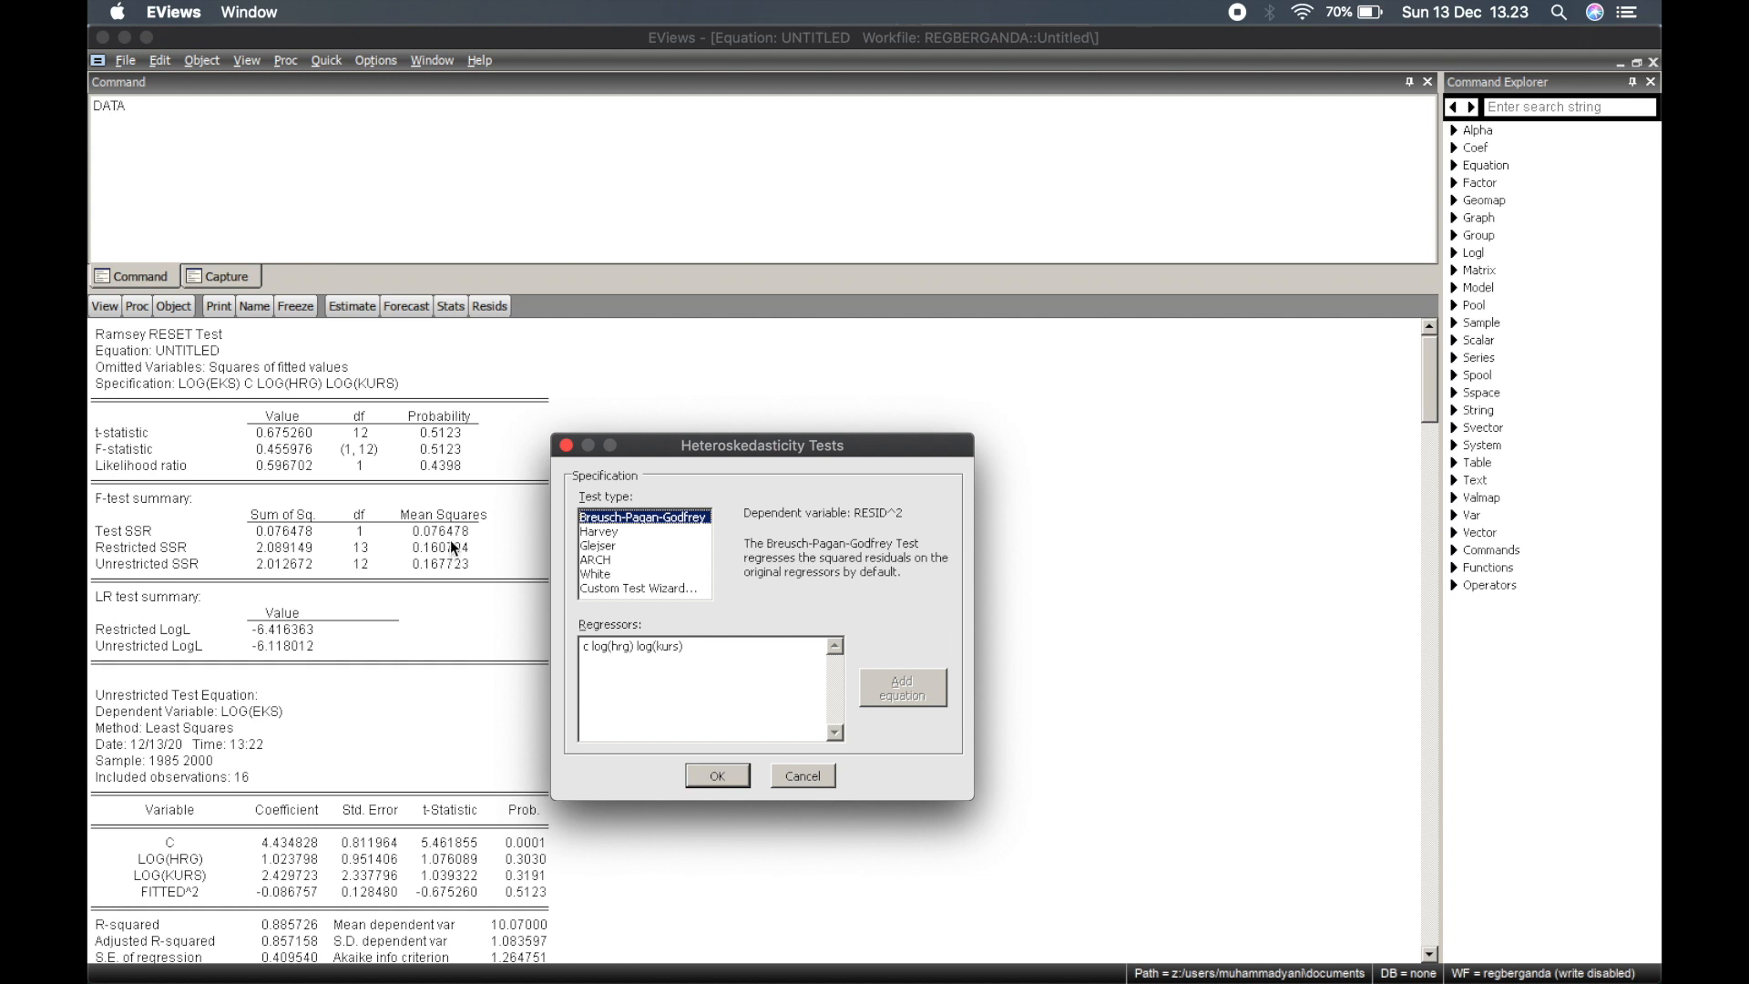
click(607, 549)
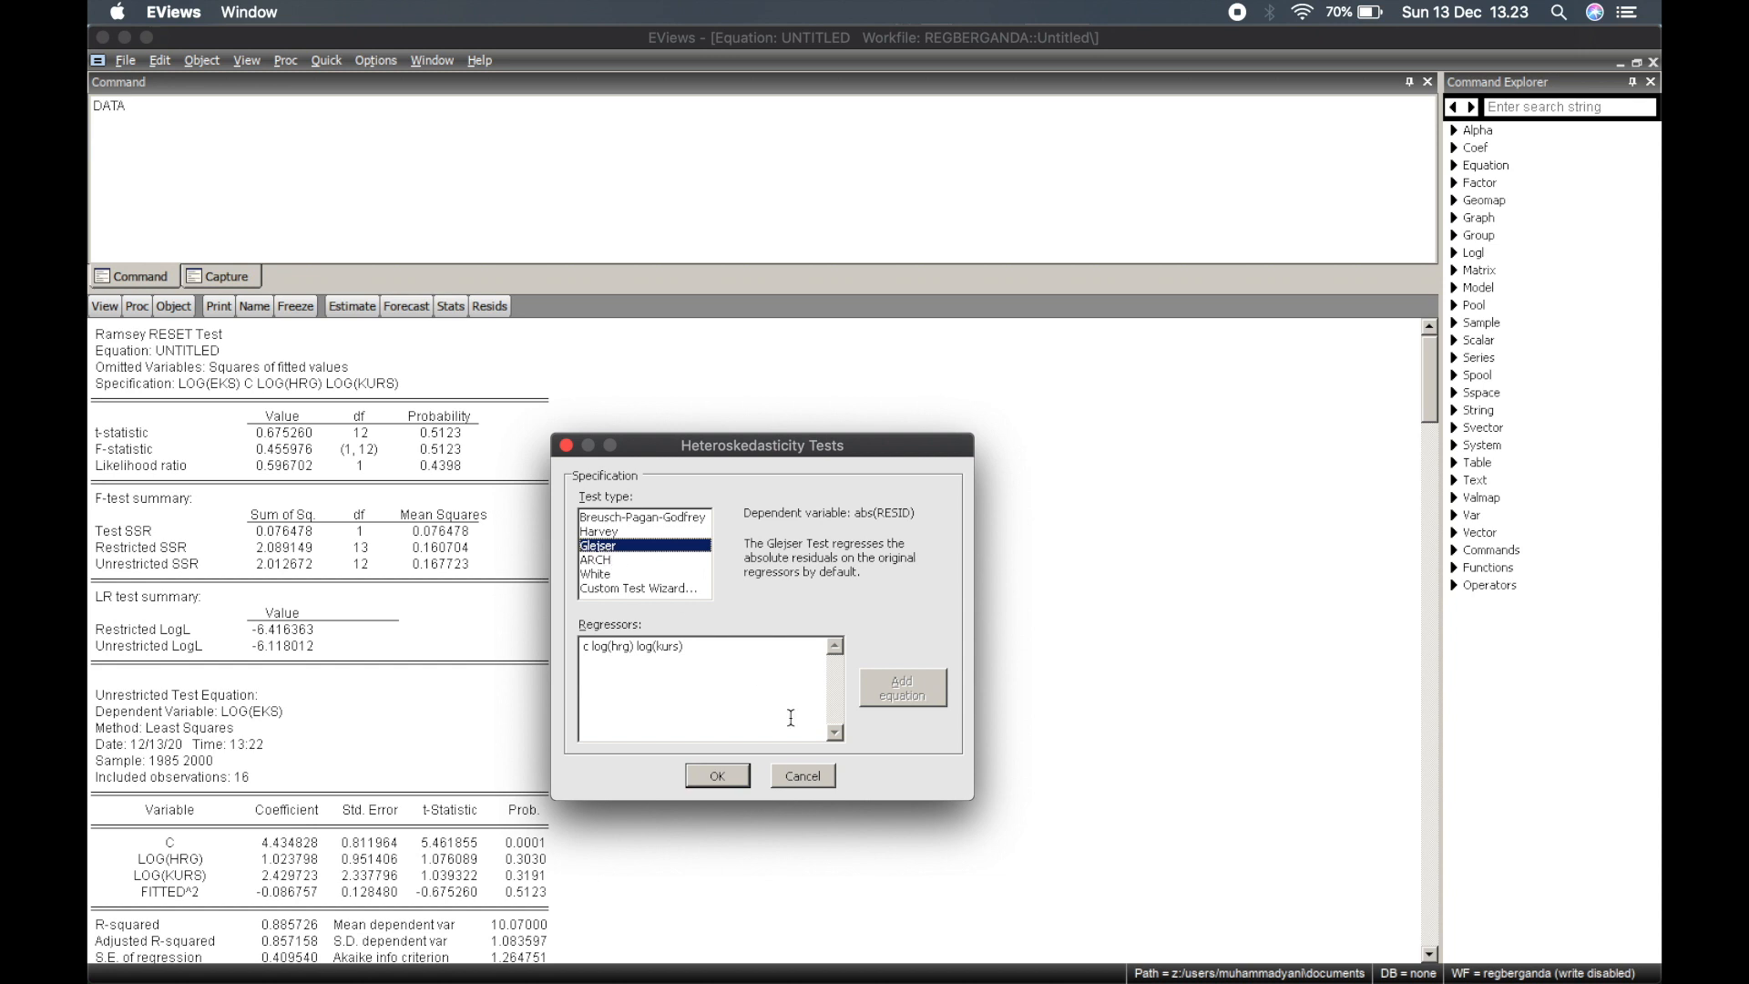
click(723, 776)
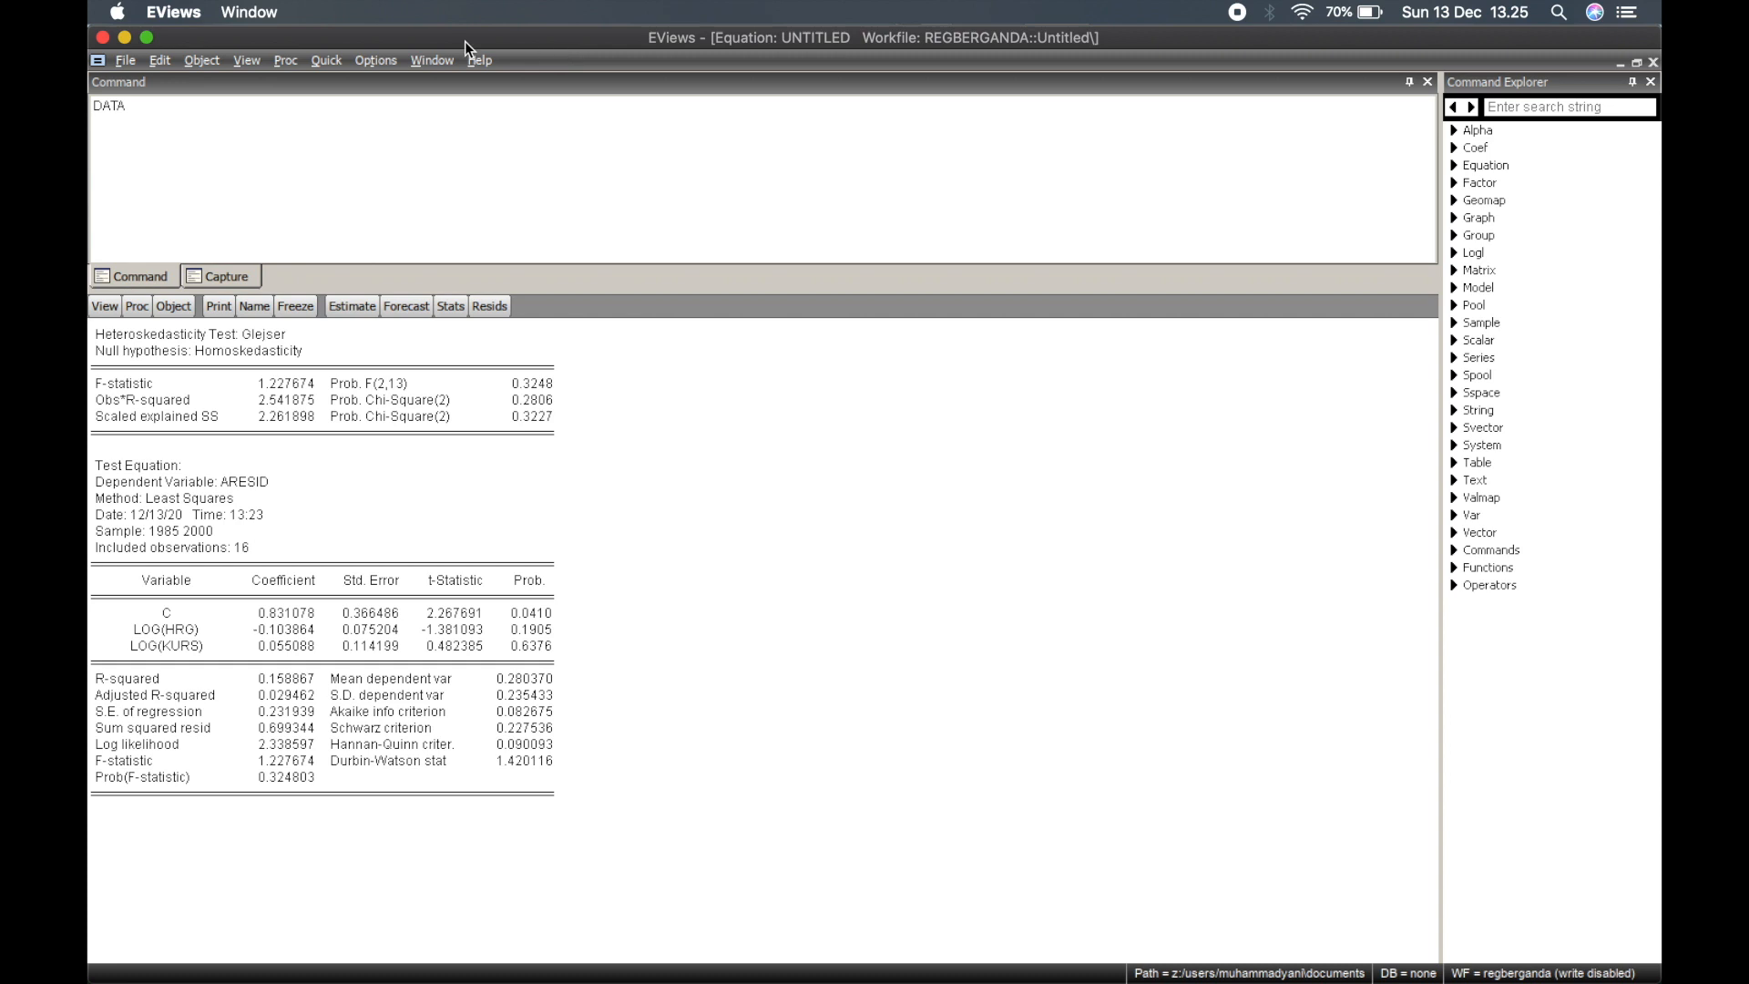
Start a new equation estimation with LOG(eks) as the dependent variable.
click(338, 63)
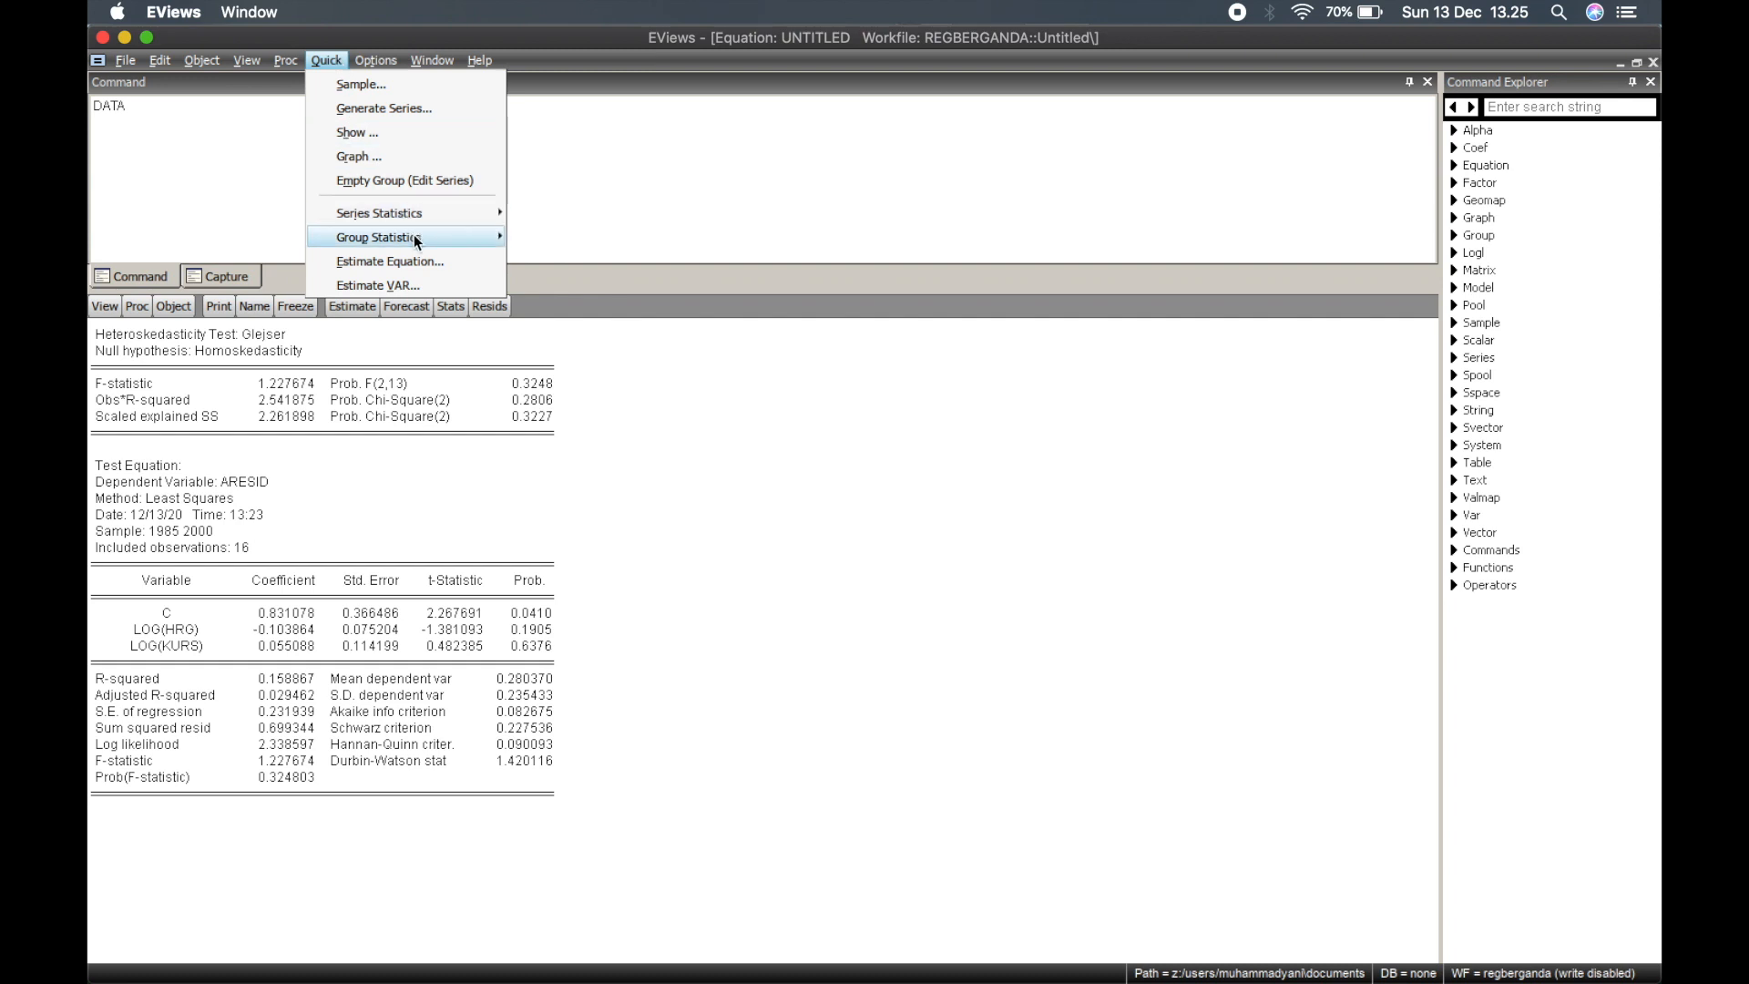
click(421, 261)
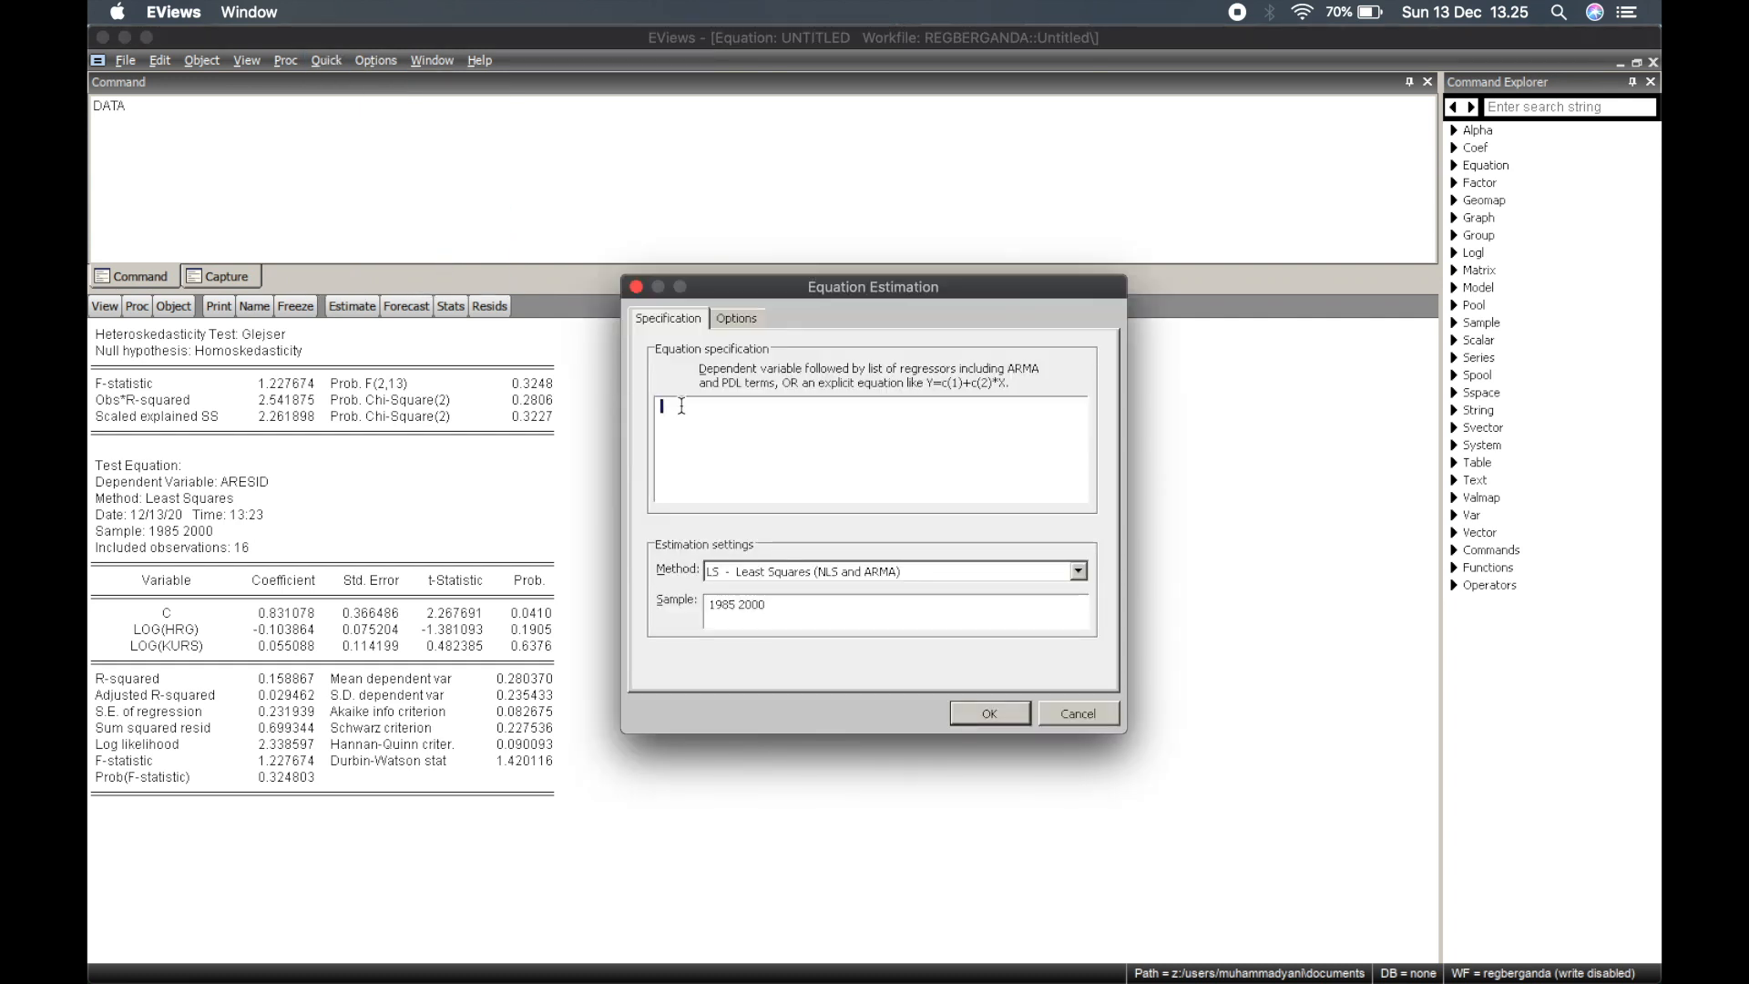
text(LOG)
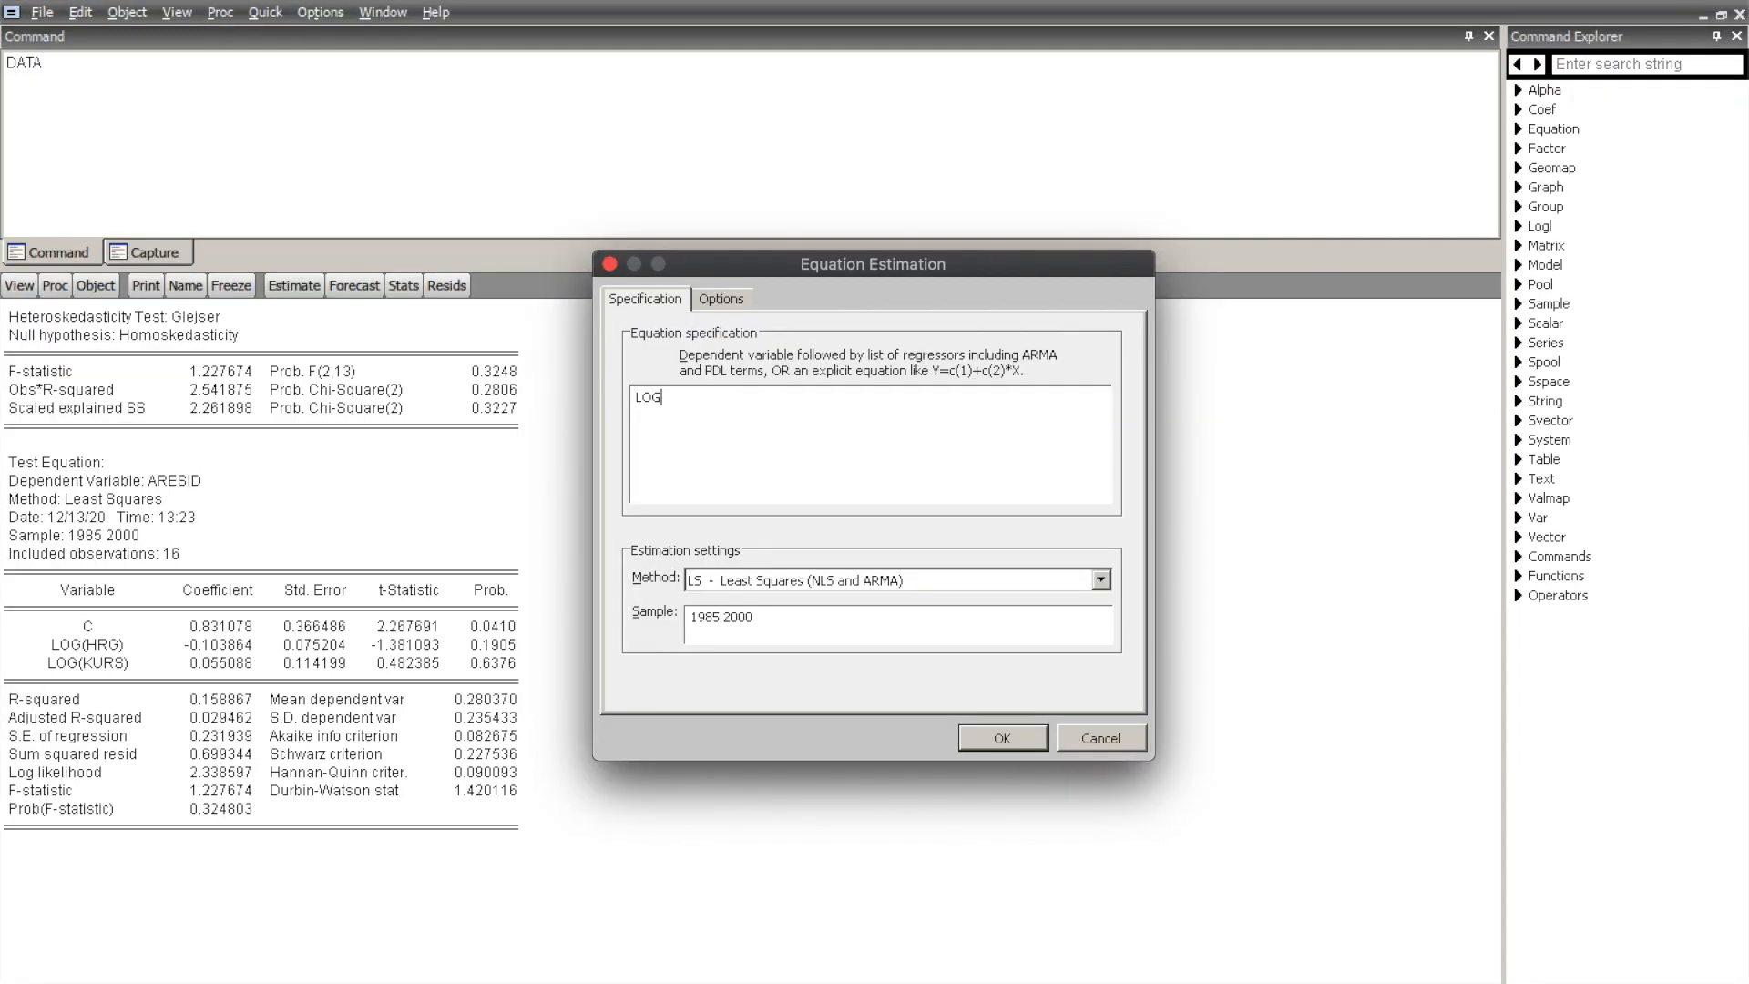
text((EKS)
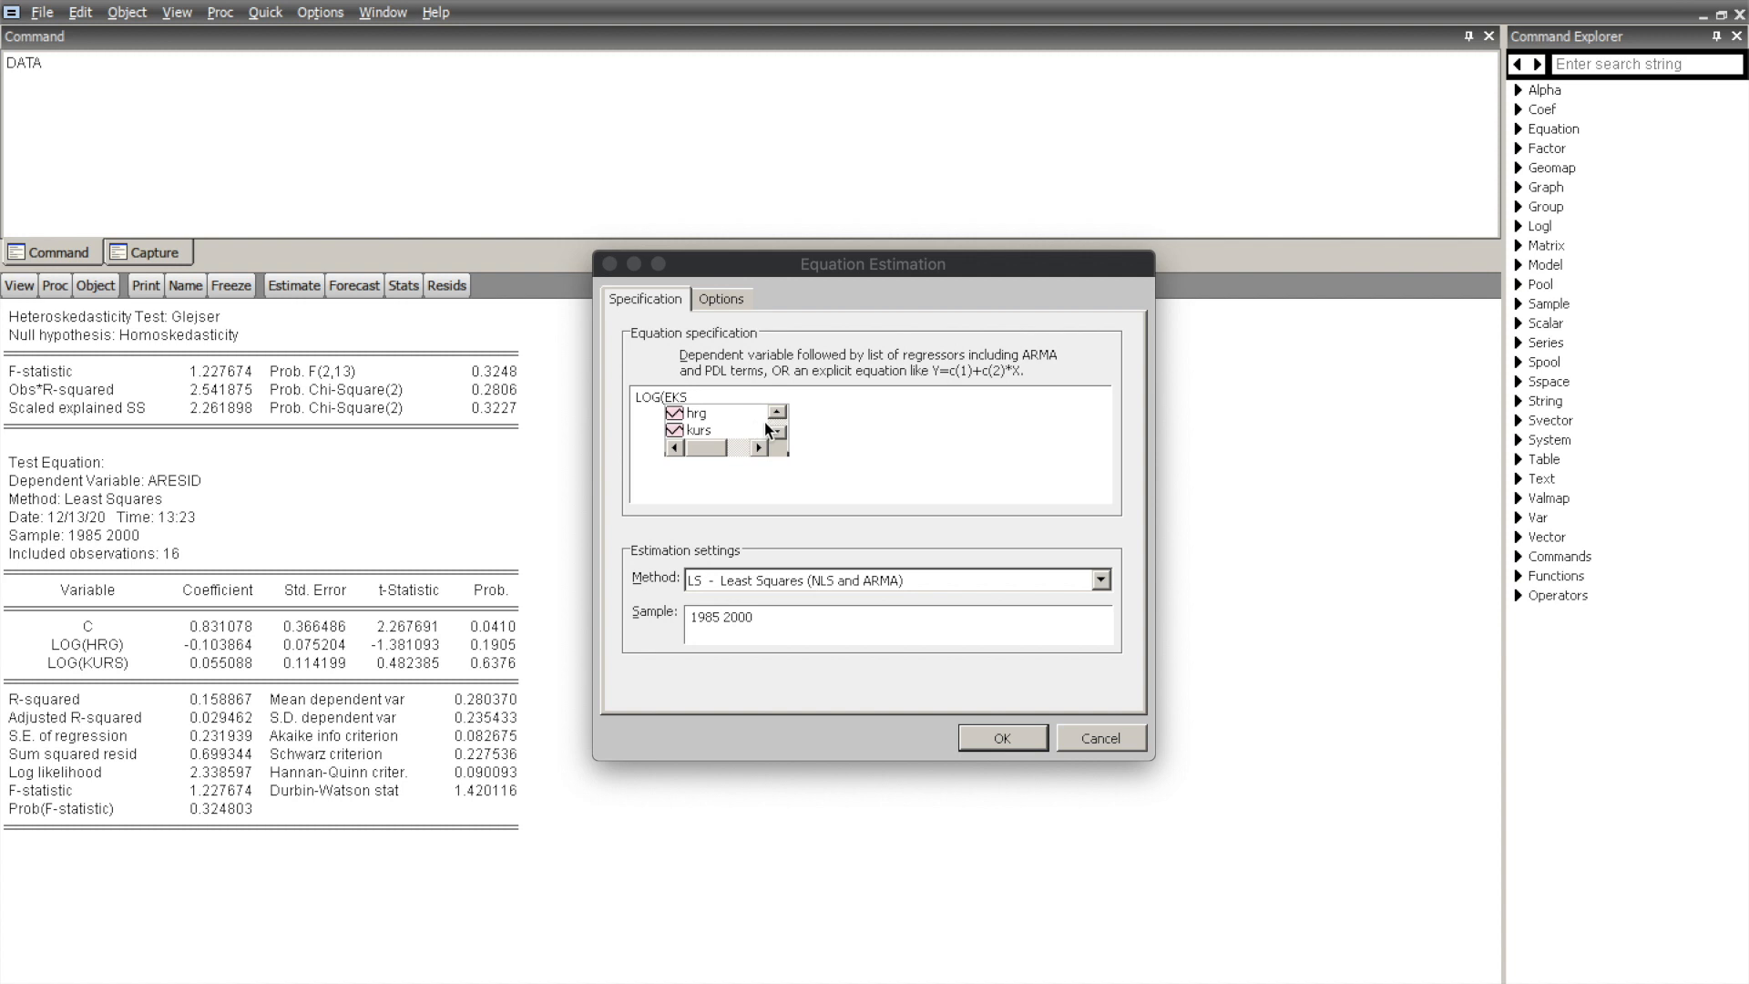
click(777, 412)
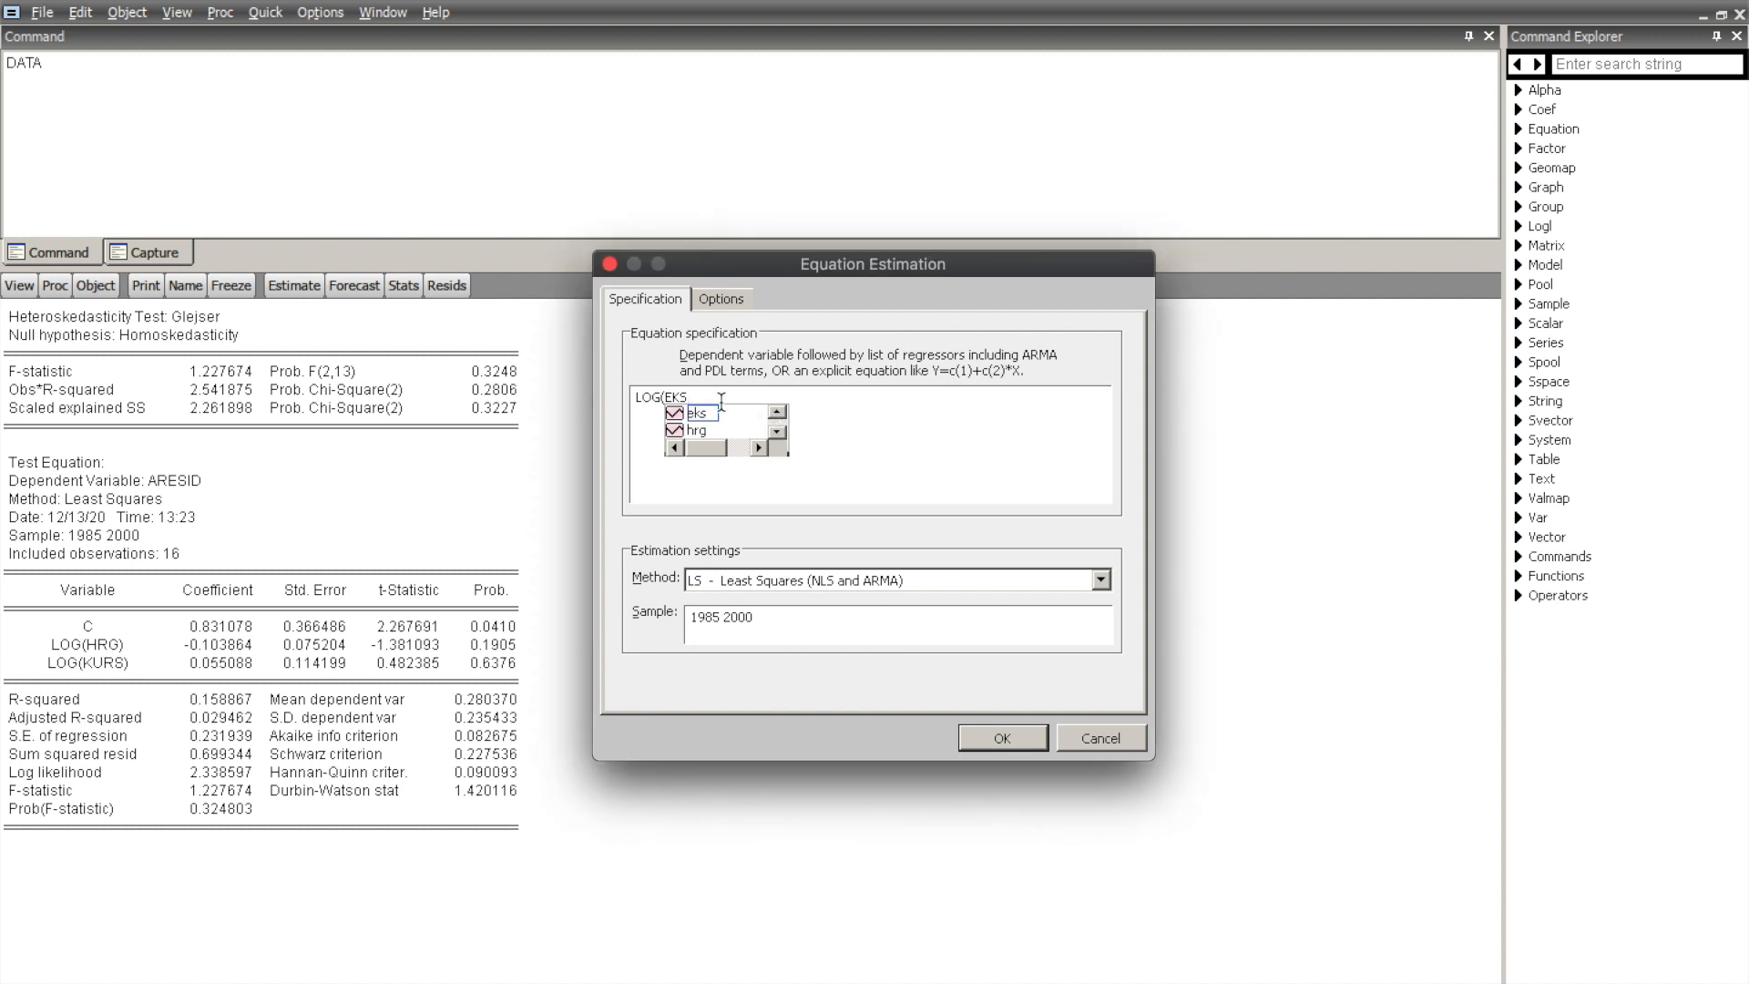
double_click(703, 416)
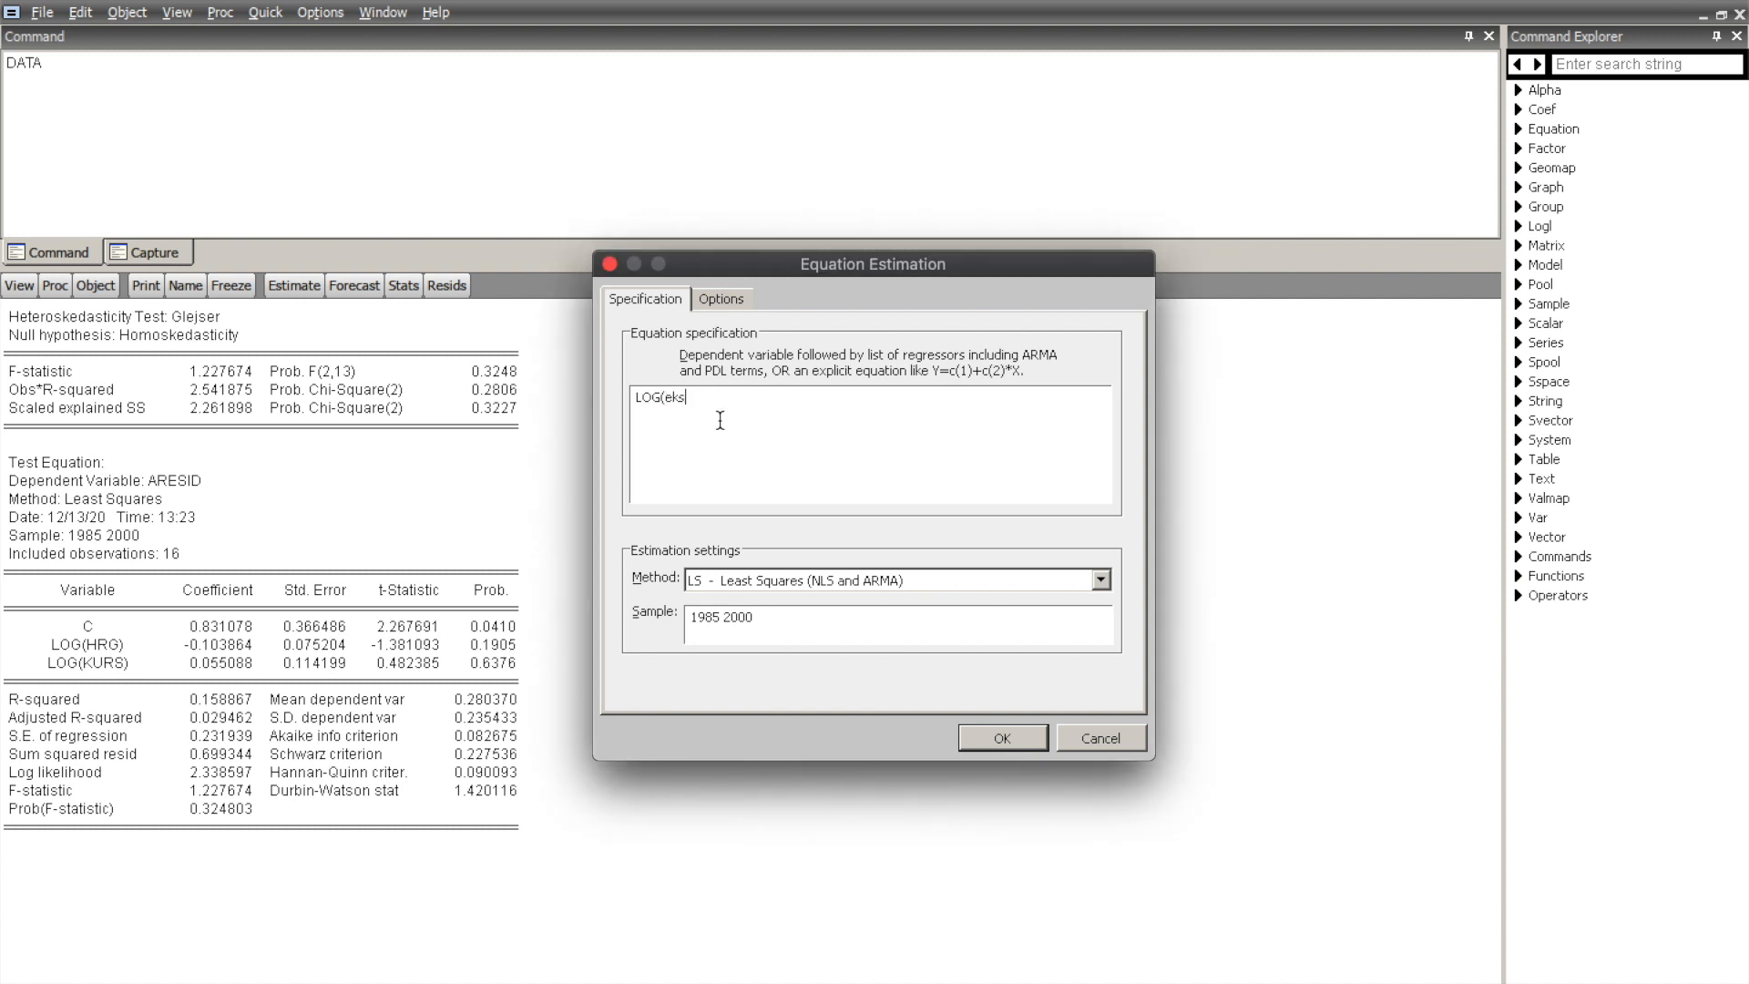
Add C, LOG(hrg) and LOG(kurs) as regressors and estimate the equation by least squares, deleting the previous untitled equation.
text() C LOG(HRG)
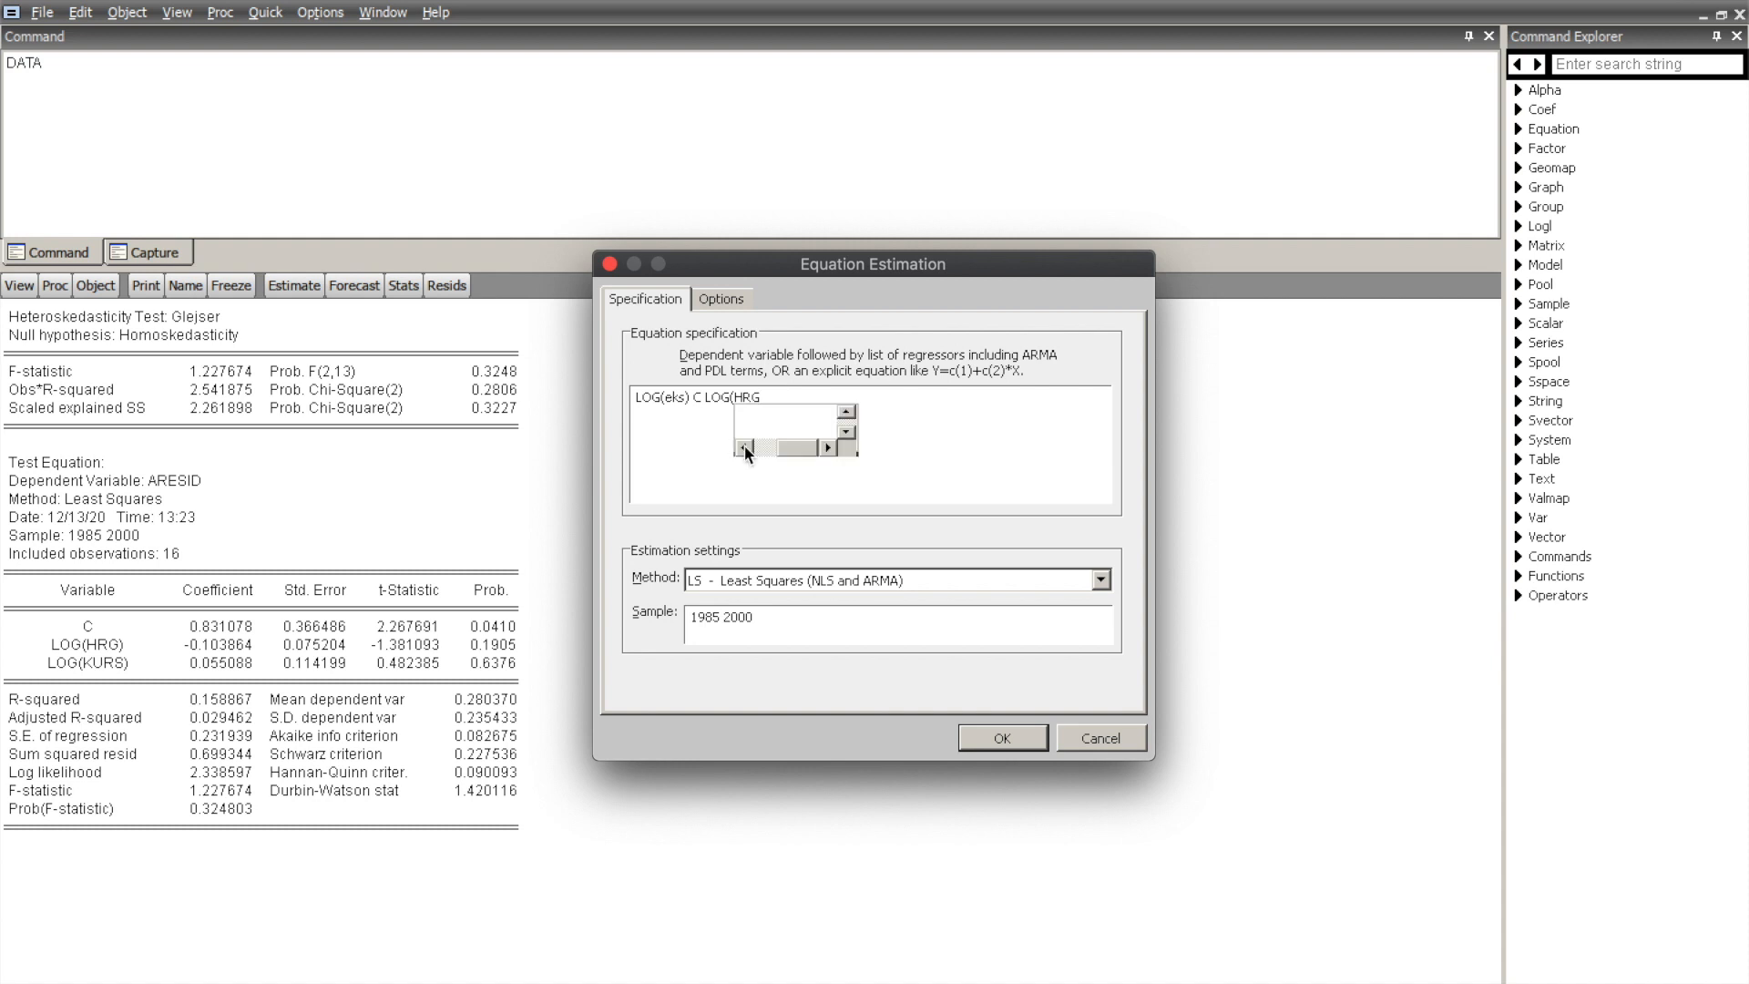
click(797, 445)
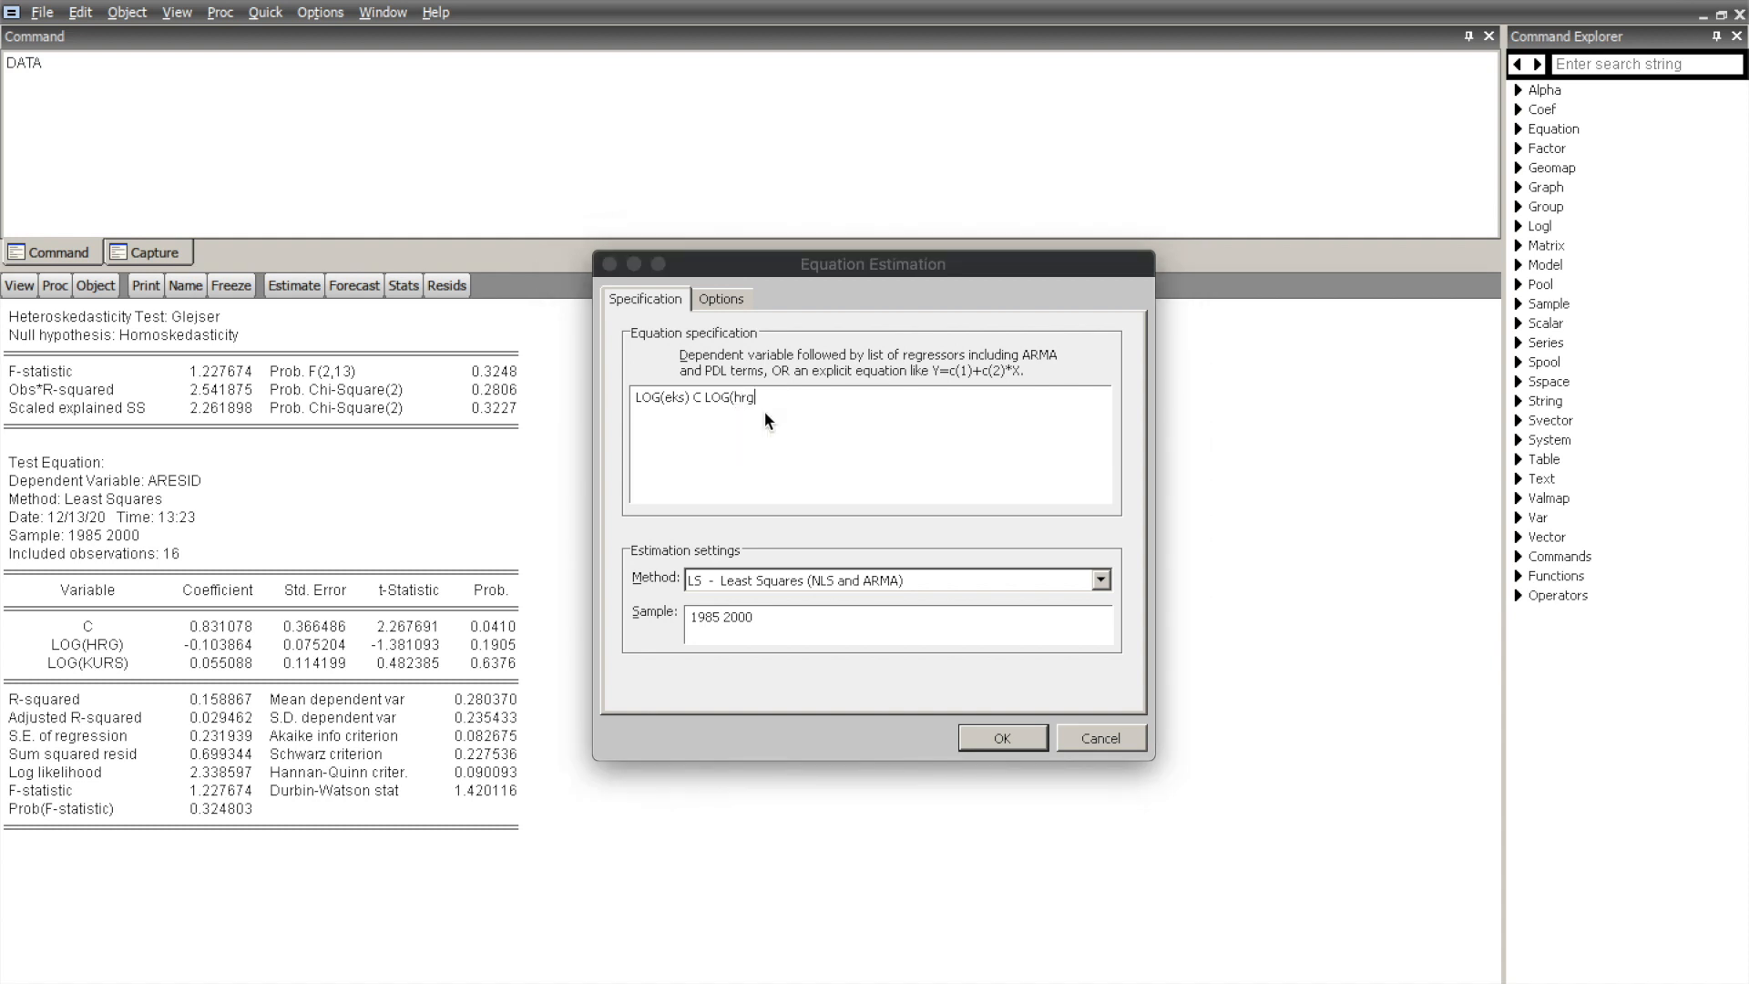
double_click(765, 415)
text() )
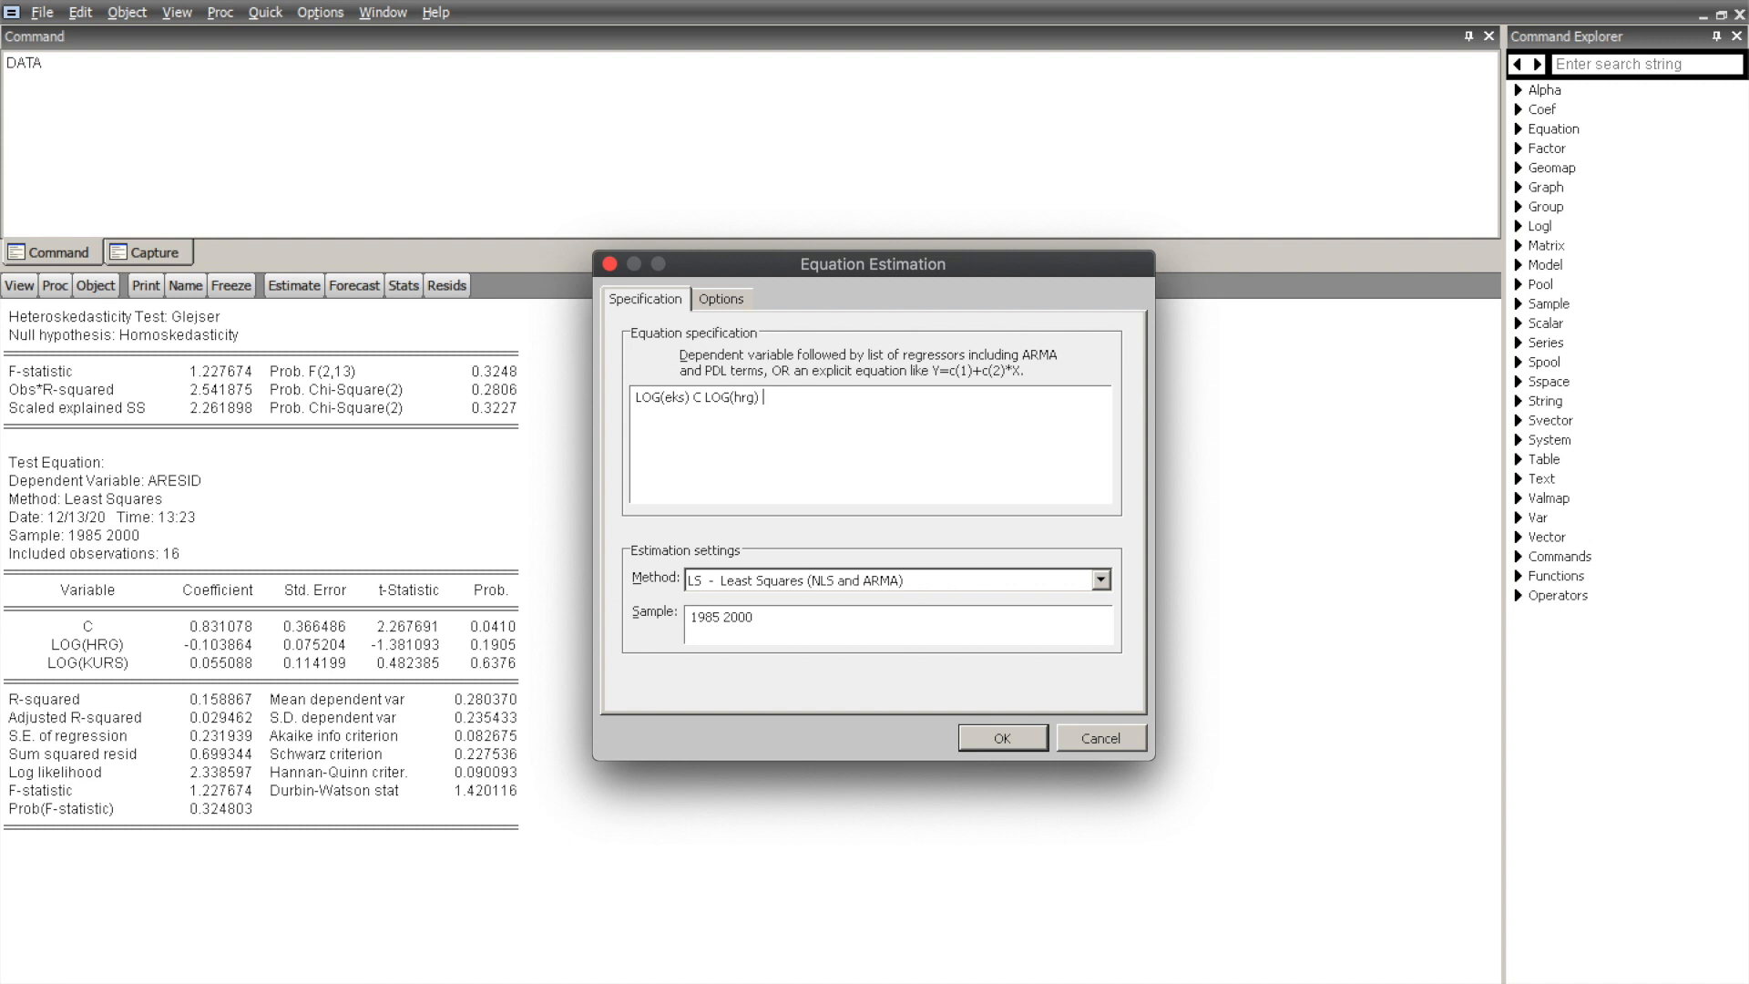
text(LOG(KURS)
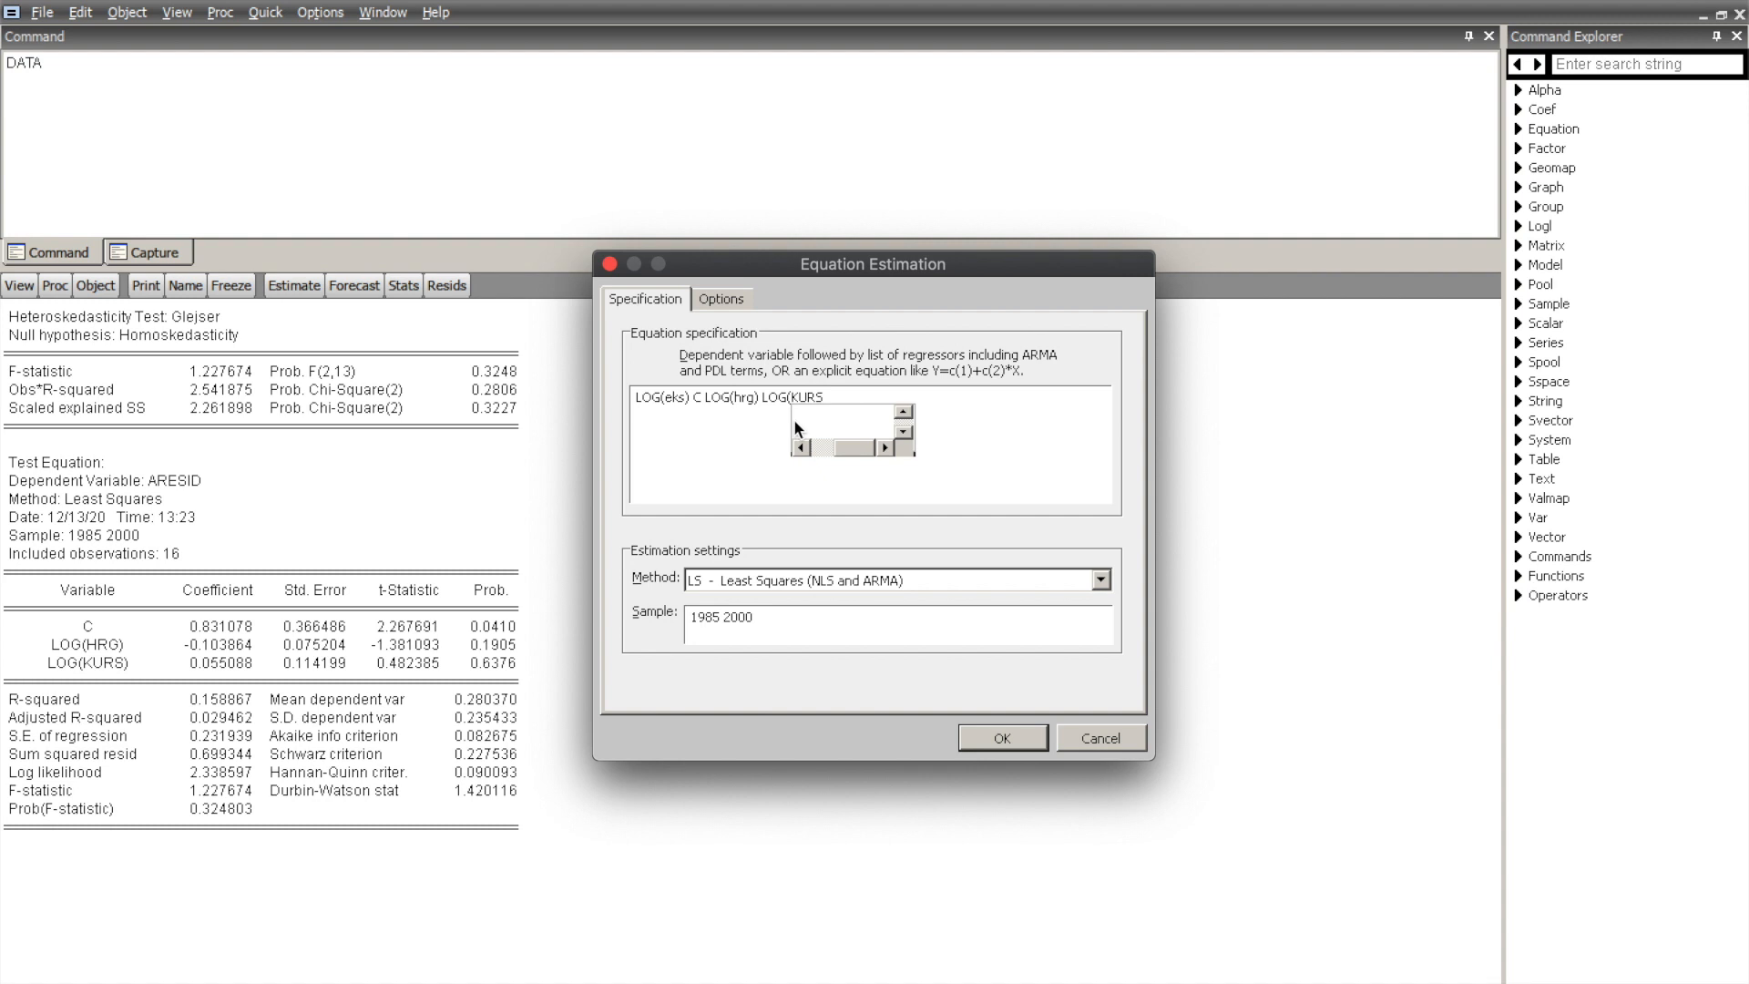
drag(839, 447, 807, 449)
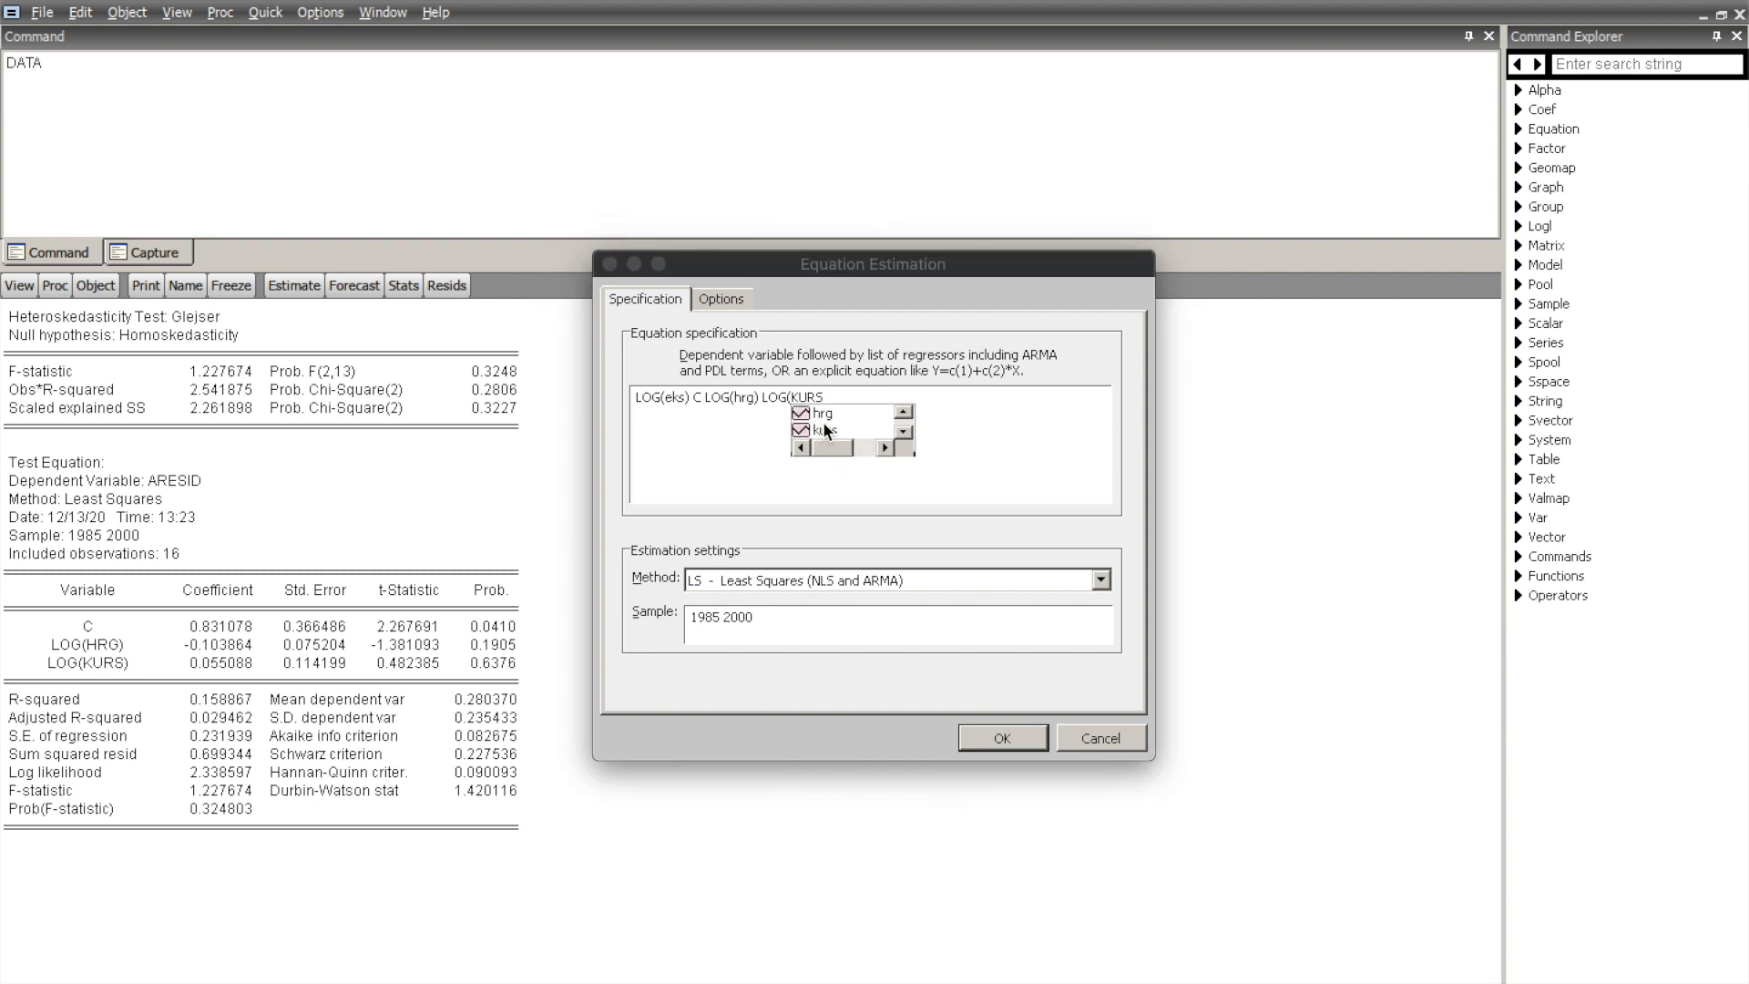
double_click(823, 424)
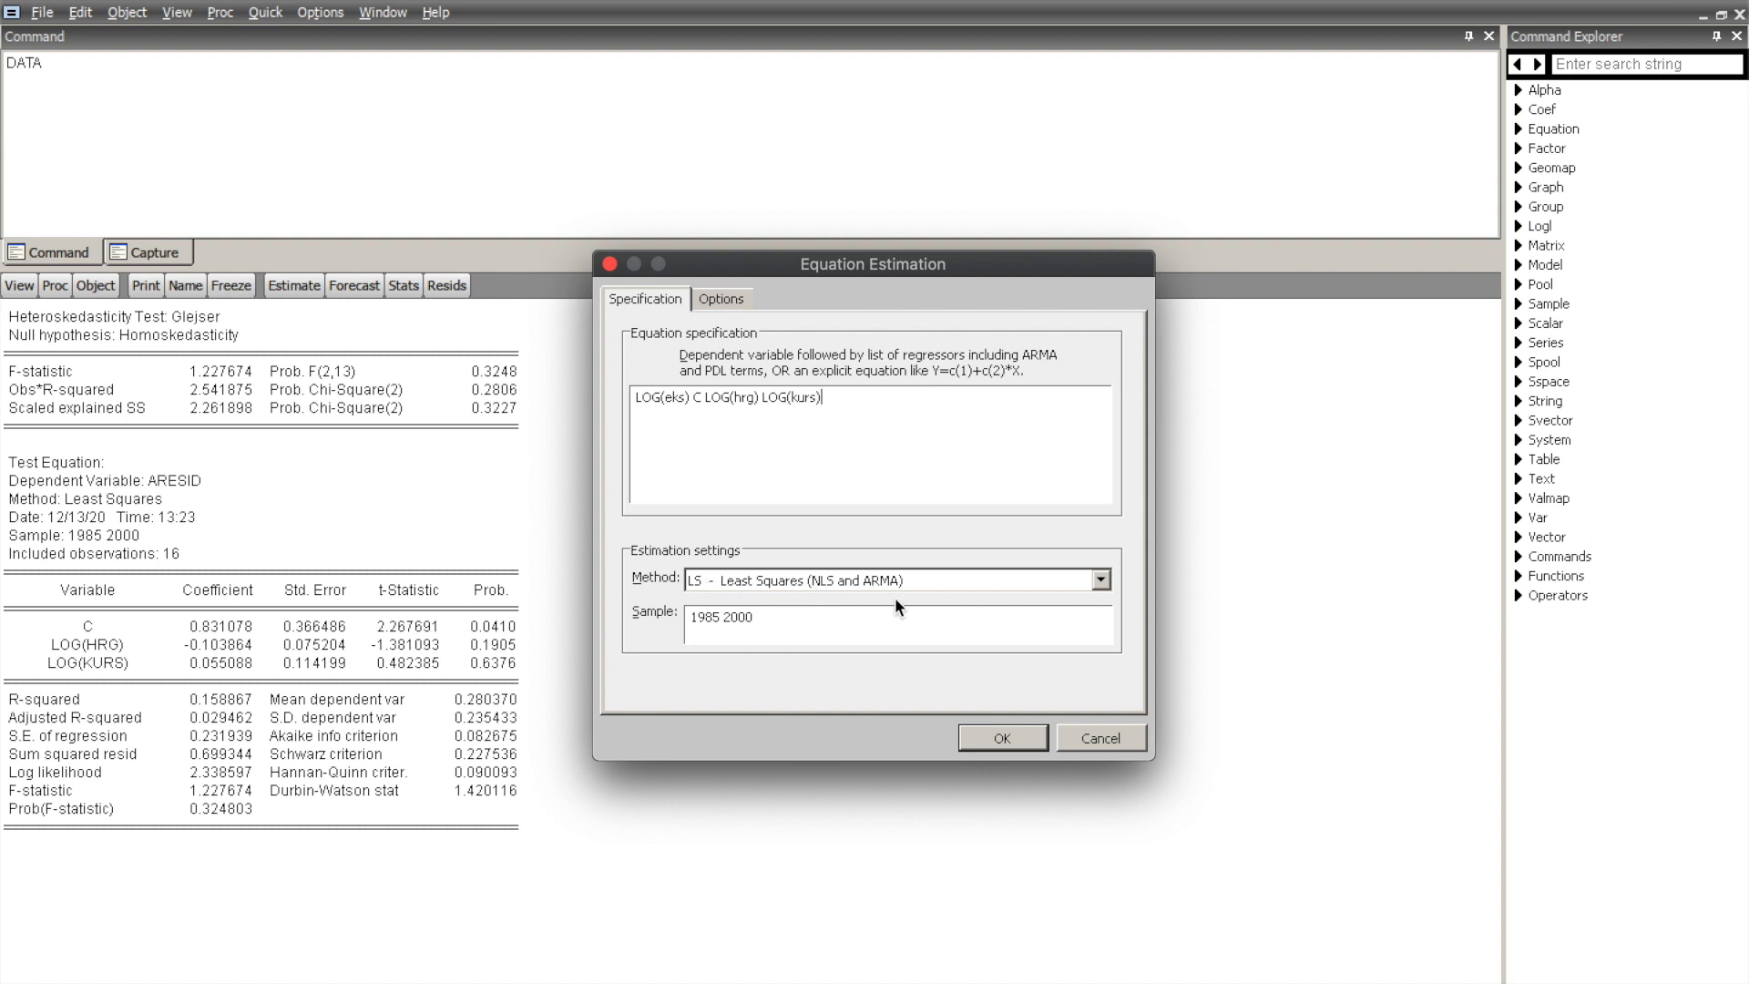
click(1002, 739)
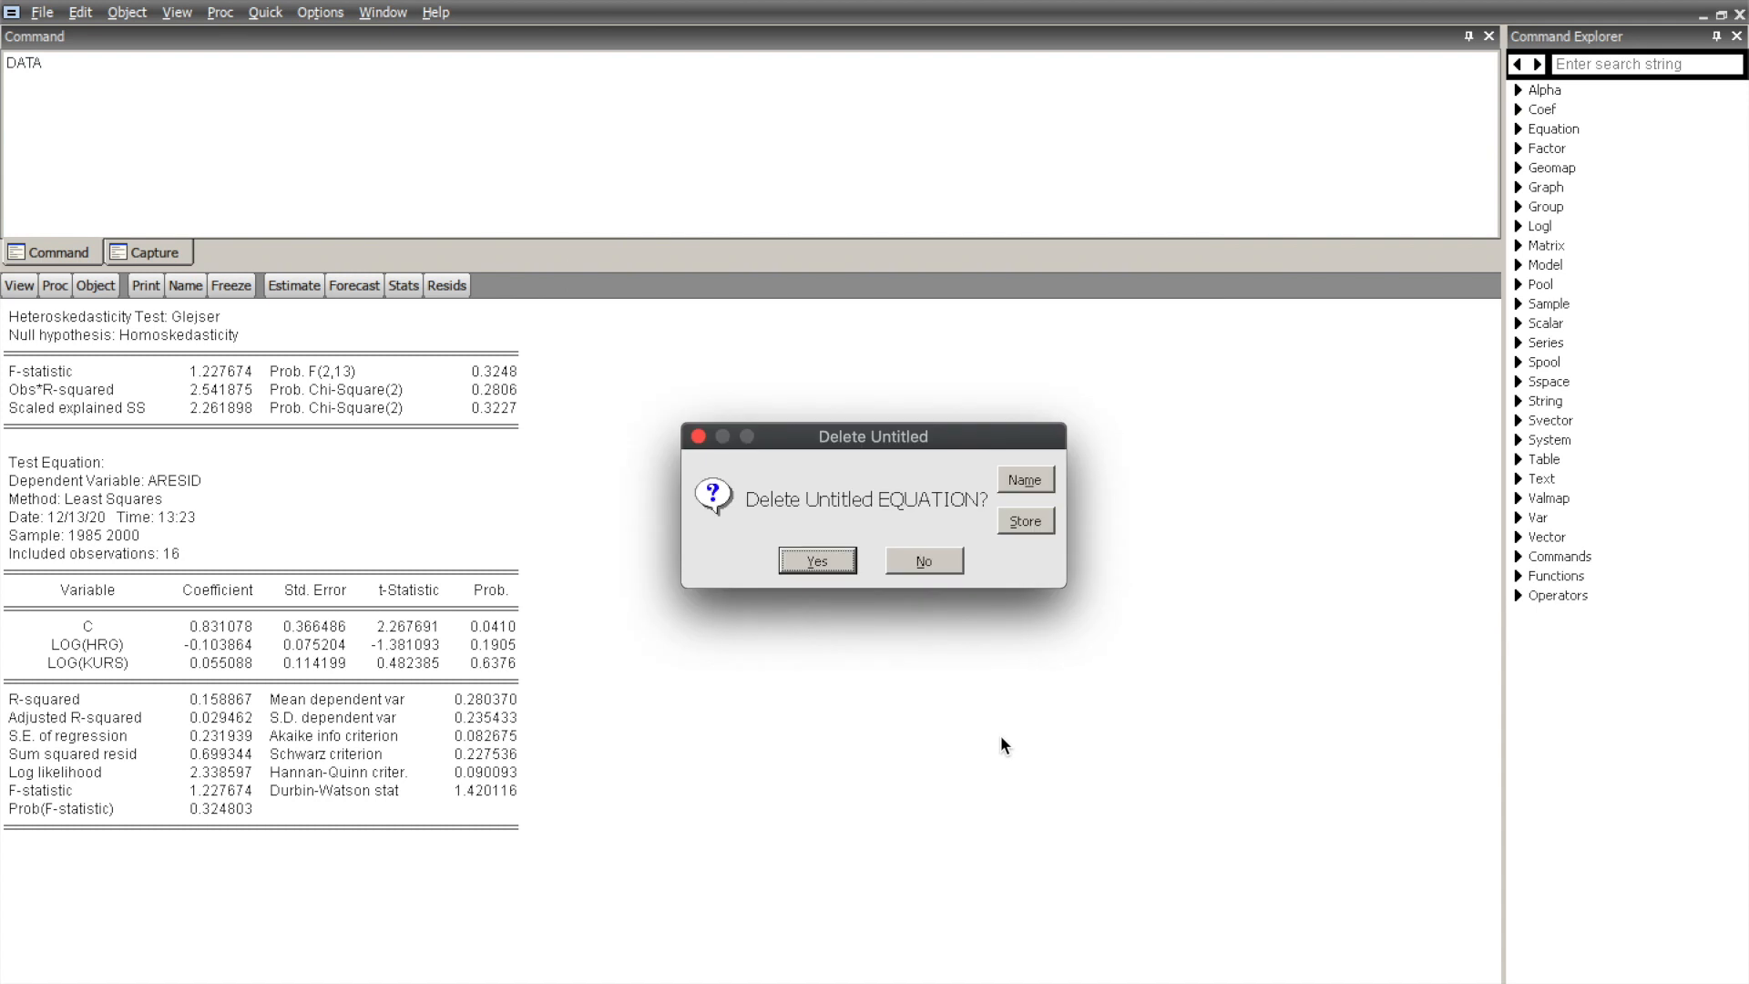
click(817, 560)
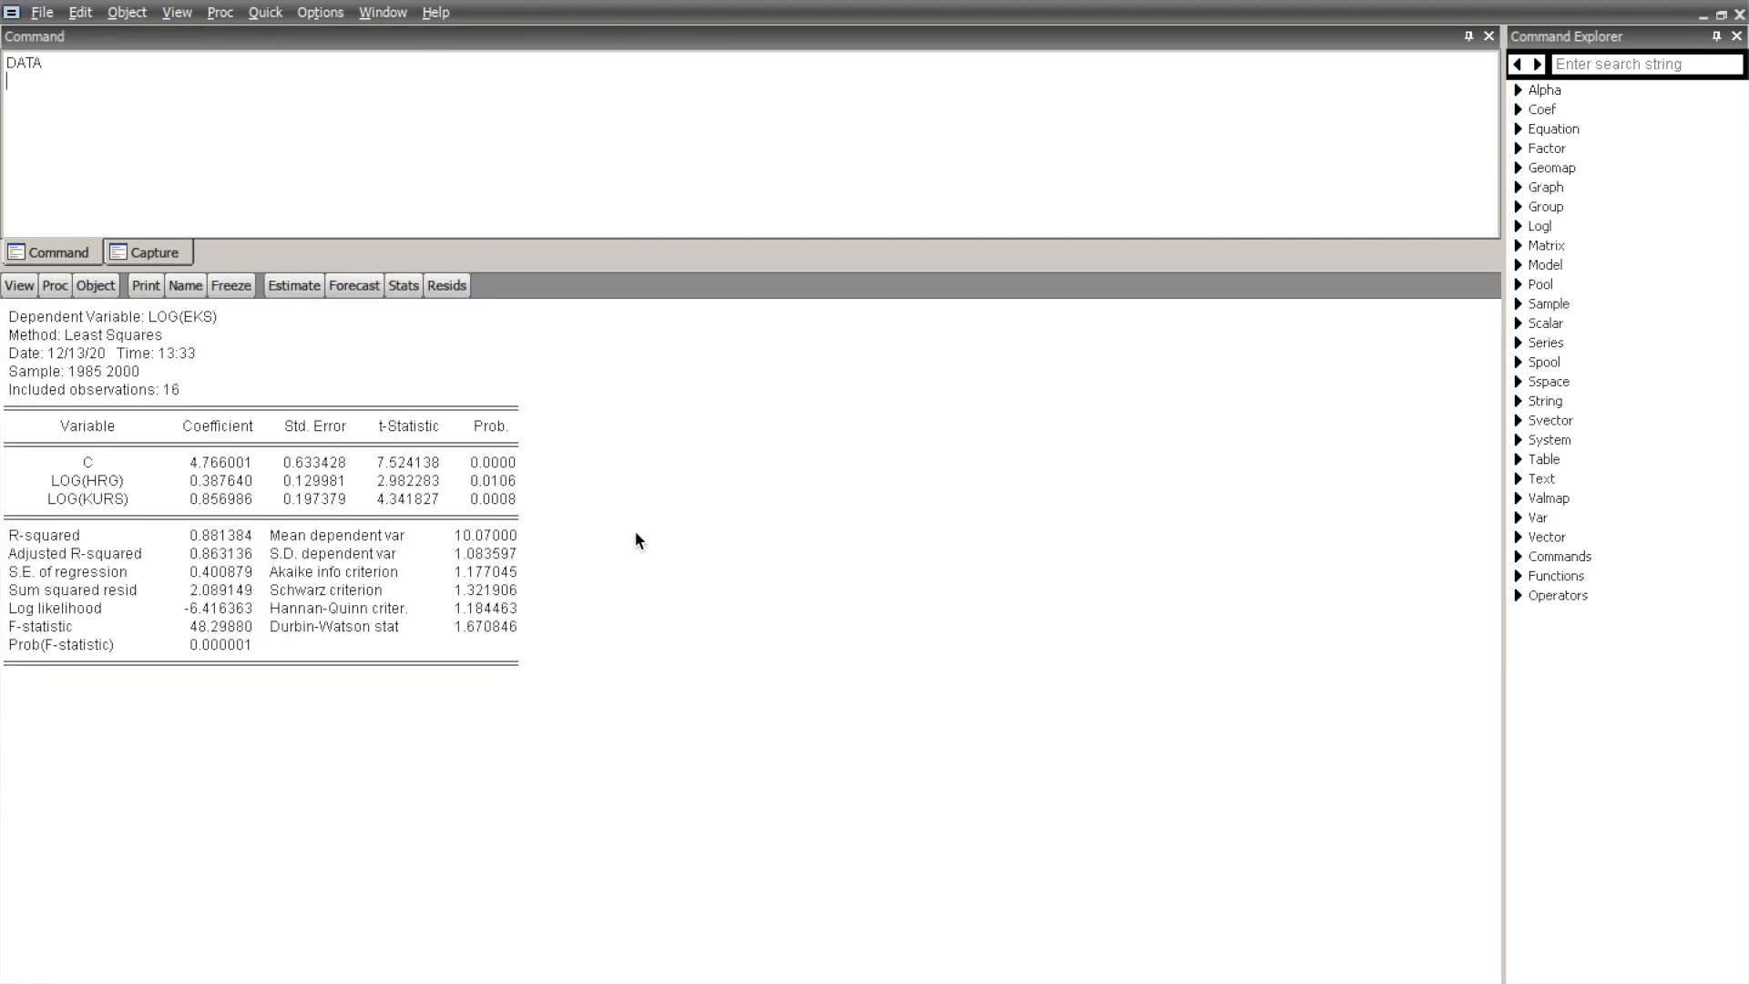